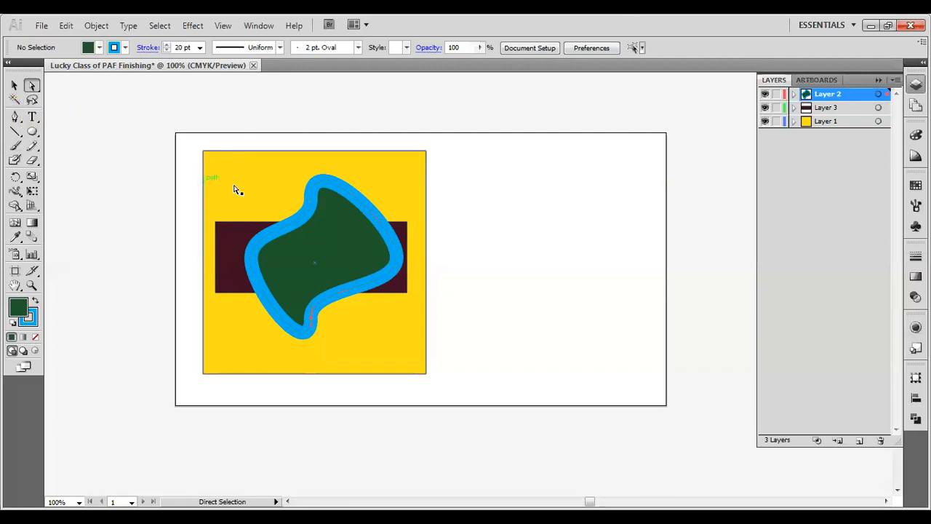
- Draw a hexagon about 97 px wide and 84 px high to the right of the yellow square with the Polygon tool
{"action": "left_click", "coordinate": [15, 117]}
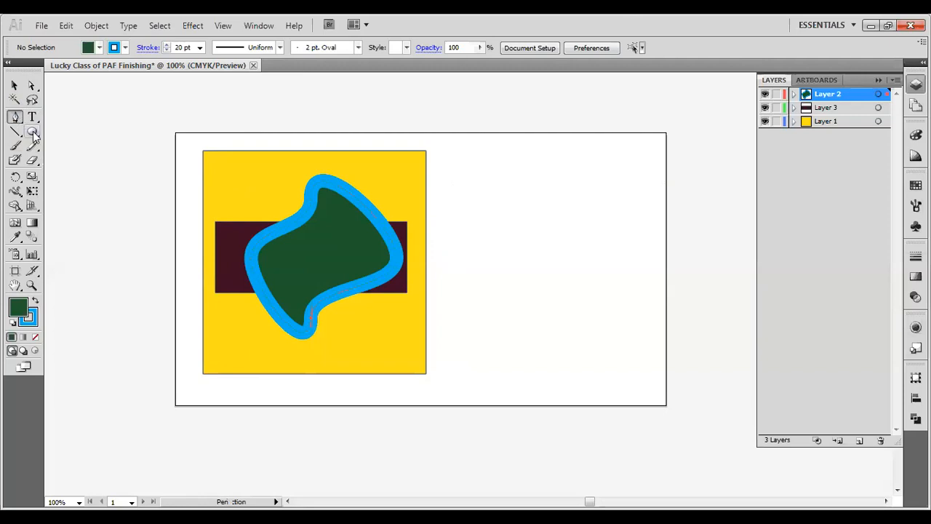
{"action": "left_click_drag", "start_coordinate": [34, 132], "coordinate": [92, 179]}
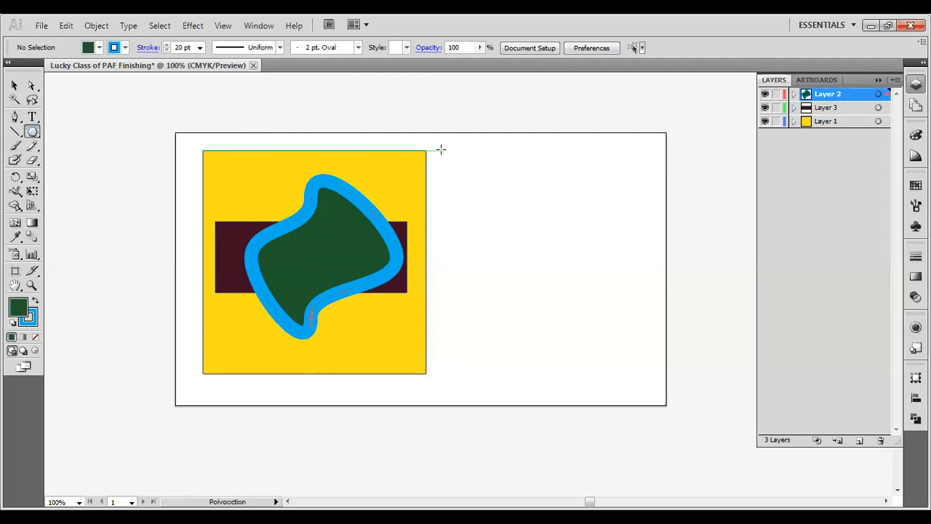
{"action": "left_click", "coordinate": [496, 169]}
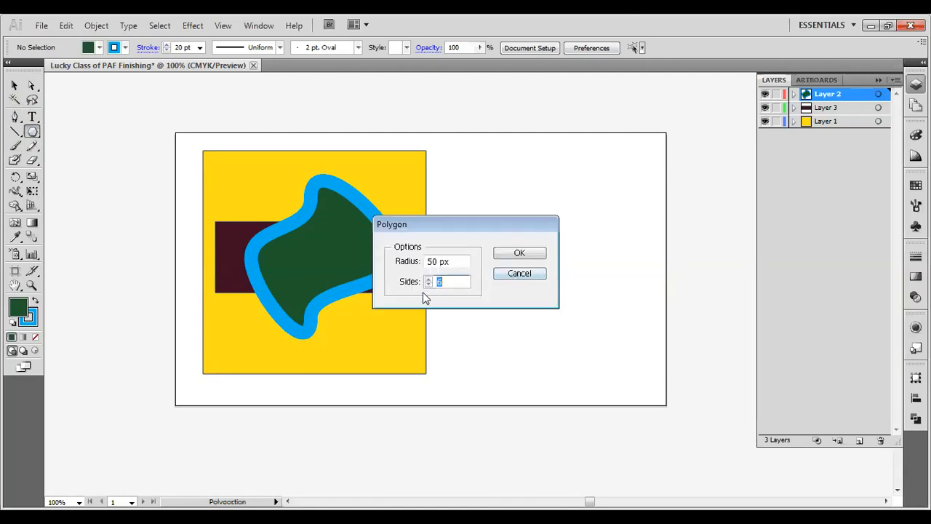
{"action": "left_click", "coordinate": [521, 275]}
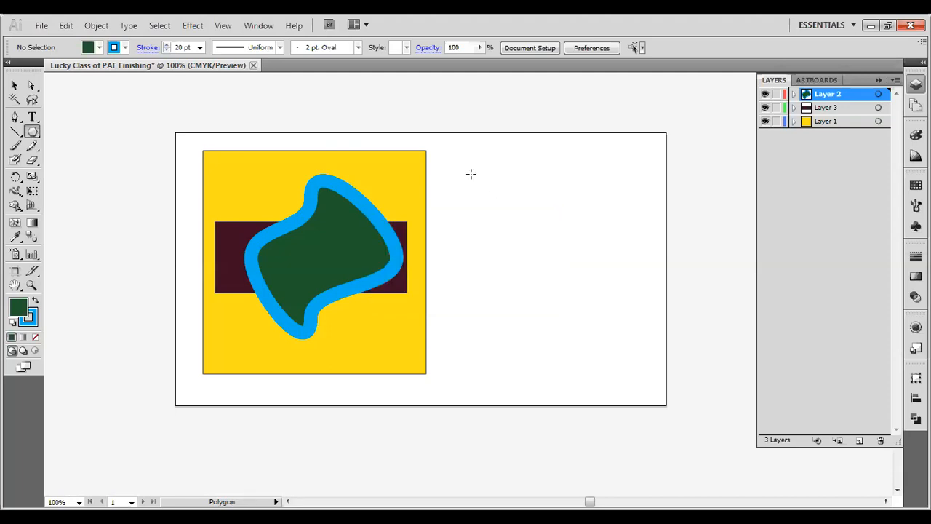
{"action": "mouse_move", "coordinate": [472, 168]}
{"action": "left_mouse_down"}
{"action": "mouse_move", "coordinate": [504, 205]}
{"action": "mouse_move", "coordinate": [481, 206]}
{"action": "mouse_move", "coordinate": [456, 179]}
{"action": "mouse_move", "coordinate": [470, 142]}
{"action": "mouse_move", "coordinate": [513, 166]}
{"action": "mouse_move", "coordinate": [490, 218]}
{"action": "mouse_move", "coordinate": [472, 206]}
{"action": "mouse_move", "coordinate": [478, 226]}
{"action": "mouse_move", "coordinate": [523, 201]}
{"action": "mouse_move", "coordinate": [517, 153]}
{"action": "mouse_move", "coordinate": [499, 141]}
{"action": "mouse_move", "coordinate": [501, 155]}
{"action": "left_mouse_up"}
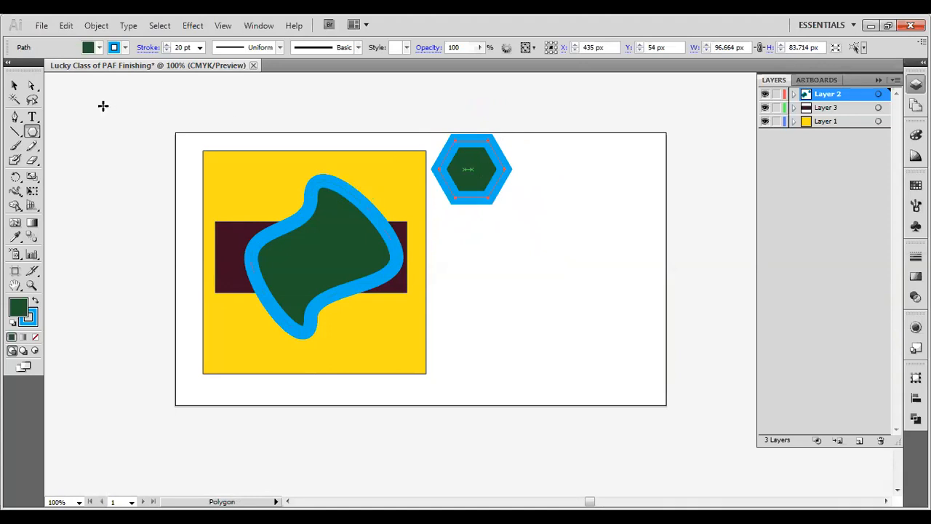
- Reduce the hexagon's stroke weight to 2 pt
{"action": "left_click", "coordinate": [99, 48]}
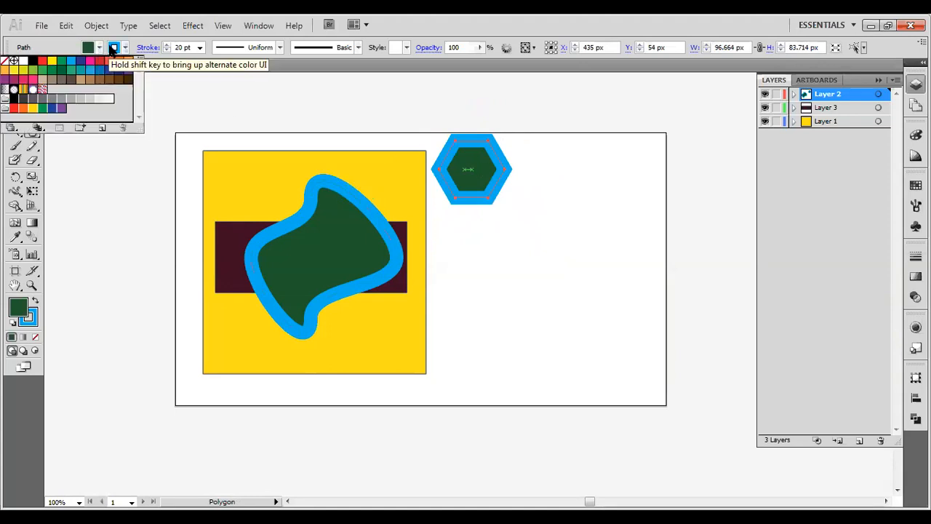
{"action": "left_click", "coordinate": [200, 47]}
{"action": "left_click", "coordinate": [191, 98]}
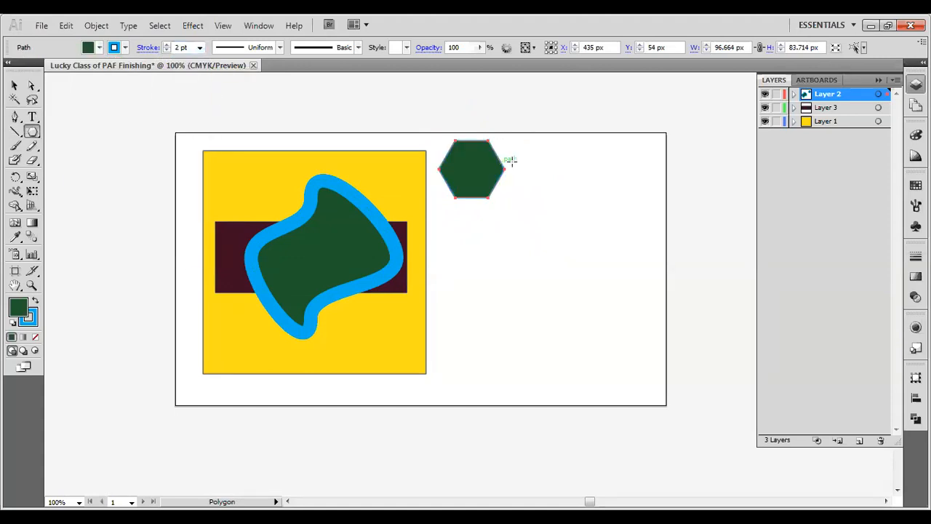
- Fill the hexagon with yellow, then replace that fill with dark blue
{"action": "left_click", "coordinate": [101, 48]}
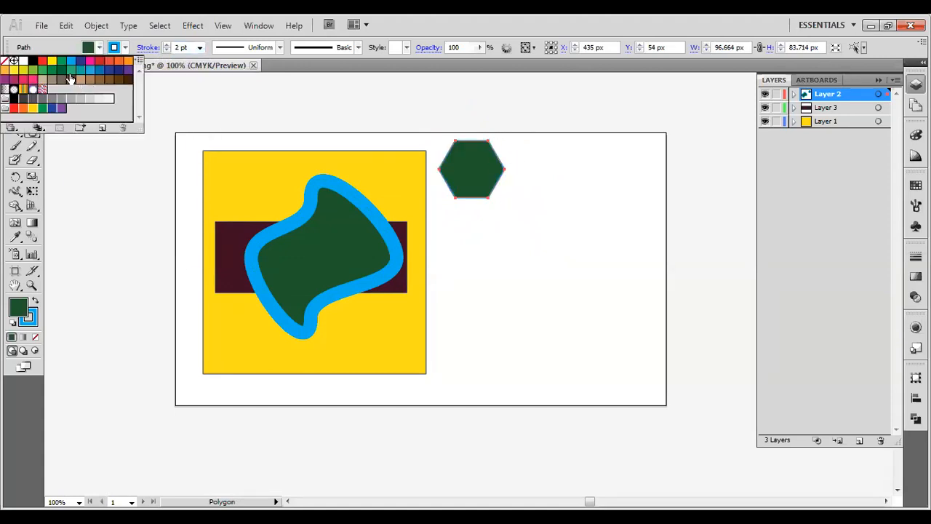
{"action": "left_click", "coordinate": [51, 61]}
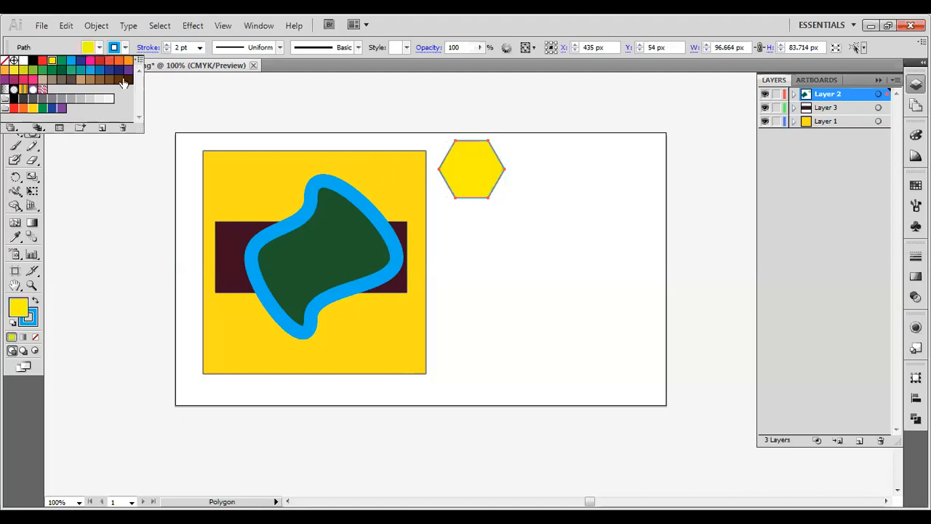
{"action": "left_click", "coordinate": [79, 61]}
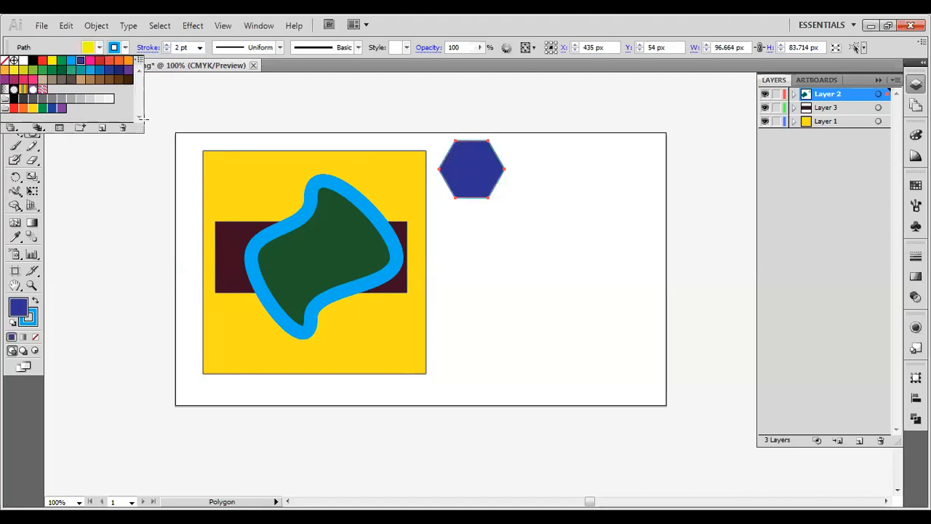
{"action": "left_click", "coordinate": [426, 27]}
{"action": "left_click", "coordinate": [14, 85]}
{"action": "left_click", "coordinate": [470, 174]}
{"action": "mouse_move", "coordinate": [473, 175]}
{"action": "left_mouse_down"}
{"action": "mouse_move", "coordinate": [453, 241]}
{"action": "mouse_move", "coordinate": [468, 165]}
{"action": "left_mouse_up"}
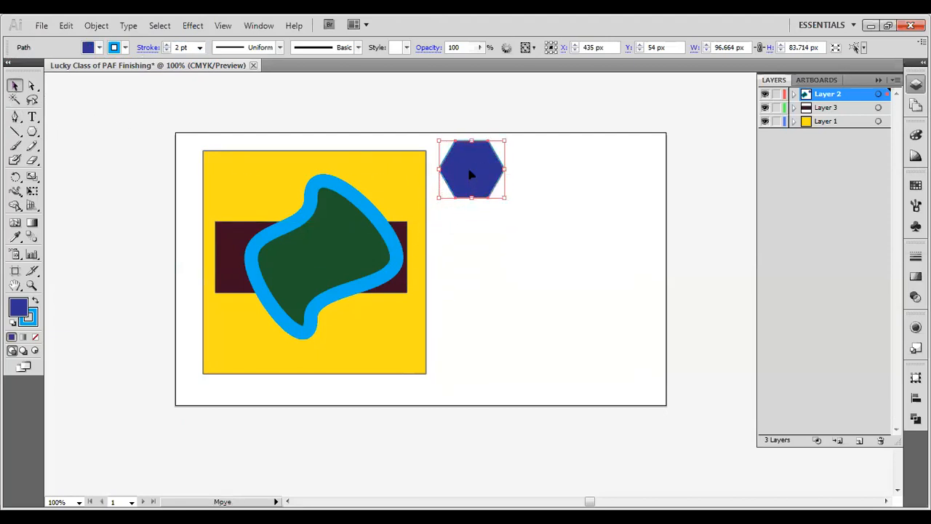
{"action": "left_click", "coordinate": [15, 86]}
{"action": "key", "text": "a"}
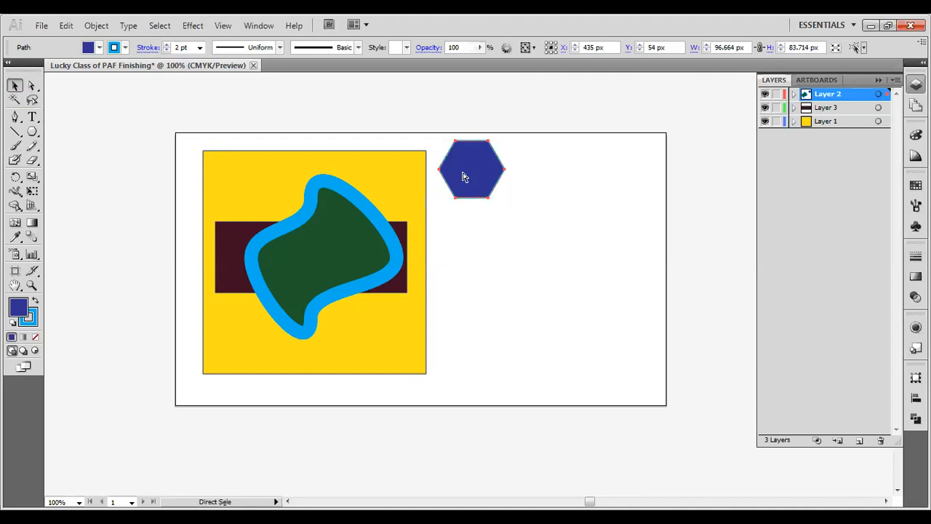
{"action": "key", "text": "v"}
{"action": "key", "text": "a"}
{"action": "key", "text": "v"}
{"action": "key", "text": "a"}
{"action": "key", "text": "v"}
{"action": "key", "text": "a"}
{"action": "key", "text": "a"}
{"action": "key", "text": "v"}
{"action": "key", "text": "a"}
{"action": "key", "text": "v"}
{"action": "key", "text": "a"}
- Switch to full-screen mode with the menu bar and magnify the hexagon to 600%
{"action": "left_click_drag", "start_coordinate": [520, 220], "coordinate": [497, 235]}
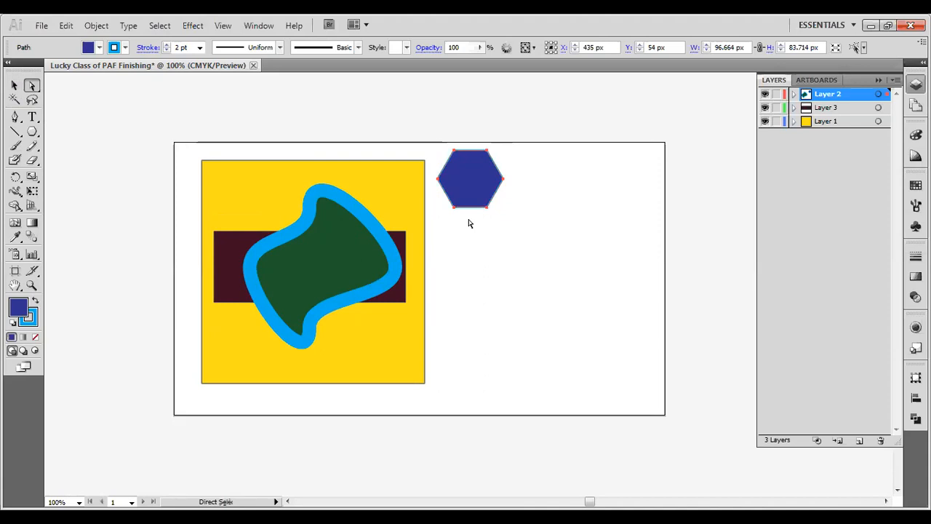
{"action": "key", "text": "alt"}
{"action": "scroll", "coordinate": [468, 217], "scroll_direction": "up", "scroll_amount": 3}
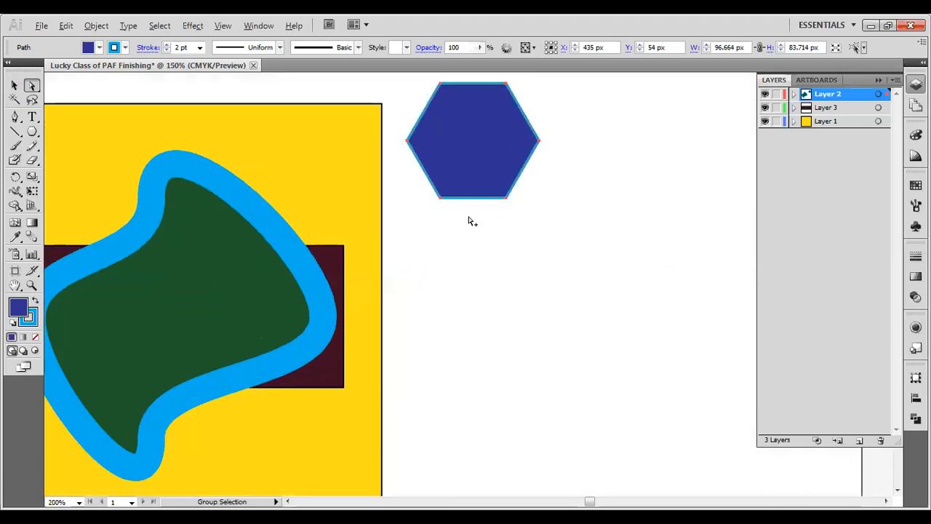
{"action": "scroll", "coordinate": [469, 217], "scroll_direction": "up", "scroll_amount": 1}
{"action": "scroll", "coordinate": [468, 217], "scroll_direction": "up", "scroll_amount": 4}
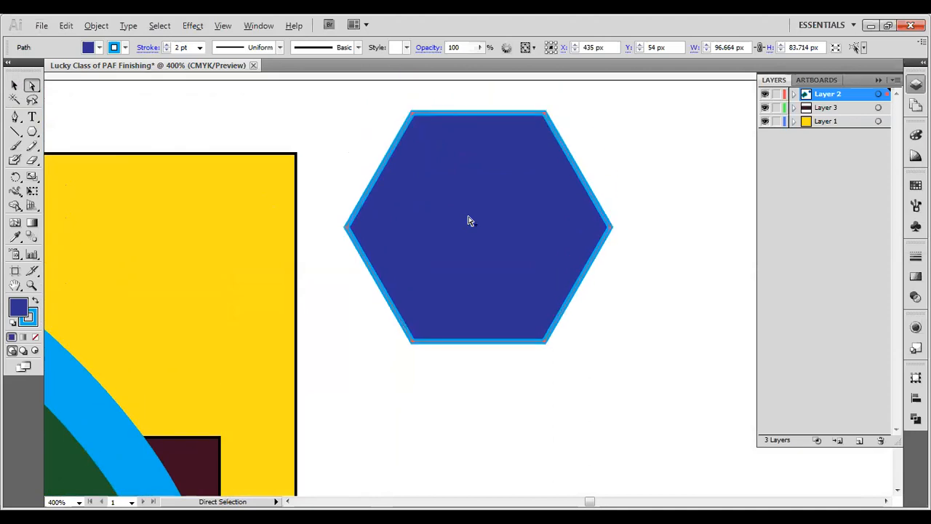
{"action": "scroll", "coordinate": [469, 220], "scroll_direction": "up", "scroll_amount": 1}
{"action": "key", "text": "f"}
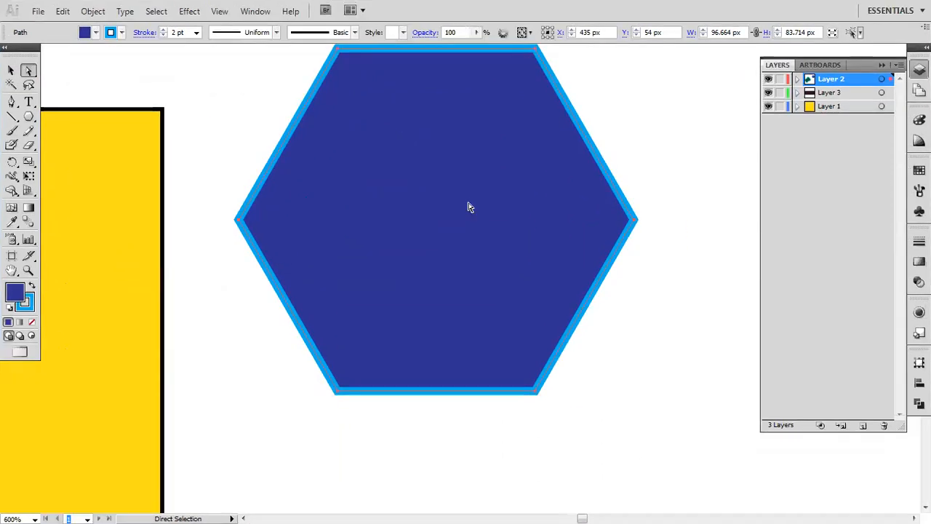
{"action": "scroll", "coordinate": [469, 207], "scroll_direction": "down", "scroll_amount": 1}
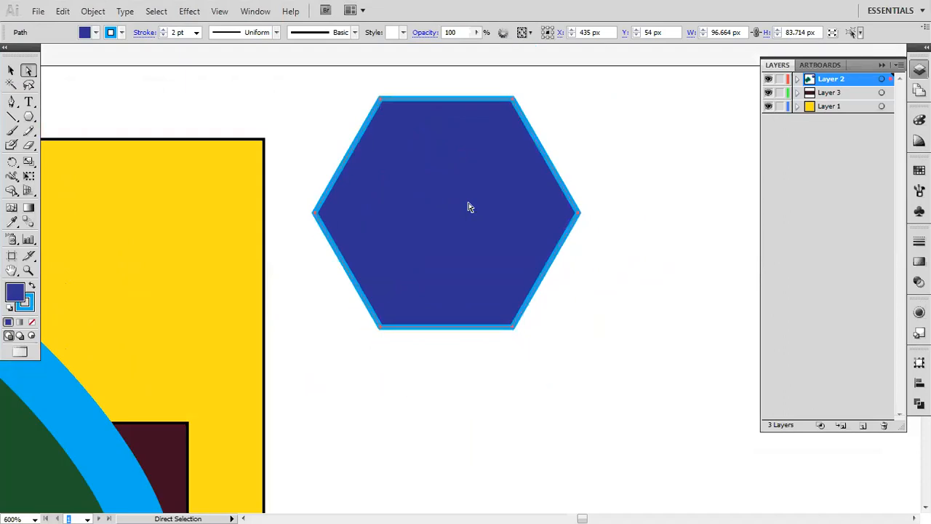
{"action": "scroll", "coordinate": [468, 208], "scroll_direction": "up", "scroll_amount": 1}
{"action": "scroll", "coordinate": [468, 207], "scroll_direction": "up", "scroll_amount": 1}
{"action": "scroll", "coordinate": [470, 207], "scroll_direction": "up", "scroll_amount": 2}
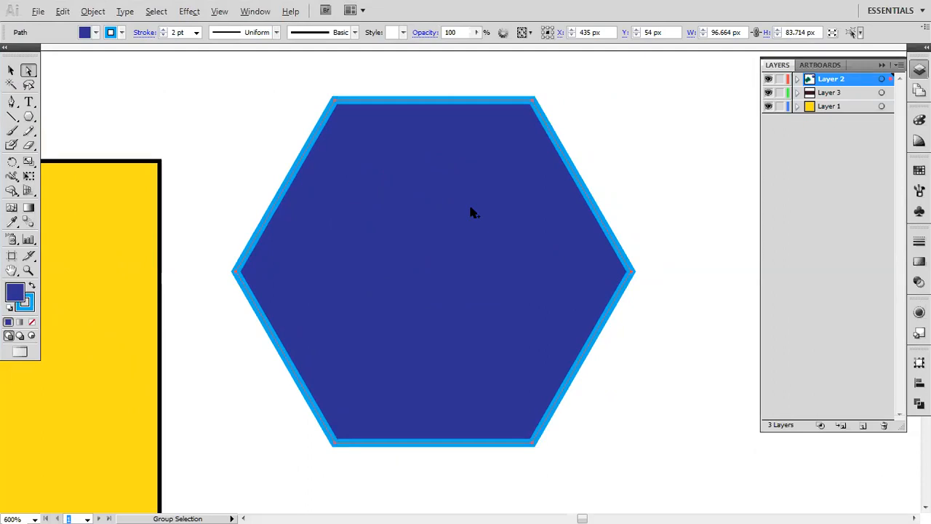
{"action": "scroll", "coordinate": [469, 211], "scroll_direction": "down", "scroll_amount": 6}
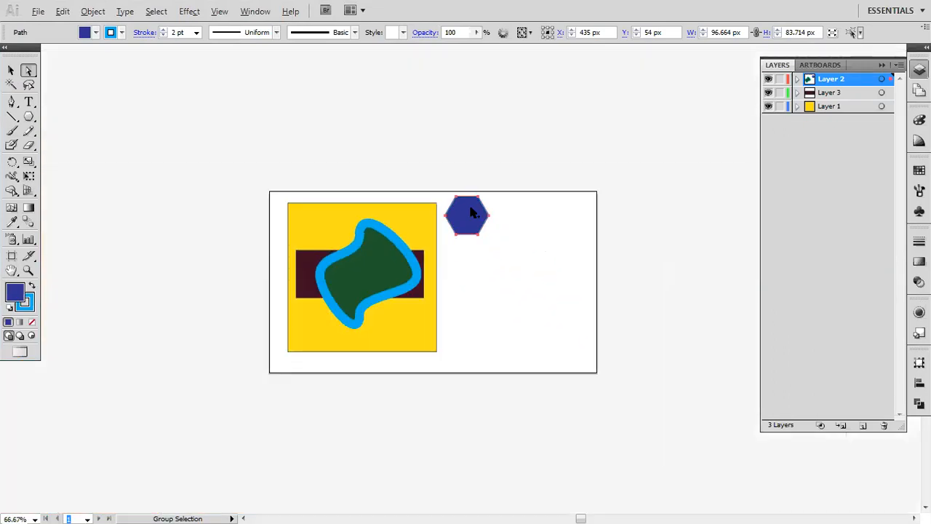
{"action": "scroll", "coordinate": [471, 212], "scroll_direction": "up", "scroll_amount": 6}
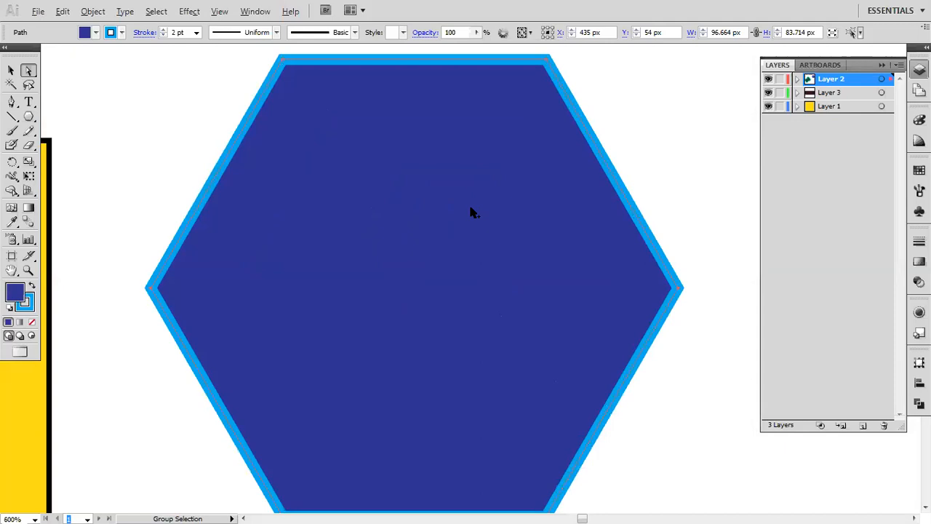
{"action": "scroll", "coordinate": [470, 211], "scroll_direction": "down", "scroll_amount": 1}
{"action": "key", "text": "v"}
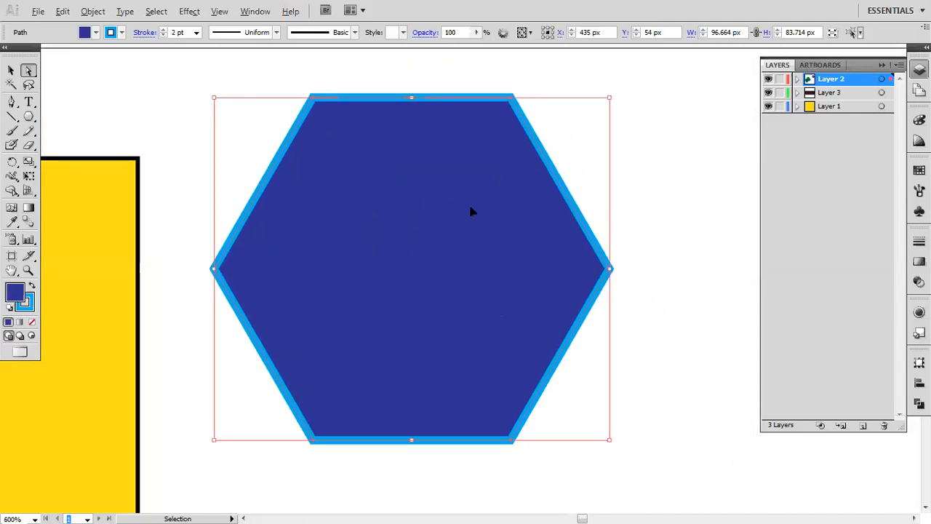
{"action": "scroll", "coordinate": [471, 212], "scroll_direction": "right", "scroll_amount": 3}
{"action": "scroll", "coordinate": [471, 212], "scroll_direction": "right", "scroll_amount": 1}
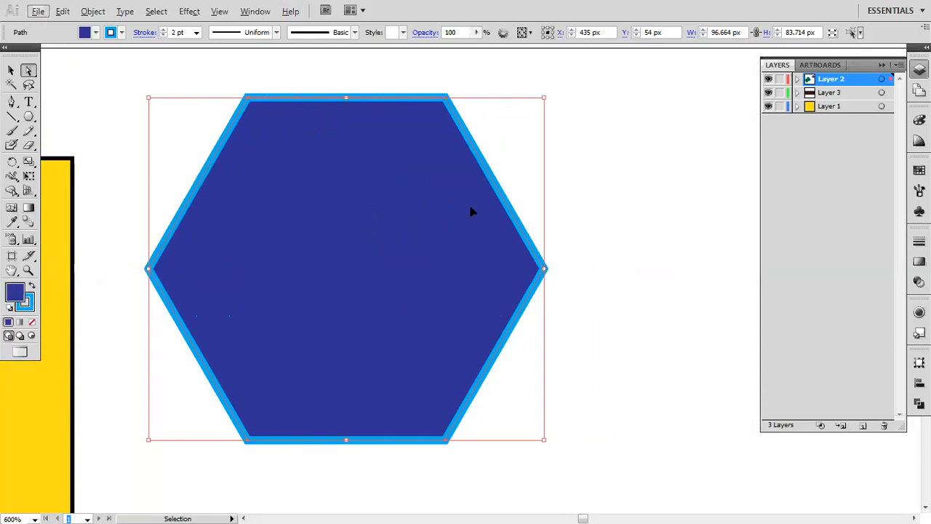
{"action": "scroll", "coordinate": [471, 212], "scroll_direction": "left", "scroll_amount": 10}
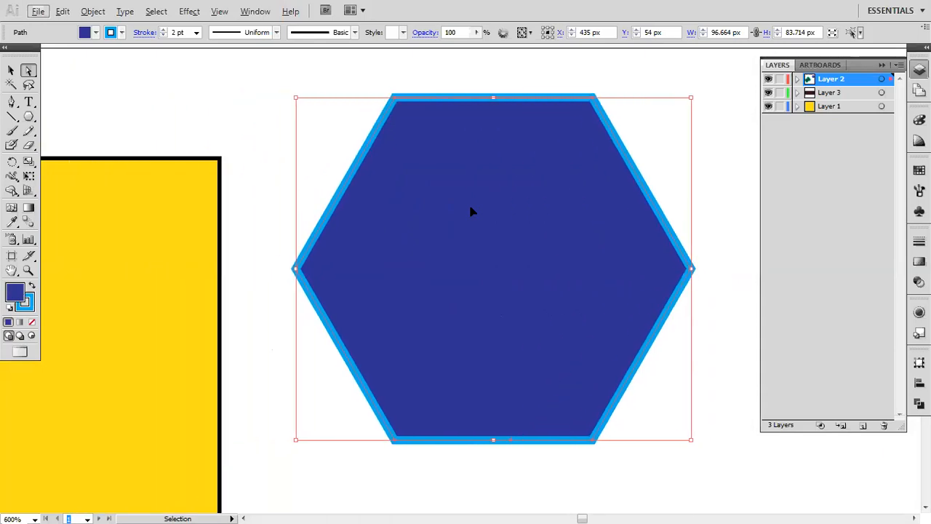
{"action": "scroll", "coordinate": [470, 212], "scroll_direction": "right", "scroll_amount": 5}
{"action": "scroll", "coordinate": [471, 211], "scroll_direction": "left", "scroll_amount": 4}
{"action": "scroll", "coordinate": [467, 227], "scroll_direction": "right", "scroll_amount": 15}
{"action": "scroll", "coordinate": [466, 229], "scroll_direction": "down", "scroll_amount": 5}
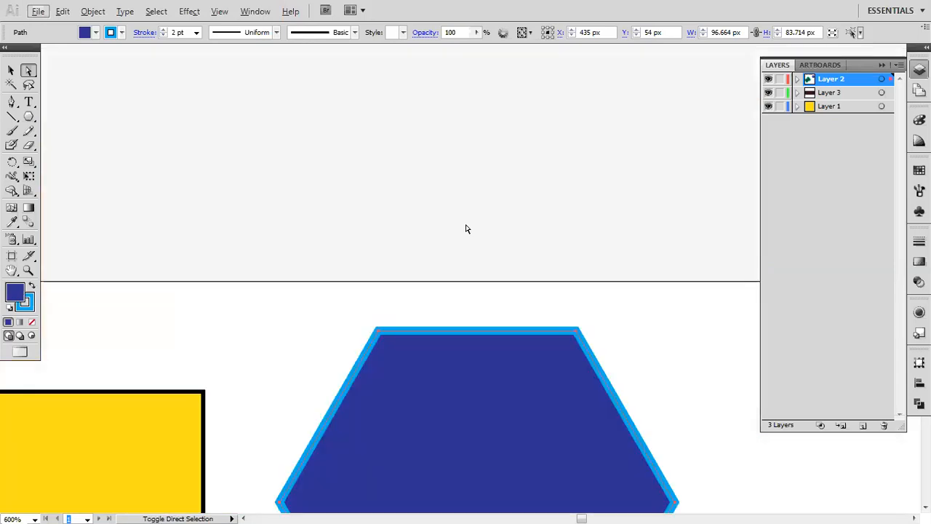
{"action": "scroll", "coordinate": [466, 228], "scroll_direction": "down", "scroll_amount": 10}
{"action": "scroll", "coordinate": [467, 229], "scroll_direction": "up", "scroll_amount": 4}
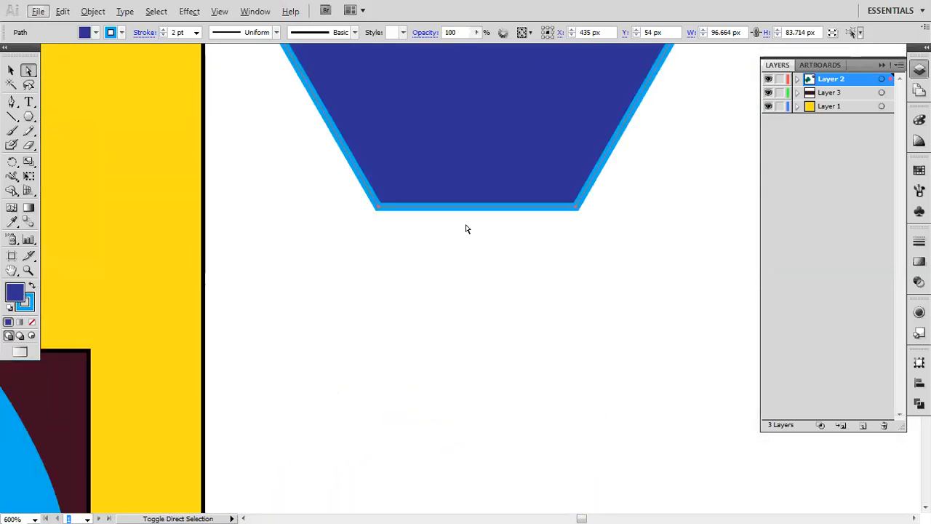
{"action": "scroll", "coordinate": [466, 228], "scroll_direction": "up", "scroll_amount": 5}
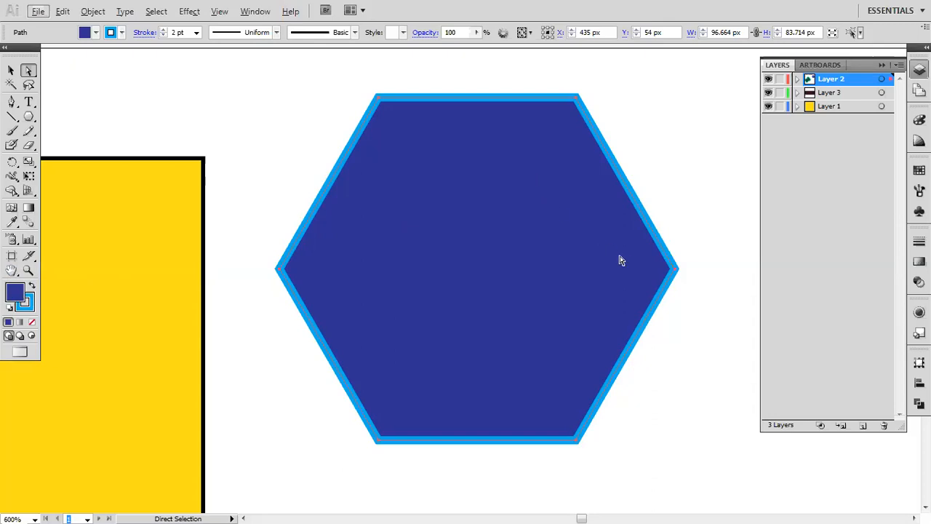
- Convert the hexagon's rightmost anchor point to smooth, back to a corner, and to smooth again
{"action": "left_click", "coordinate": [676, 271]}
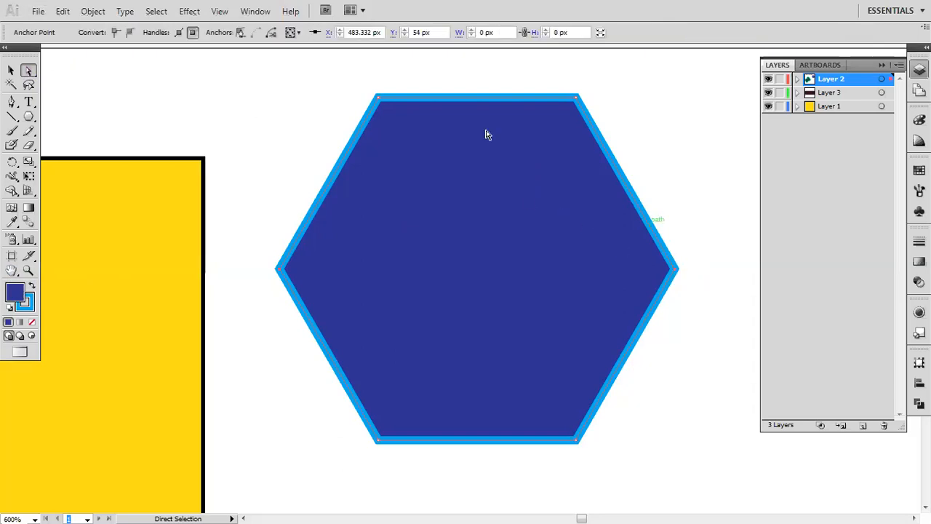
{"action": "left_click", "coordinate": [129, 33]}
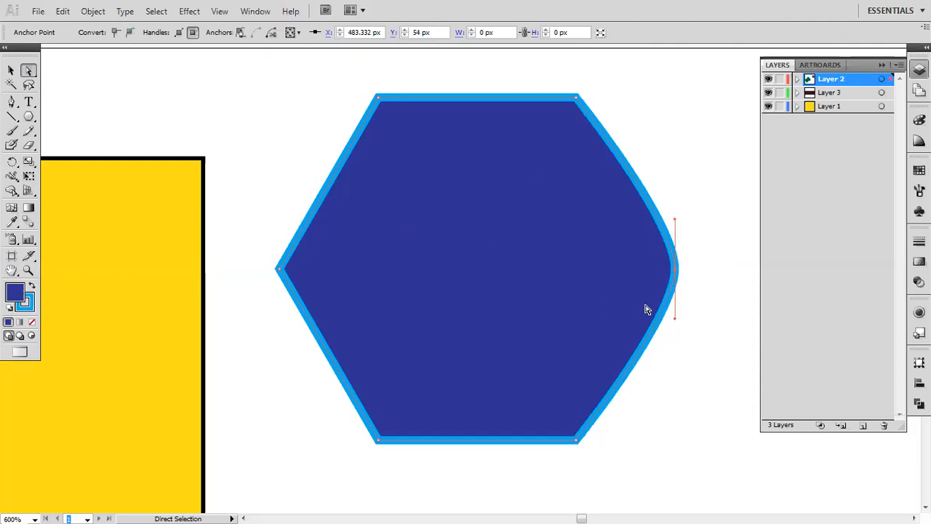
{"action": "left_click", "coordinate": [115, 33]}
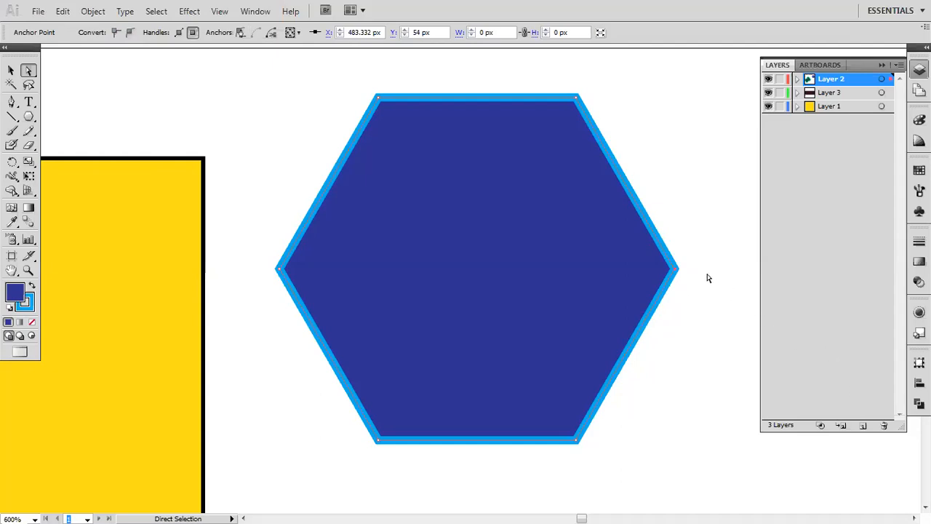
{"action": "left_click", "coordinate": [129, 32]}
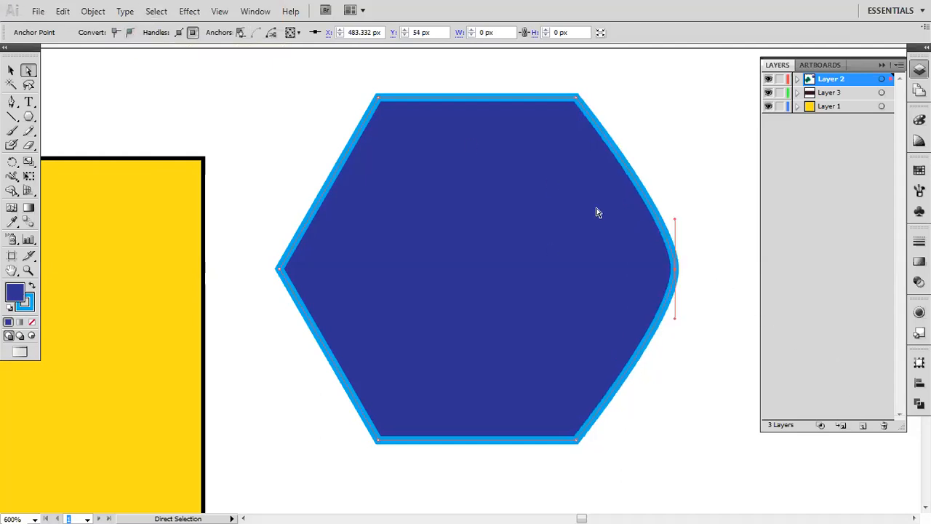
- Convert the two anchor points on the hexagon's upper edge to smooth
{"action": "left_click", "coordinate": [576, 97]}
{"action": "left_click", "coordinate": [129, 32]}
{"action": "left_click", "coordinate": [377, 106]}
{"action": "left_click", "coordinate": [134, 35]}
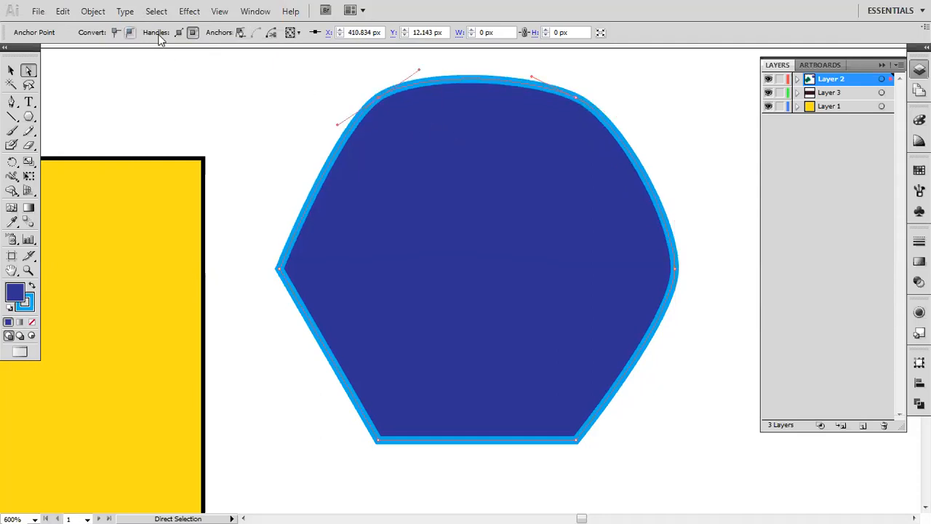
- Convert the hexagon's leftmost anchor point and the two on its lower edge to smooth
{"action": "left_click", "coordinate": [282, 269]}
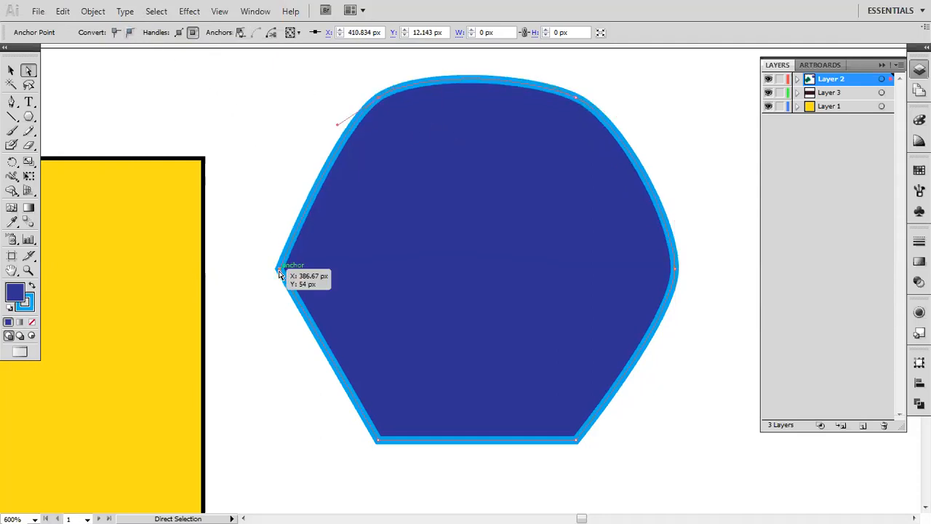
{"action": "left_click", "coordinate": [129, 33]}
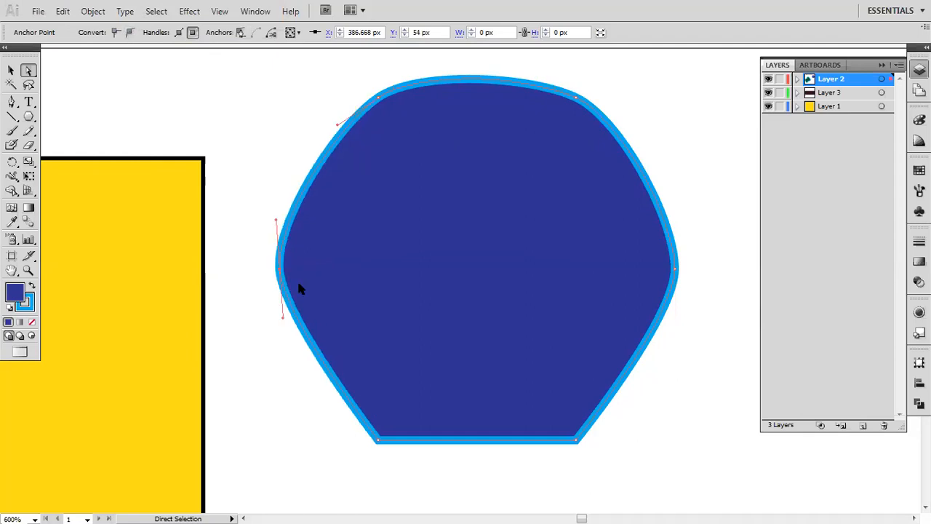
{"action": "left_click", "coordinate": [378, 440]}
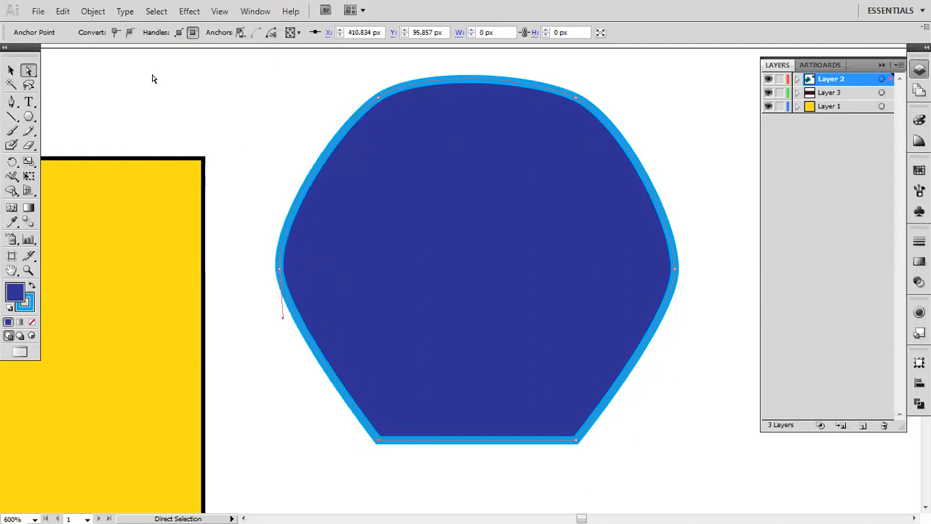
{"action": "left_click", "coordinate": [129, 33]}
{"action": "left_click", "coordinate": [575, 441]}
{"action": "left_click", "coordinate": [130, 34]}
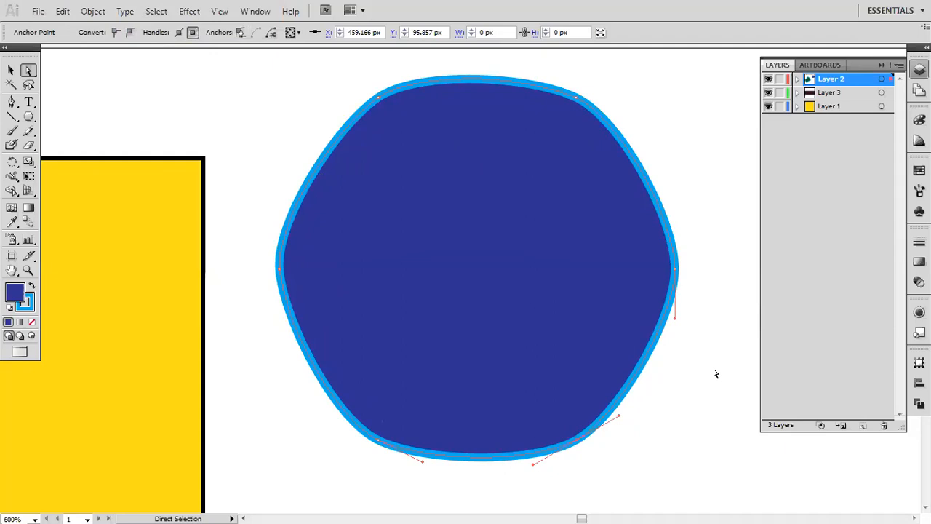
- Undo the smooth-point conversions on the hexagon until all six corners are sharp again
{"action": "key", "text": "ctrl+z"}
{"action": "key", "text": "ctrl+z"}
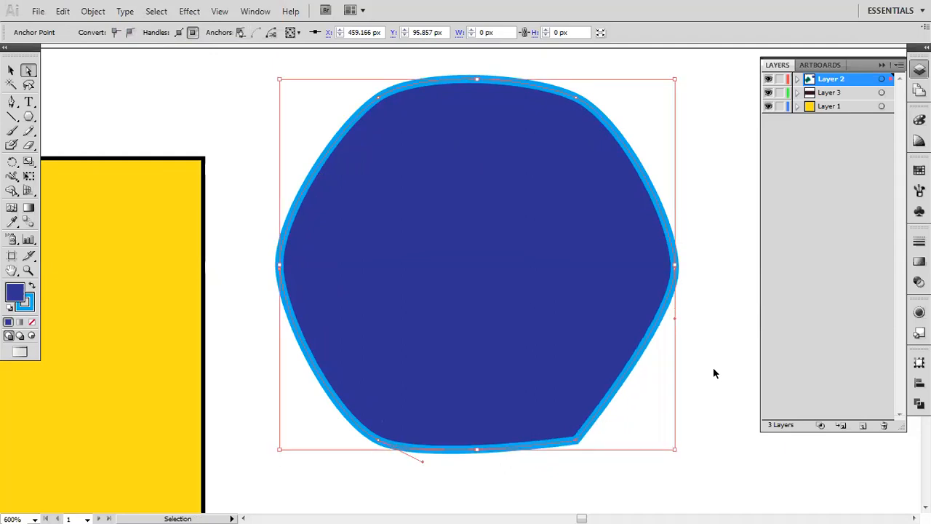
{"action": "key", "text": "ctrl+z"}
{"action": "key", "text": "ctrl+z"}
{"action": "key", "text": "ctrl+z"}
{"action": "key", "text": "ctrl+z"}
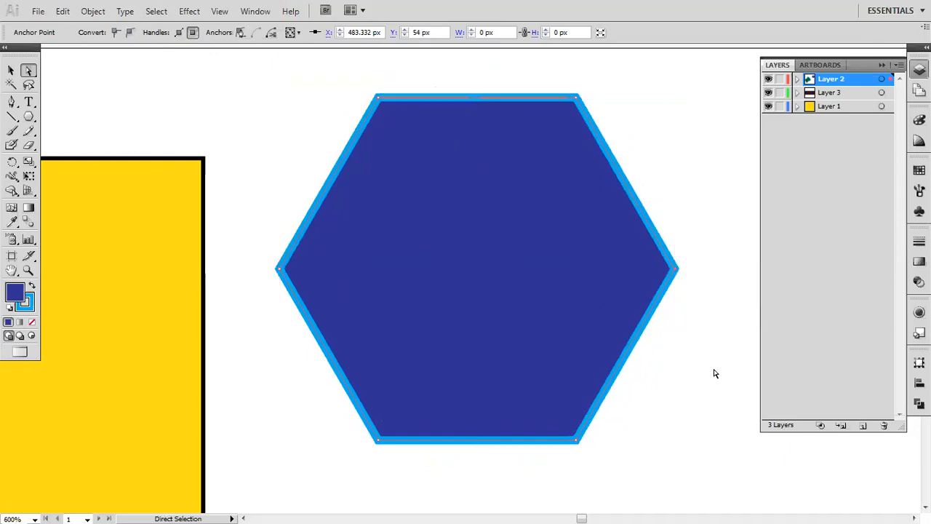
- Try the Star tool with a 5-point star of radii 25 px and 50 px and a freehand star, undoing both
{"action": "scroll", "coordinate": [620, 320], "scroll_direction": "down", "scroll_amount": 4}
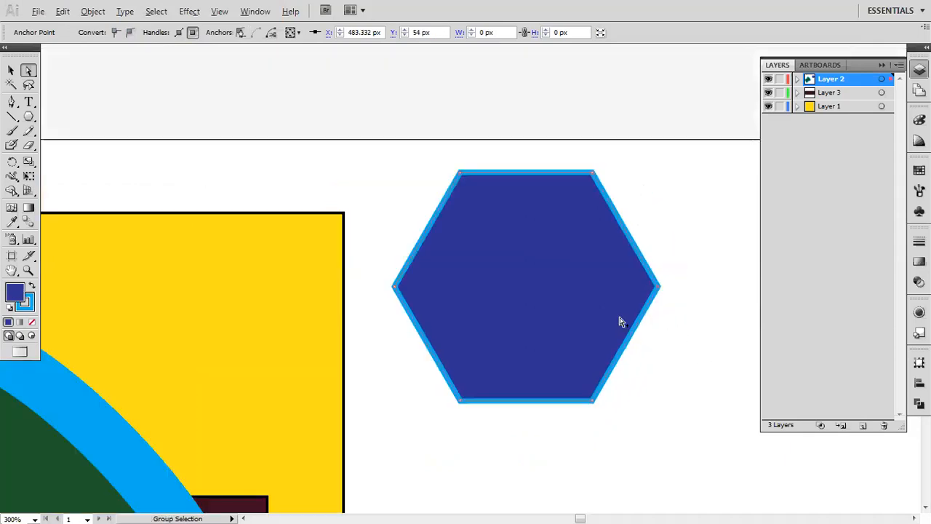
{"action": "left_click_drag", "start_coordinate": [594, 322], "coordinate": [400, 156]}
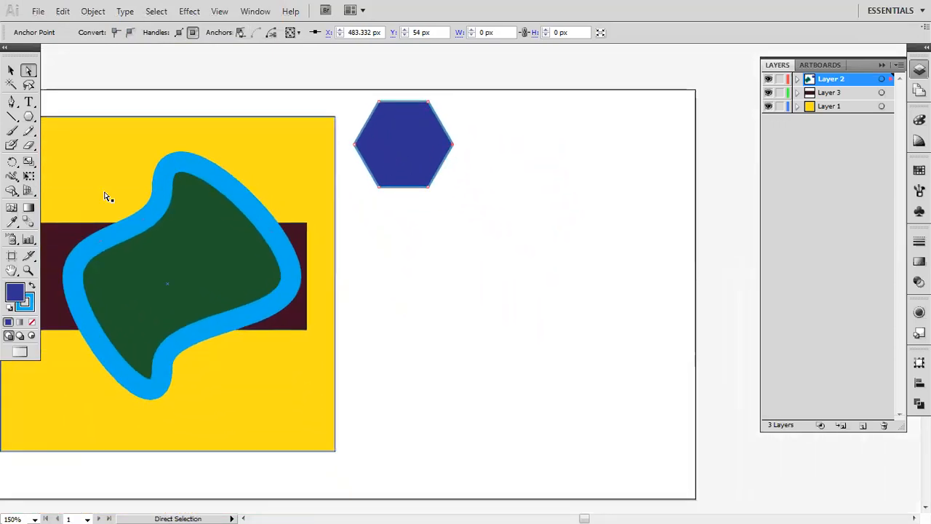
{"action": "left_click_drag", "start_coordinate": [28, 116], "coordinate": [67, 179]}
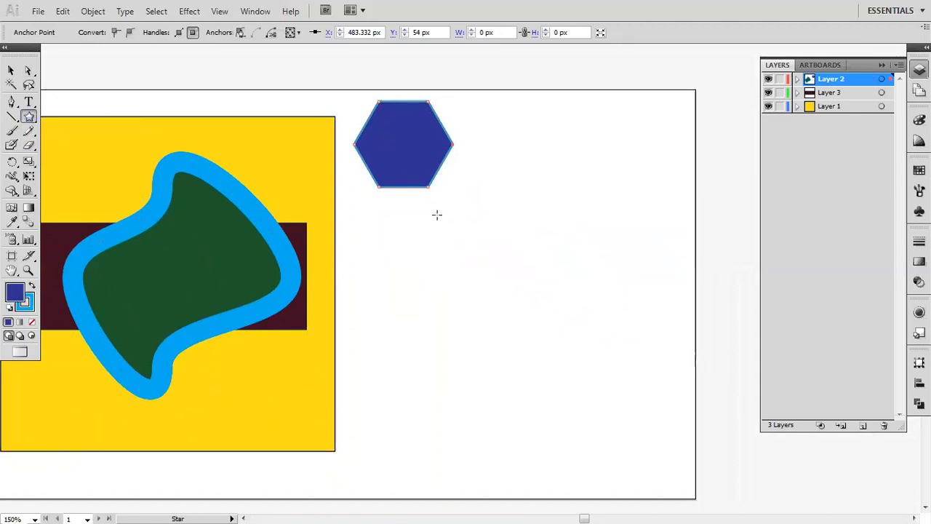
{"action": "left_click", "coordinate": [502, 225]}
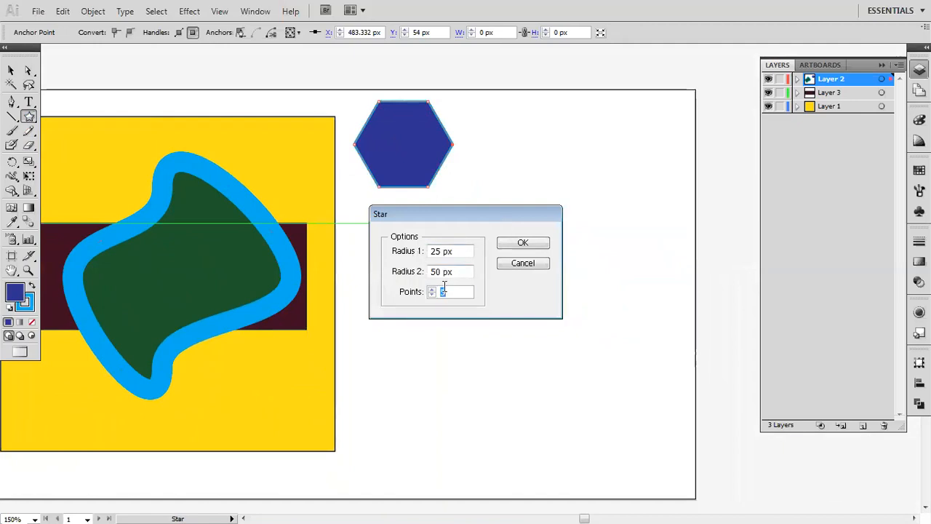
{"action": "left_click", "coordinate": [532, 246]}
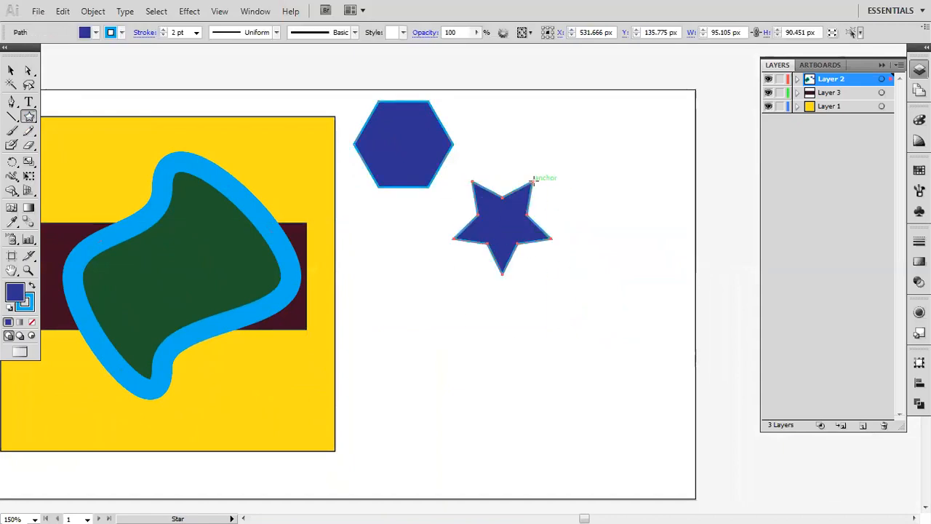
{"action": "key", "text": "ctrl+z"}
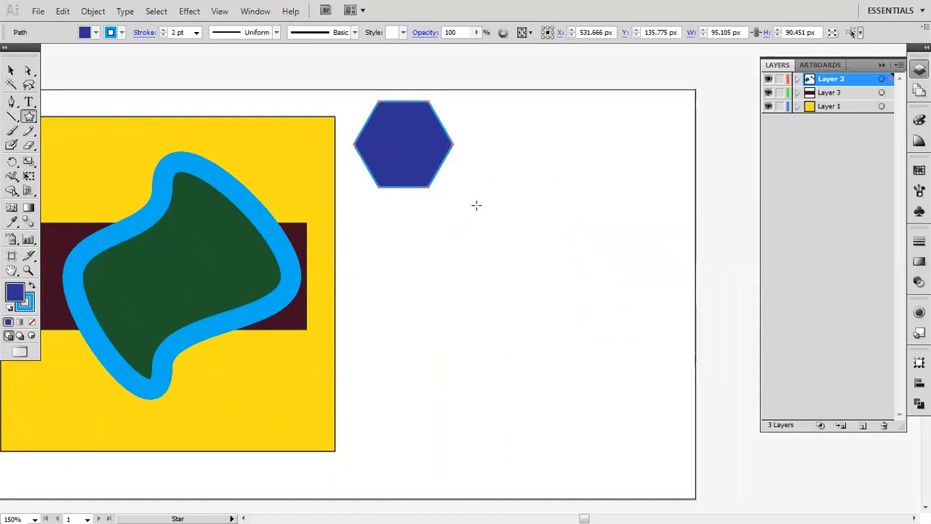
{"action": "left_click_drag", "start_coordinate": [475, 204], "coordinate": [461, 260]}
{"action": "key", "text": "ctrl+z"}
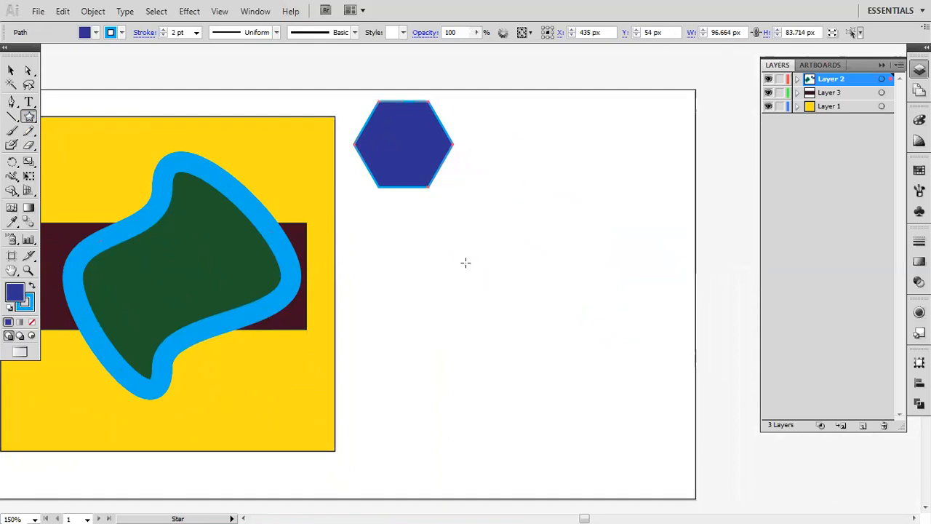
- Draw a many-pointed starburst about 134 px wide overlapping the hexagon's lower corner, varying the number of points while drawing
{"action": "left_click_drag", "start_coordinate": [465, 213], "coordinate": [526, 243]}
{"action": "key", "text": "Up"}
{"action": "key", "text": "Up"}
{"action": "key", "text": "Up"}
{"action": "key", "text": "Up"}
{"action": "key", "text": "Down"}
{"action": "key", "text": "Down"}
{"action": "key", "text": "Down"}
{"action": "key", "text": "Down"}
{"action": "key", "text": "Down"}
{"action": "key", "text": "Down"}
{"action": "key", "text": "Up"}
{"action": "key", "text": "Up"}
{"action": "key", "text": "Up"}
{"action": "key", "text": "Up"}
{"action": "key", "text": "Up"}
{"action": "key", "text": "Up"}
{"action": "key", "text": "Up"}
{"action": "key", "text": "Up"}
{"action": "key", "text": "Up"}
{"action": "key", "text": "Up"}
{"action": "key", "text": "Up"}
{"action": "key", "text": "Up"}
{"action": "key", "text": "Up"}
{"action": "key", "text": "Up"}
{"action": "key", "text": "Up"}
{"action": "key", "text": "Up"}
{"action": "key", "text": "Up"}
{"action": "key", "text": "Up"}
{"action": "key", "text": "Up"}
{"action": "key", "text": "Up"}
{"action": "key", "text": "Up"}
{"action": "key", "text": "Up"}
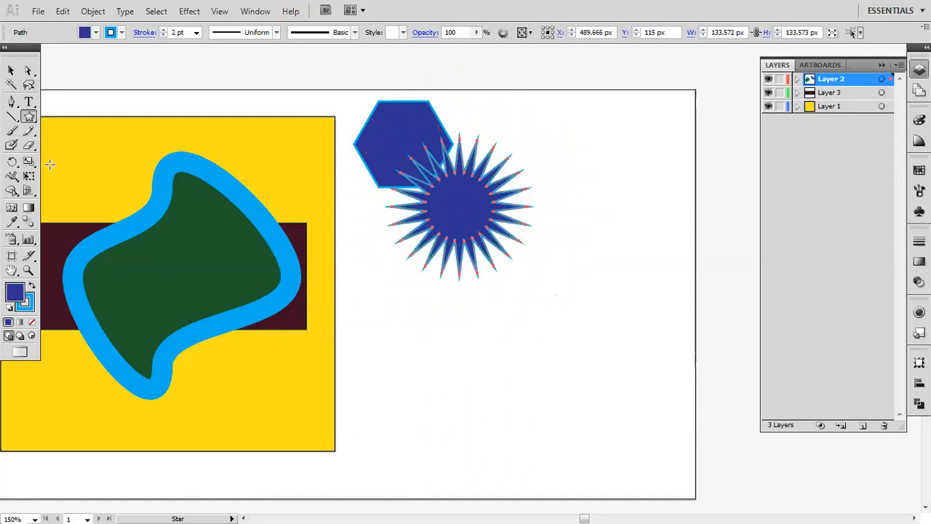
- Try out the Flare tool by placing a flare over the starburst, and delete the flare
{"action": "left_click_drag", "start_coordinate": [30, 118], "coordinate": [73, 193]}
{"action": "mouse_move", "coordinate": [445, 211]}
{"action": "left_mouse_down"}
{"action": "mouse_move", "coordinate": [464, 238]}
{"action": "mouse_move", "coordinate": [446, 228]}
{"action": "left_mouse_up"}
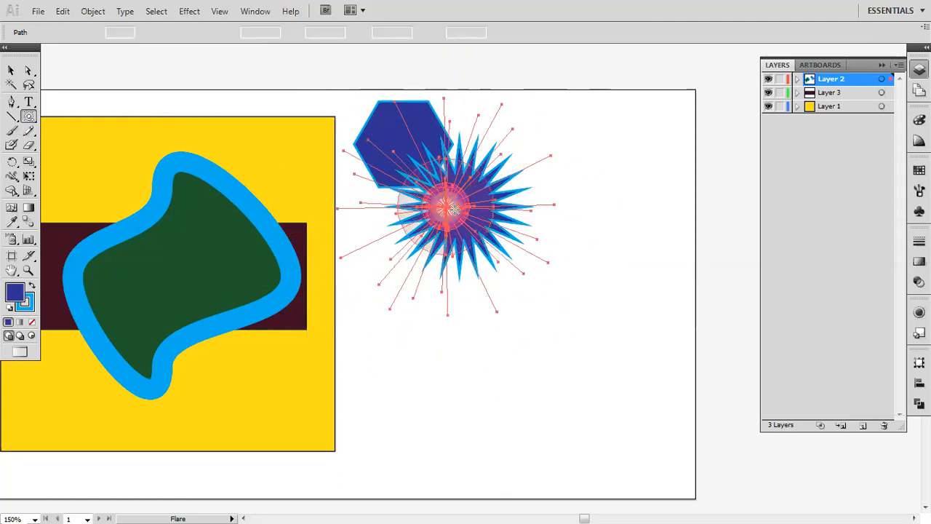
{"action": "key", "text": "Delete"}
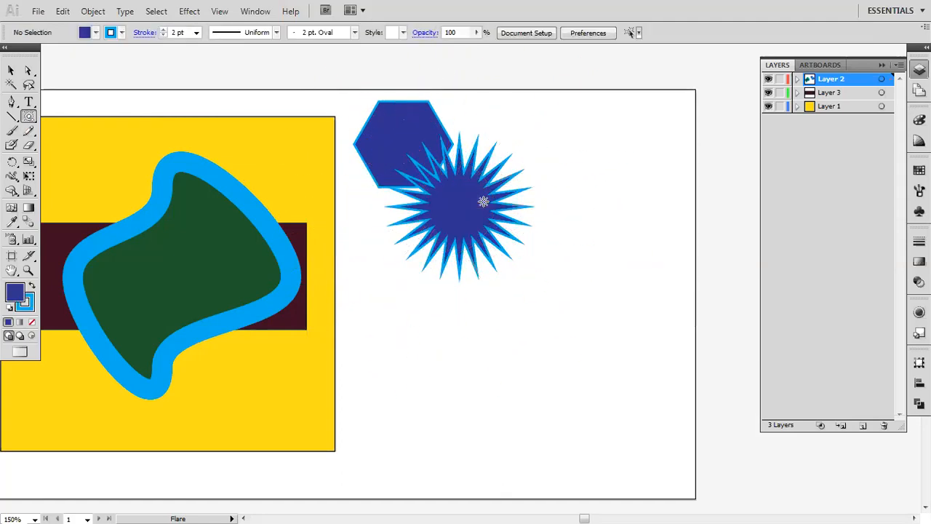
- Delete the many-pointed starburst beside the hexagon
{"action": "left_click", "coordinate": [11, 70]}
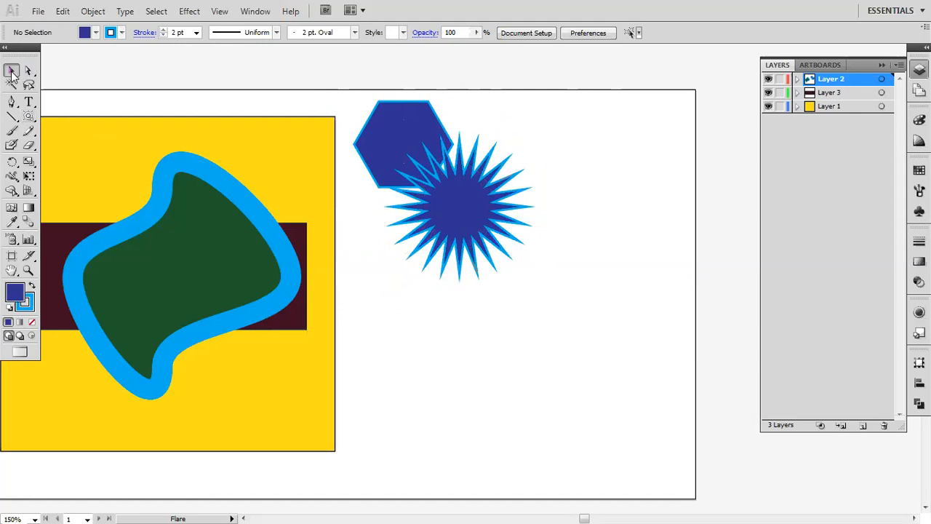
{"action": "left_click", "coordinate": [453, 210]}
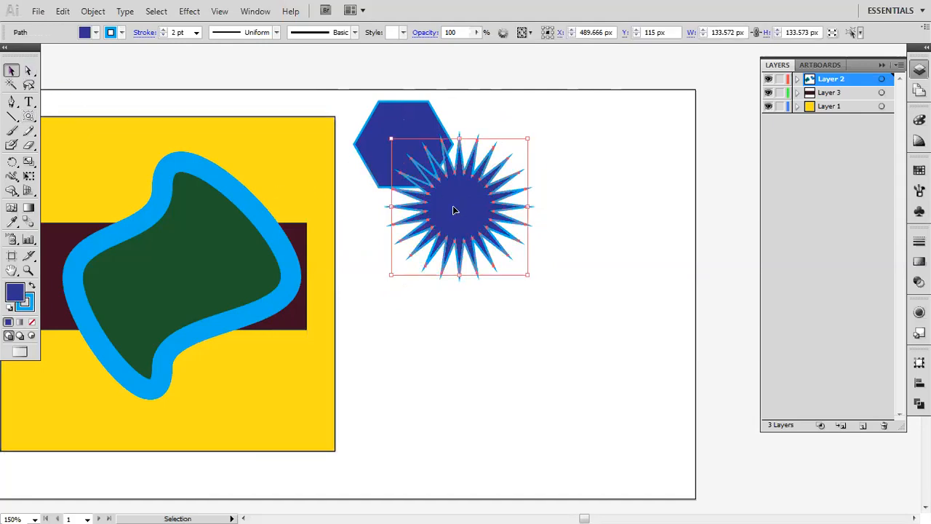
{"action": "key", "text": "Delete"}
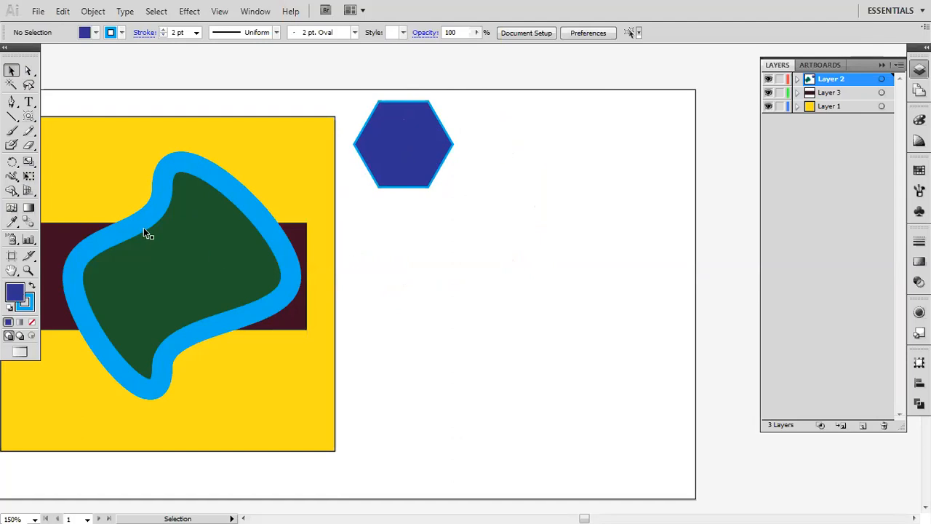
- Draw an upright five-pointed star about 81 px wide and 77 px high near the hexagon's lower edge, reducing the points while drawing
{"action": "left_click_drag", "start_coordinate": [29, 119], "coordinate": [74, 179]}
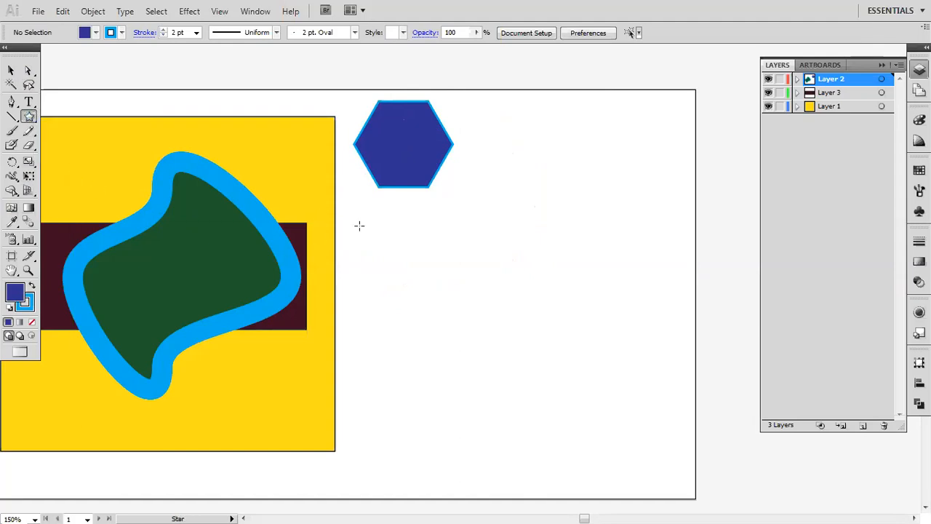
{"action": "left_click_drag", "start_coordinate": [442, 224], "coordinate": [466, 258]}
{"action": "key", "text": "Down"}
{"action": "key", "text": "Down"}
{"action": "key", "text": "Down"}
{"action": "key", "text": "Down"}
{"action": "key", "text": "Down"}
{"action": "key", "text": "Down"}
{"action": "key", "text": "Down"}
{"action": "key", "text": "Down"}
{"action": "key", "text": "Down"}
{"action": "key", "text": "Down"}
{"action": "key", "text": "Down"}
{"action": "key", "text": "Down"}
{"action": "key", "text": "Down"}
{"action": "key", "text": "Down"}
{"action": "key", "text": "Down"}
{"action": "key", "text": "Down"}
{"action": "key", "text": "Down"}
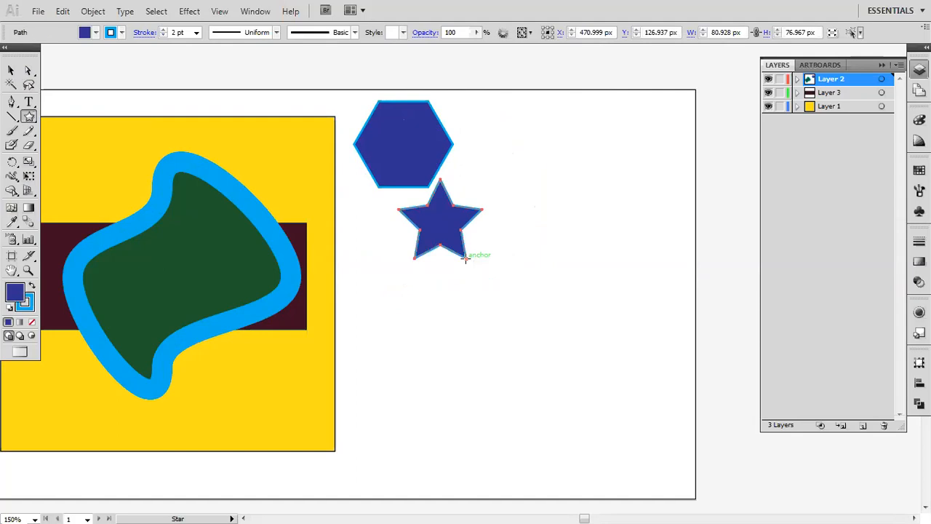
- Move the star directly below the hexagon and fill it with red
{"action": "left_click", "coordinate": [10, 71]}
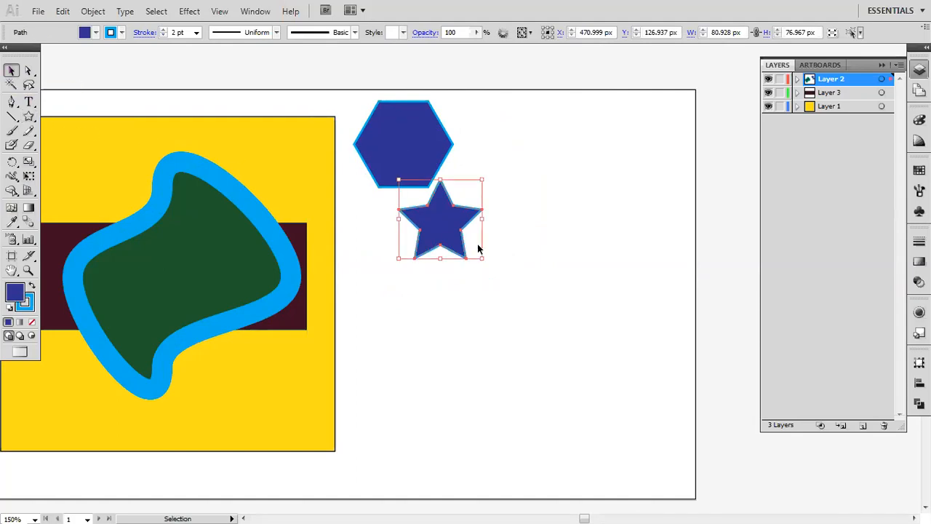
{"action": "left_click_drag", "start_coordinate": [443, 235], "coordinate": [403, 249]}
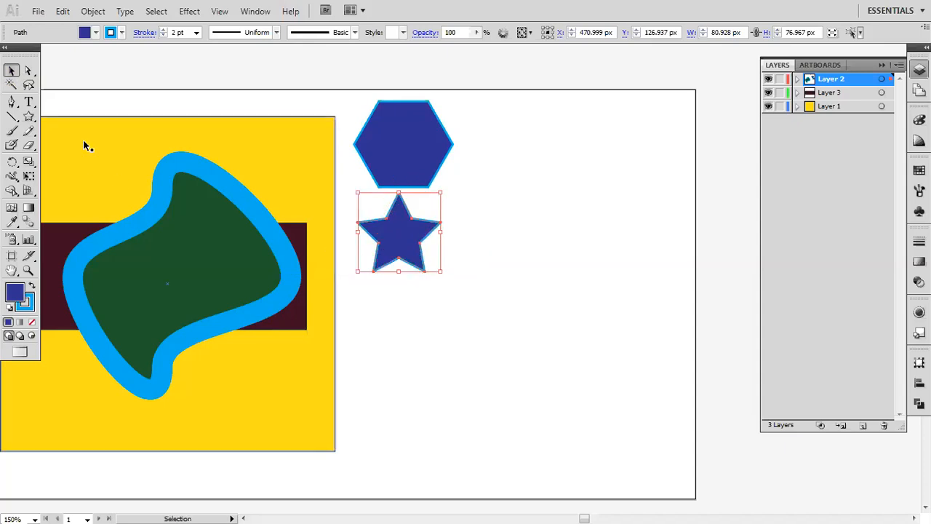
{"action": "left_click", "coordinate": [95, 32]}
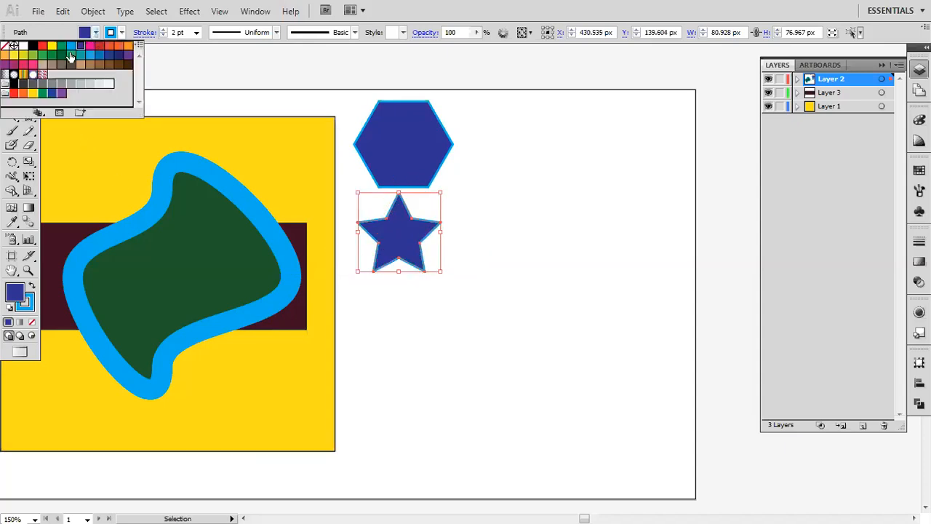
{"action": "left_click", "coordinate": [44, 46]}
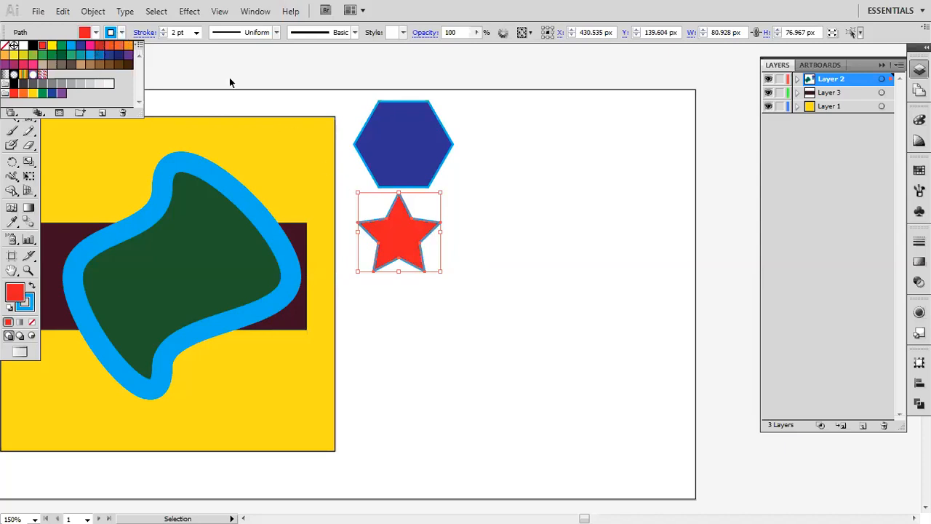
- Remove the stroke from the red star by setting it to None
{"action": "left_click", "coordinate": [121, 33]}
{"action": "left_click", "coordinate": [122, 33]}
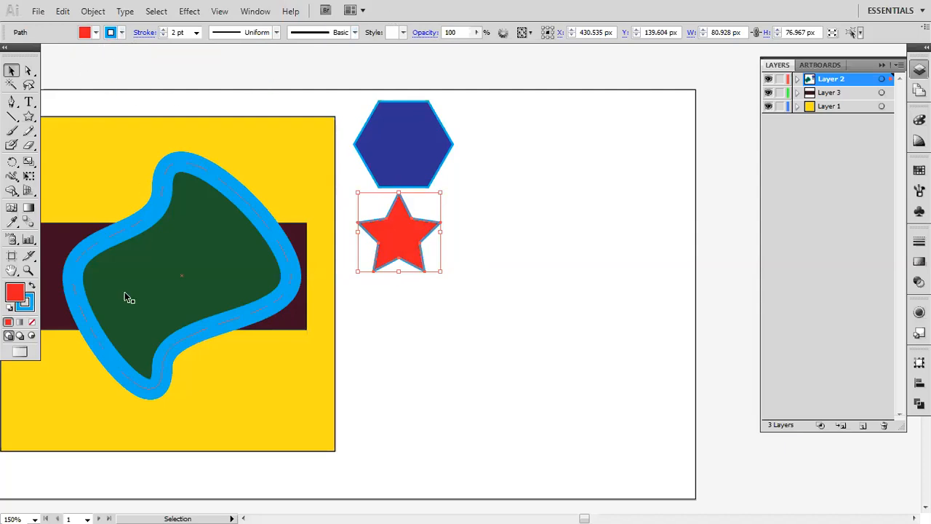
{"action": "left_click", "coordinate": [26, 303]}
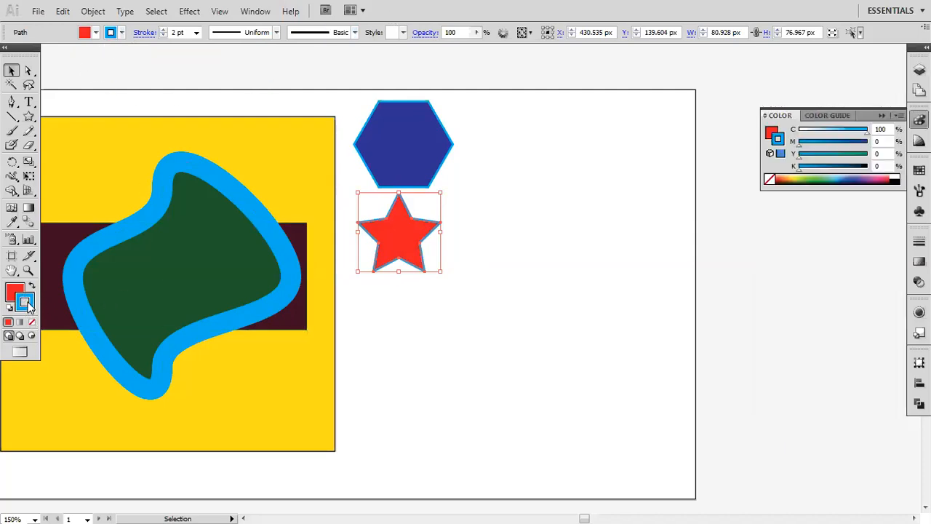
{"action": "left_click", "coordinate": [26, 304]}
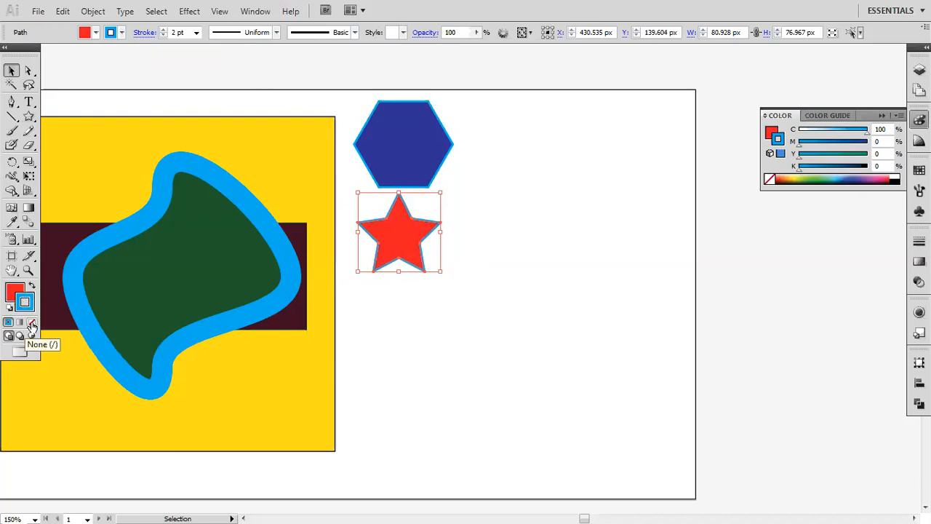
{"action": "left_click", "coordinate": [31, 325]}
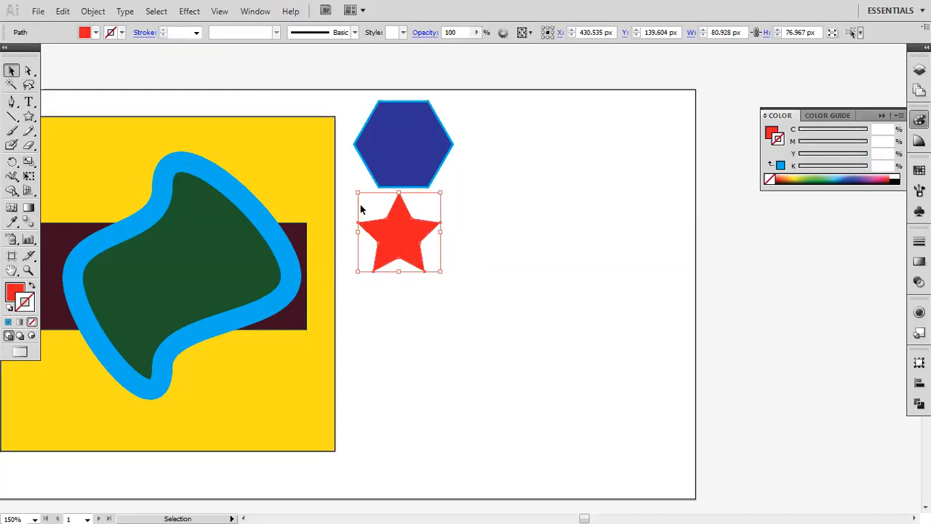
- Examine the strokeless star's edges and the hexagon's stroked edge at high magnification
{"action": "scroll", "coordinate": [414, 238], "scroll_direction": "up", "scroll_amount": 9}
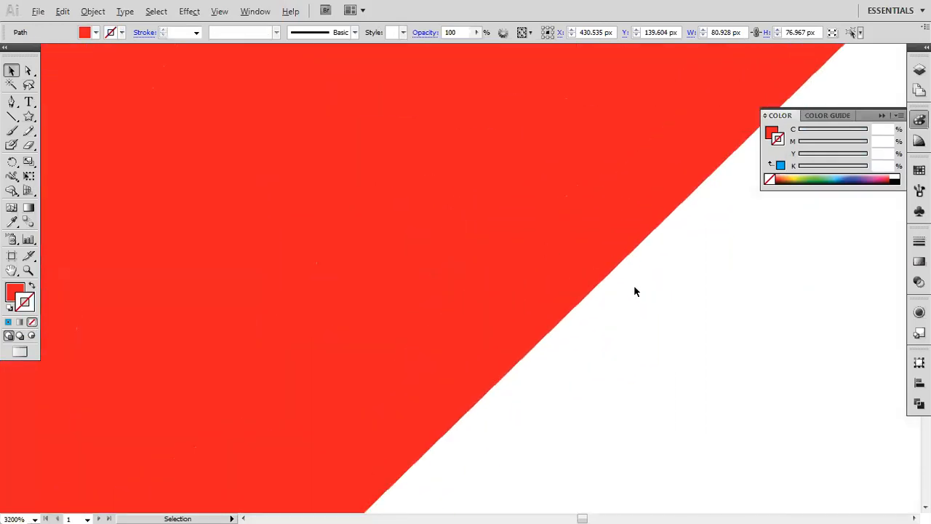
{"action": "scroll", "coordinate": [617, 256], "scroll_direction": "down", "scroll_amount": 6}
{"action": "scroll", "coordinate": [352, 287], "scroll_direction": "up", "scroll_amount": 1}
{"action": "scroll", "coordinate": [351, 288], "scroll_direction": "down", "scroll_amount": 1}
{"action": "scroll", "coordinate": [350, 289], "scroll_direction": "down", "scroll_amount": 3}
{"action": "left_click", "coordinate": [681, 298]}
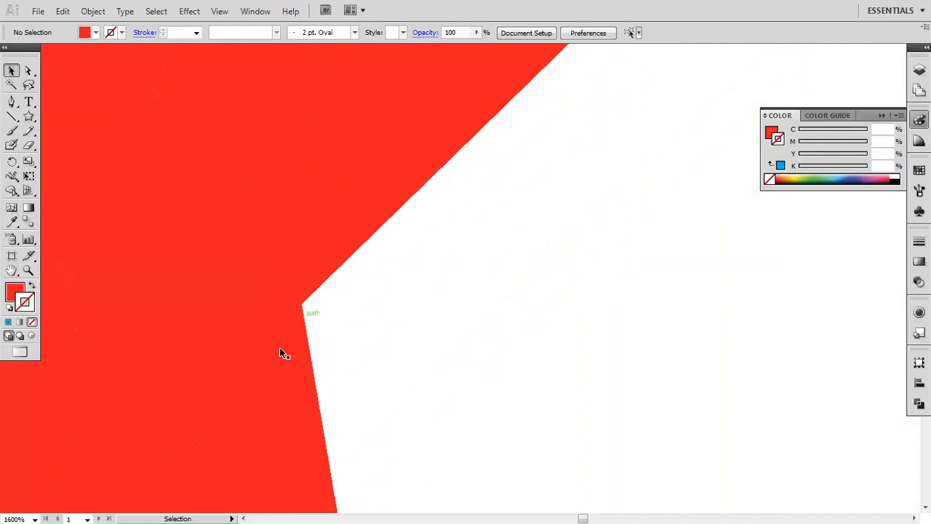
{"action": "scroll", "coordinate": [279, 347], "scroll_direction": "down", "scroll_amount": 5}
{"action": "scroll", "coordinate": [196, 208], "scroll_direction": "up", "scroll_amount": 5}
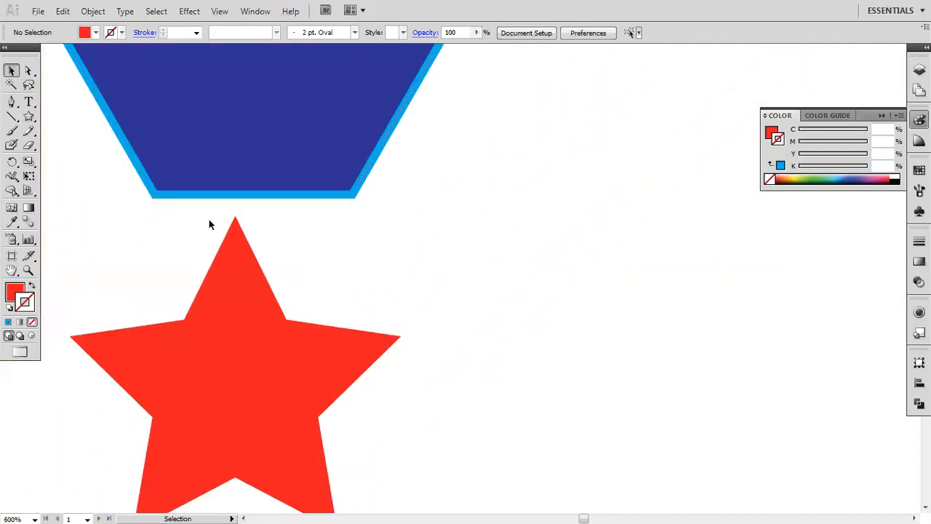
{"action": "scroll", "coordinate": [195, 146], "scroll_direction": "up", "scroll_amount": 1}
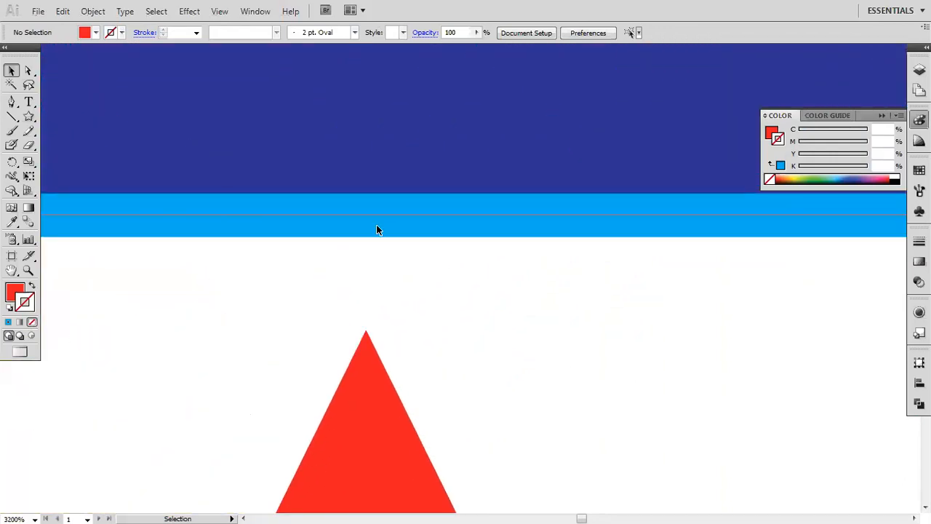
- Give the red star a dark blue stroke
{"action": "left_click", "coordinate": [368, 386]}
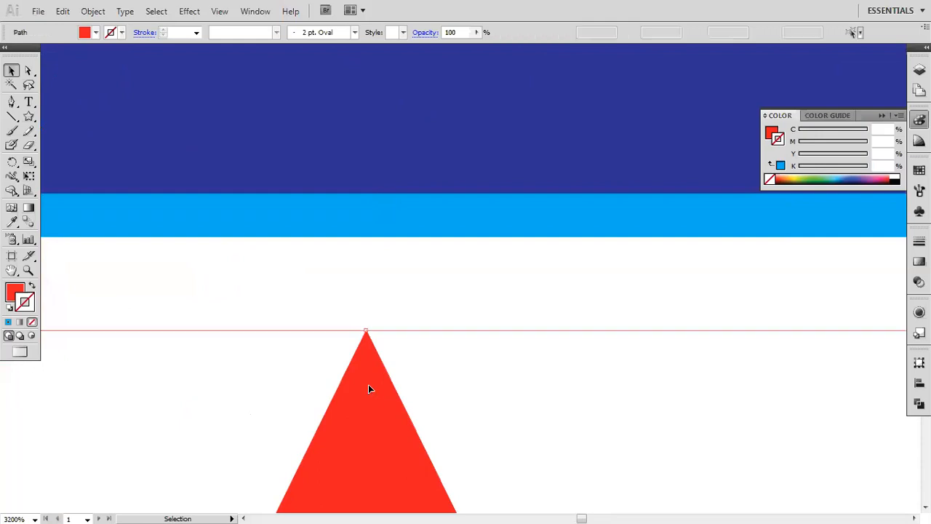
{"action": "left_click", "coordinate": [123, 33]}
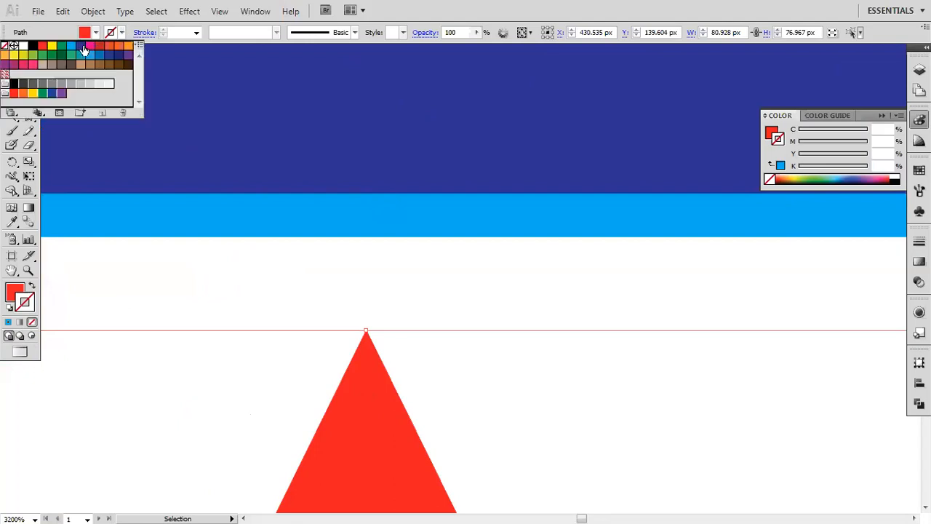
{"action": "left_click", "coordinate": [81, 46]}
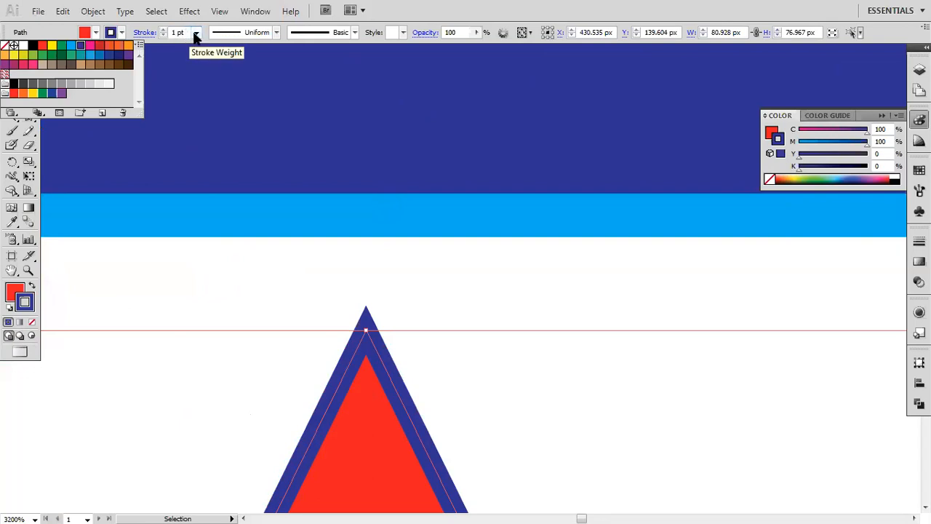
- Try stroke weights of 0.25 pt and 0.5 pt on the star and return it to 1 pt
{"action": "left_click", "coordinate": [195, 34]}
{"action": "left_click", "coordinate": [195, 34]}
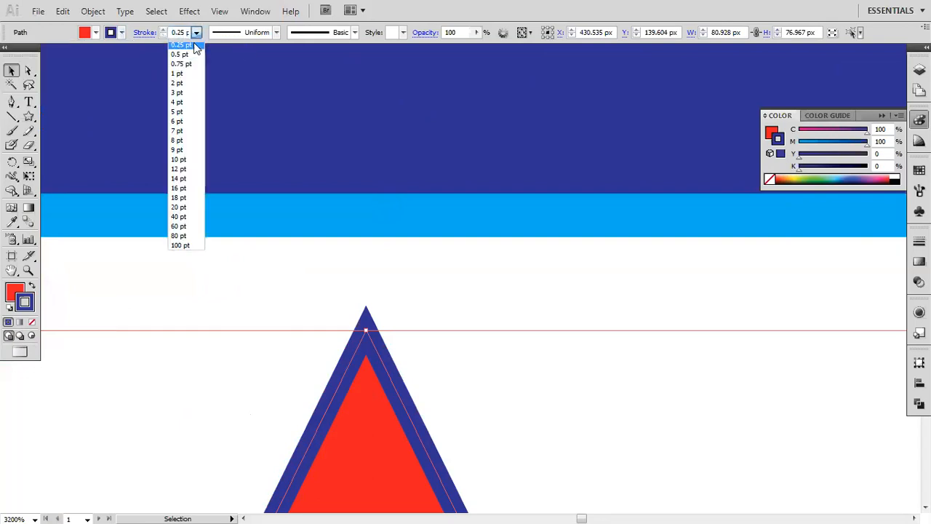
{"action": "left_click", "coordinate": [195, 45]}
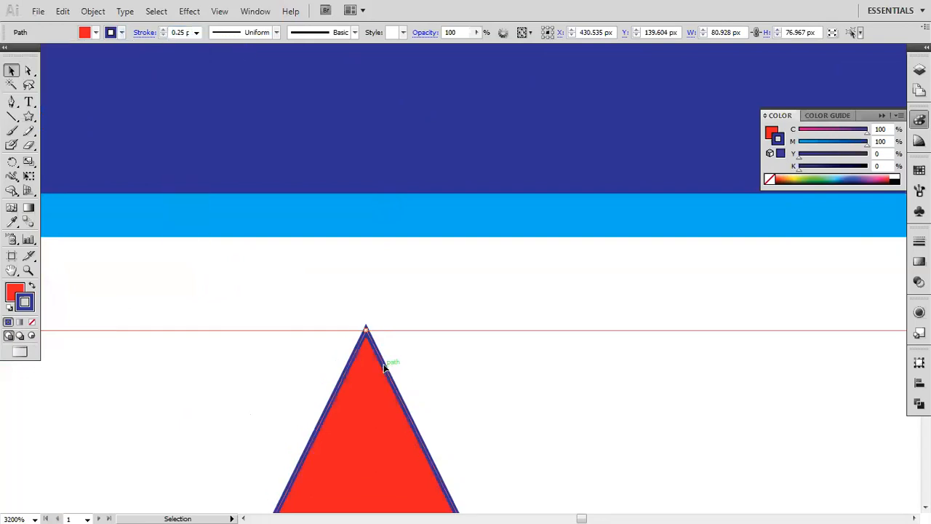
{"action": "left_click", "coordinate": [195, 34]}
{"action": "left_click", "coordinate": [193, 58]}
{"action": "left_click", "coordinate": [195, 34]}
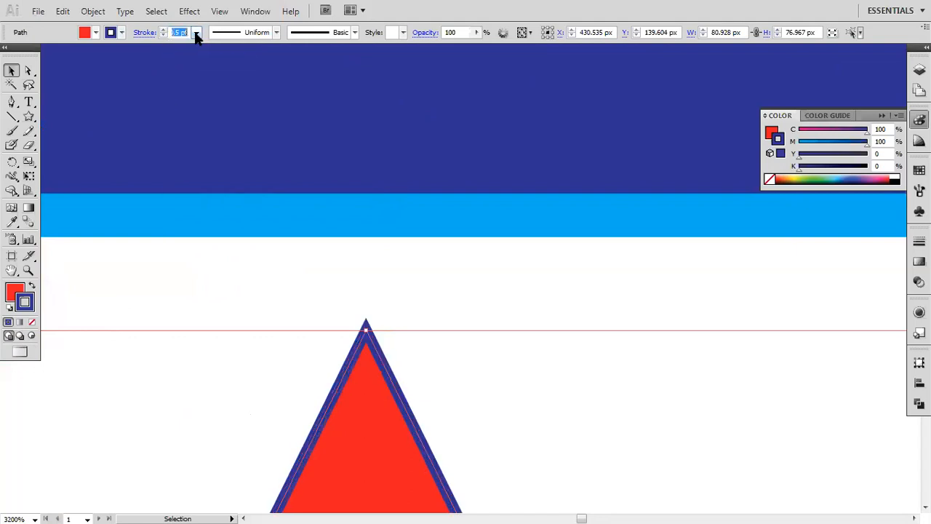
{"action": "left_click", "coordinate": [185, 74]}
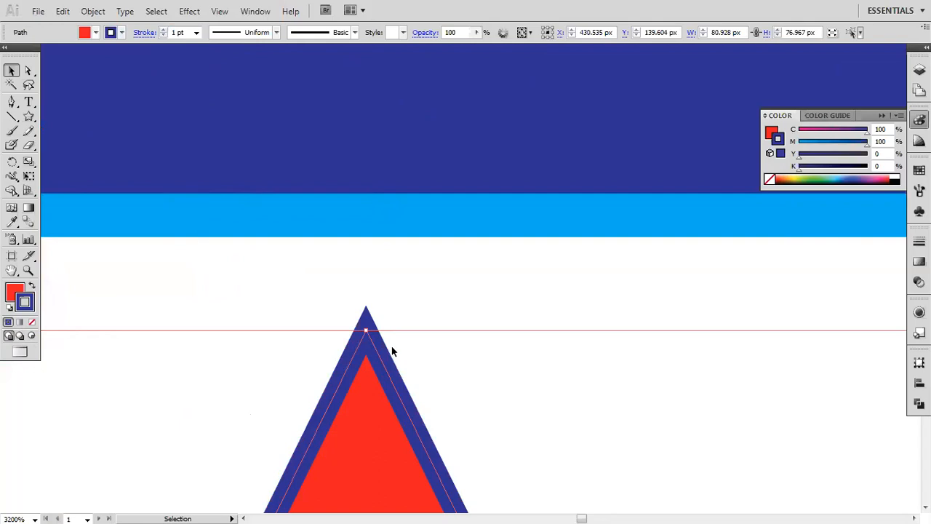
- Try the lens-shaped variable width profile on the star's stroke and undo it
{"action": "left_click", "coordinate": [276, 32]}
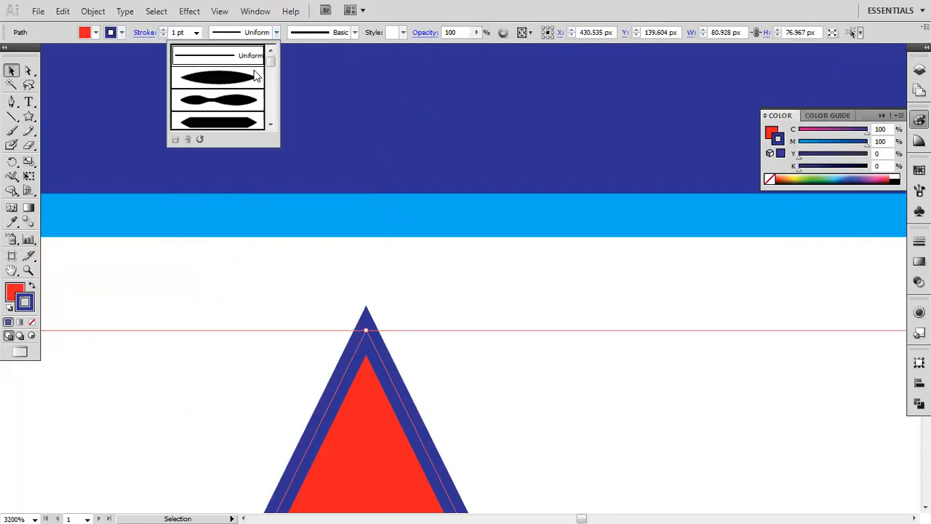
{"action": "left_click", "coordinate": [230, 79]}
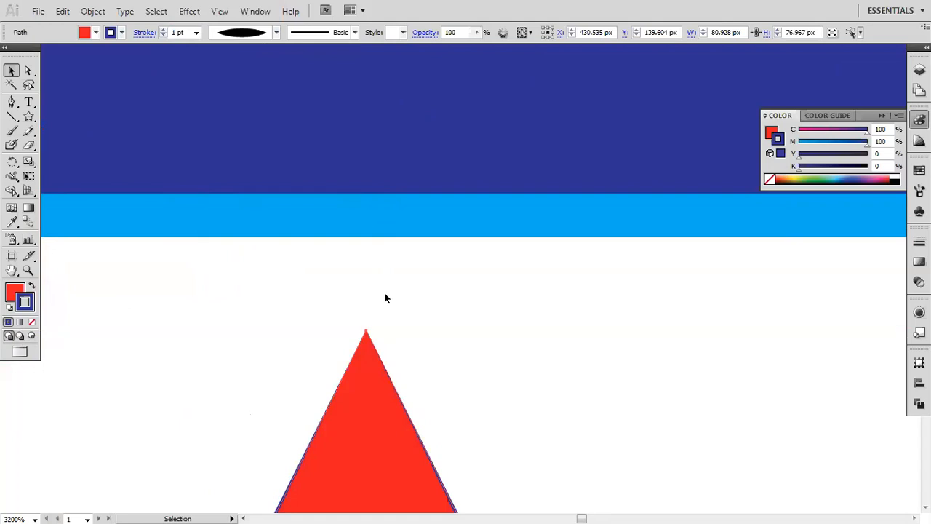
{"action": "key", "text": "ctrl+z"}
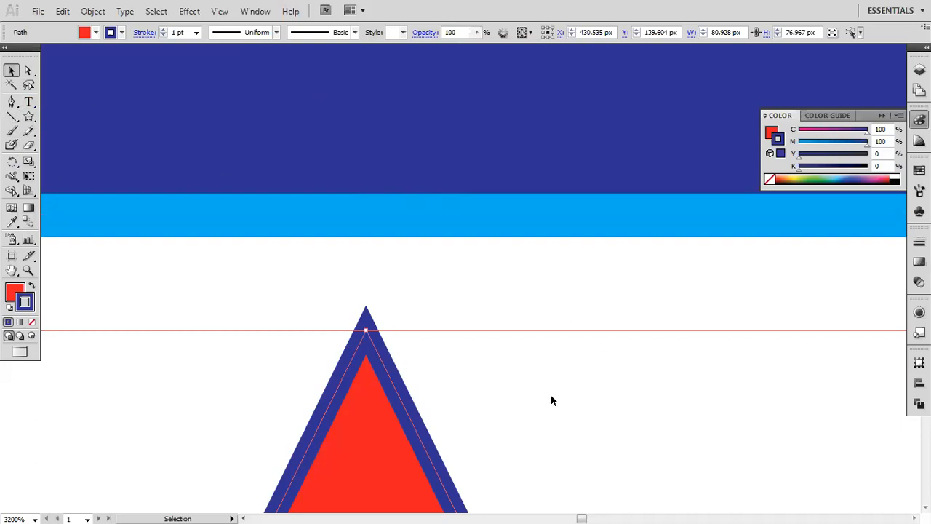
- Examine the star's dark blue stroke both close up and at full artboard view, with the star deselected
{"action": "scroll", "coordinate": [462, 352], "scroll_direction": "down", "scroll_amount": 8}
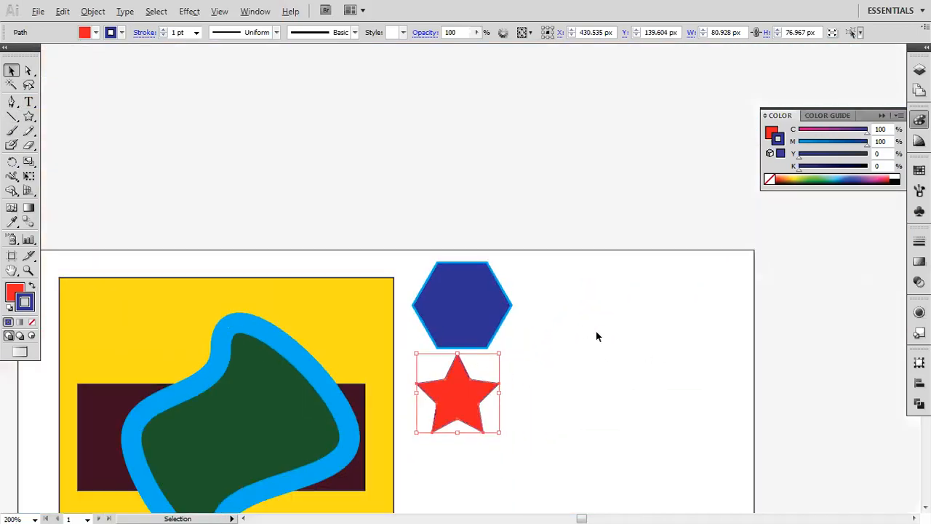
{"action": "left_click", "coordinate": [542, 316]}
{"action": "key", "text": "space"}
{"action": "left_click_drag", "start_coordinate": [529, 312], "coordinate": [526, 162]}
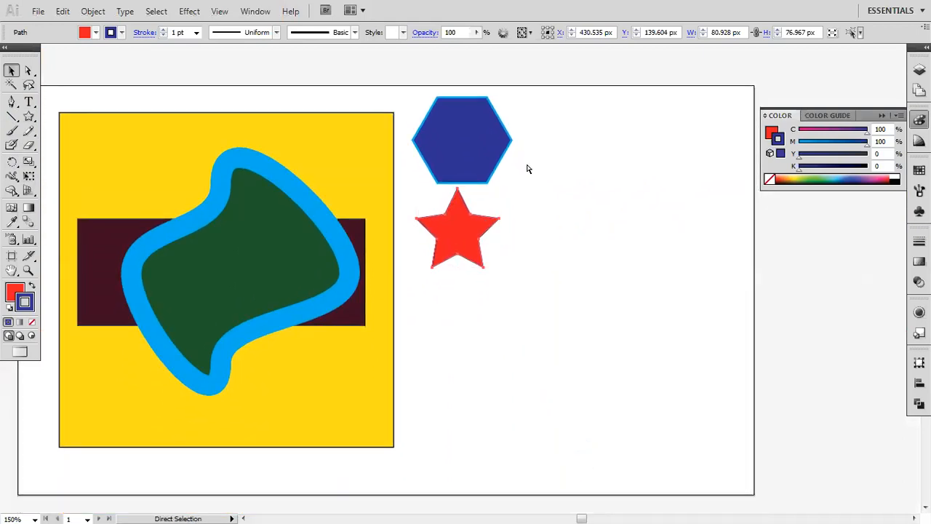
{"action": "key", "text": "ctrl+0"}
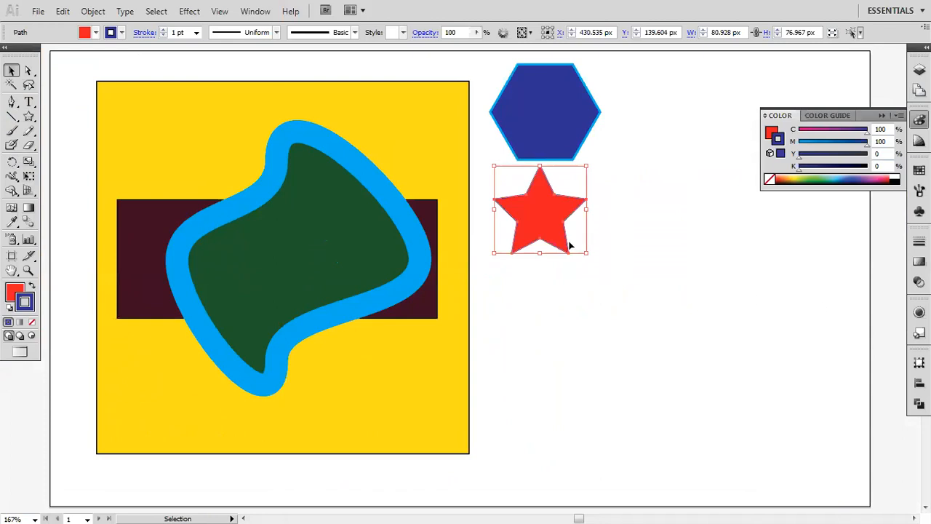
{"action": "scroll", "coordinate": [547, 206], "scroll_direction": "up", "scroll_amount": 6}
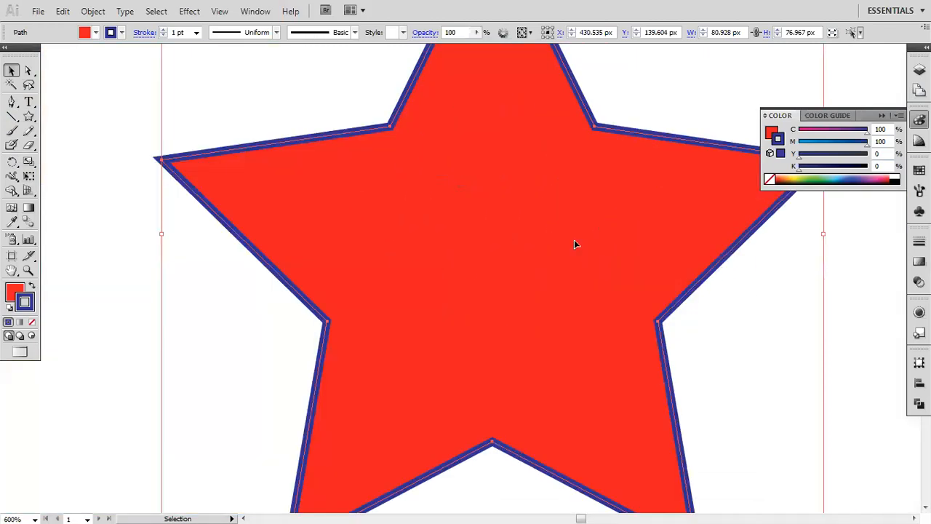
{"action": "left_click", "coordinate": [844, 308]}
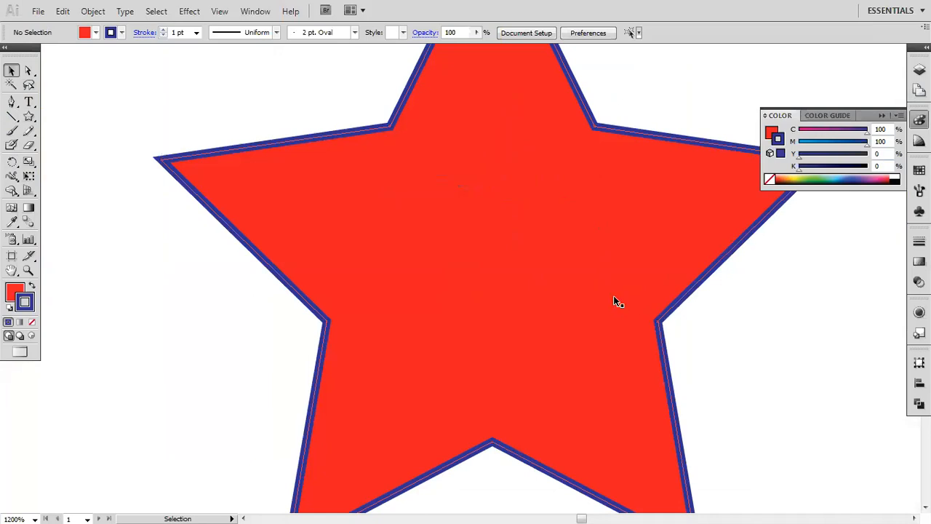
{"action": "key", "text": "ctrl+0"}
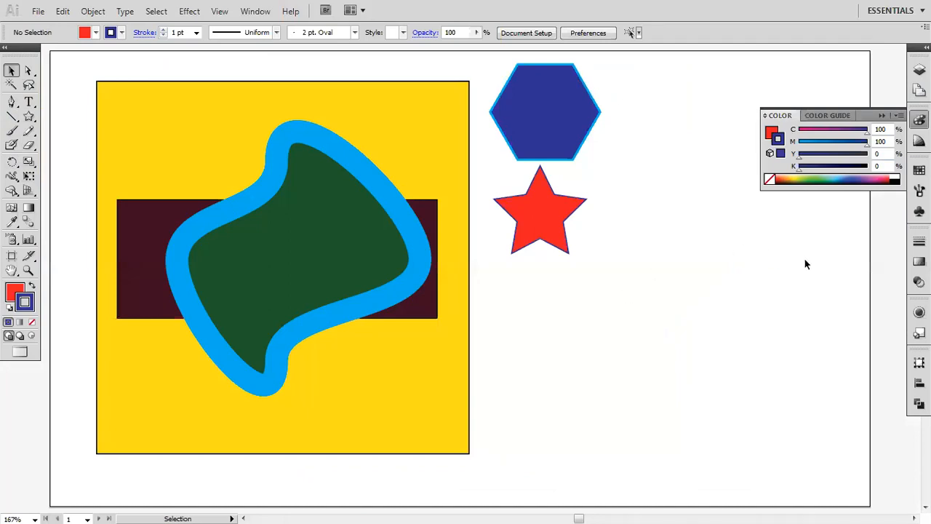
- Scale the star down proportionally to about 54 px wide and 51 px high
{"action": "left_click", "coordinate": [564, 220]}
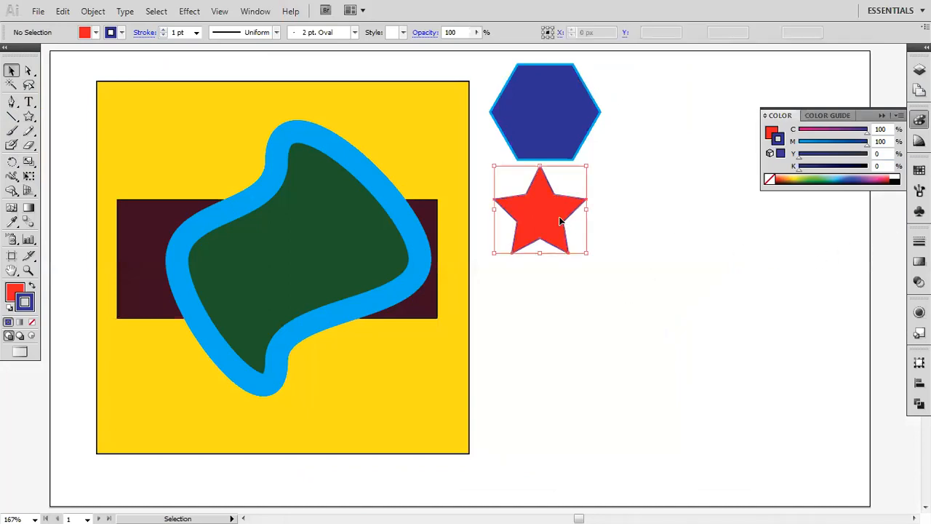
{"action": "left_click_drag", "start_coordinate": [584, 166], "coordinate": [558, 195]}
- Try placing the smaller star inside the hexagon, check the Smart Guides and Snap to Point options, and undo the moves
{"action": "left_click_drag", "start_coordinate": [527, 230], "coordinate": [546, 125]}
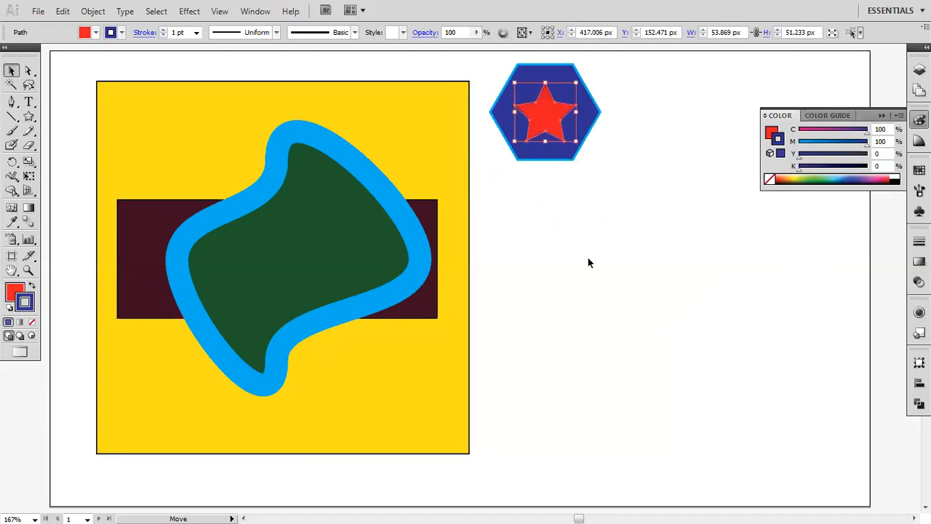
{"action": "key", "text": "ctrl+z"}
{"action": "left_click", "coordinate": [588, 258]}
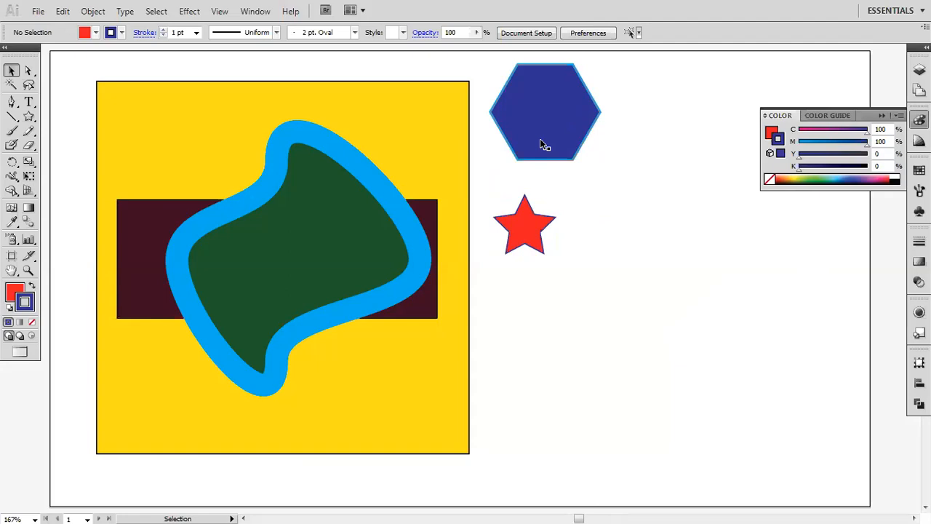
{"action": "left_click", "coordinate": [212, 13]}
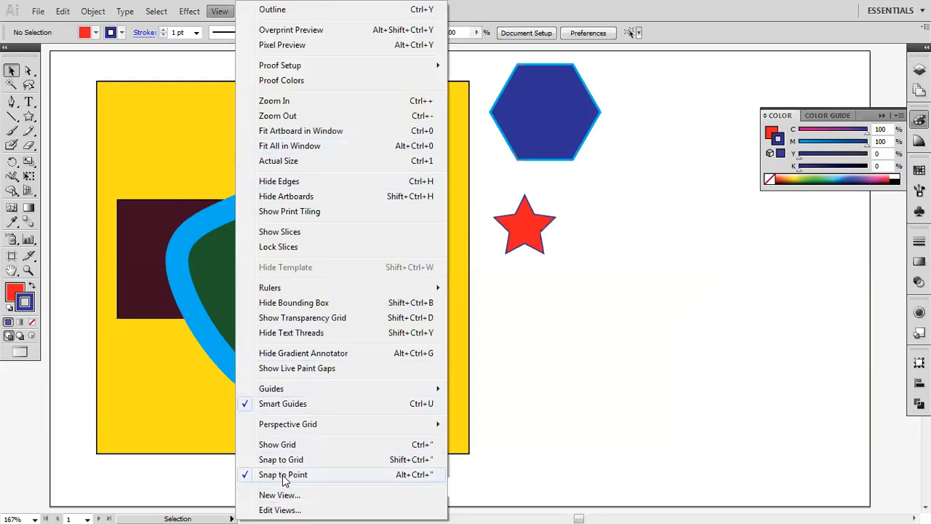
{"action": "left_click", "coordinate": [601, 131]}
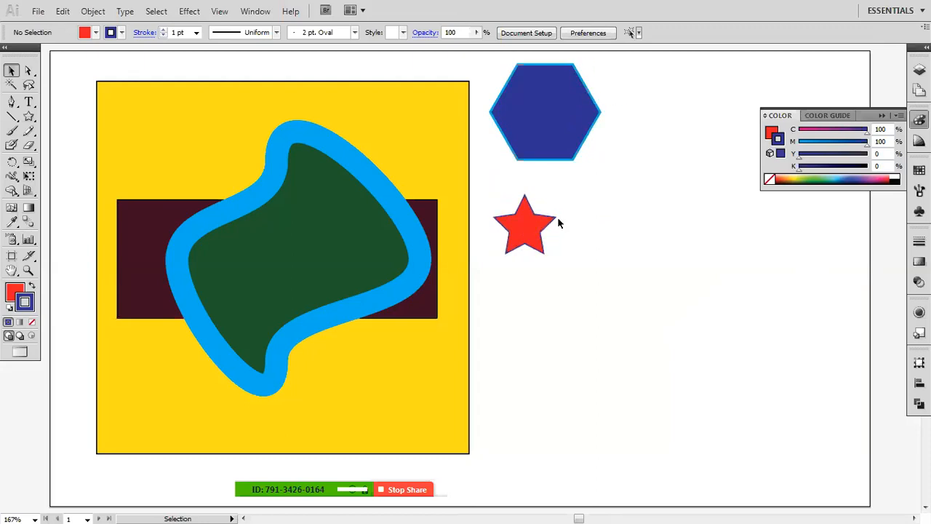
{"action": "left_click_drag", "start_coordinate": [556, 224], "coordinate": [574, 105]}
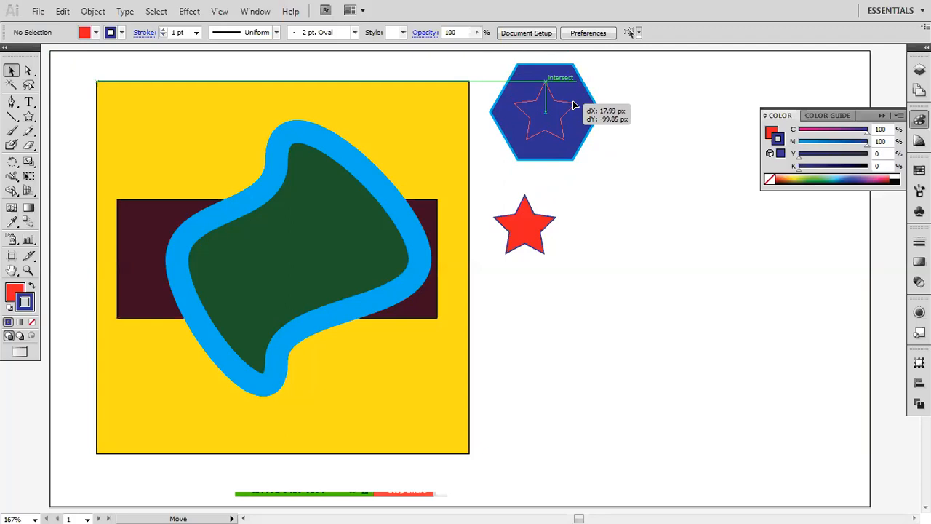
{"action": "left_click_drag", "start_coordinate": [574, 106], "coordinate": [572, 100]}
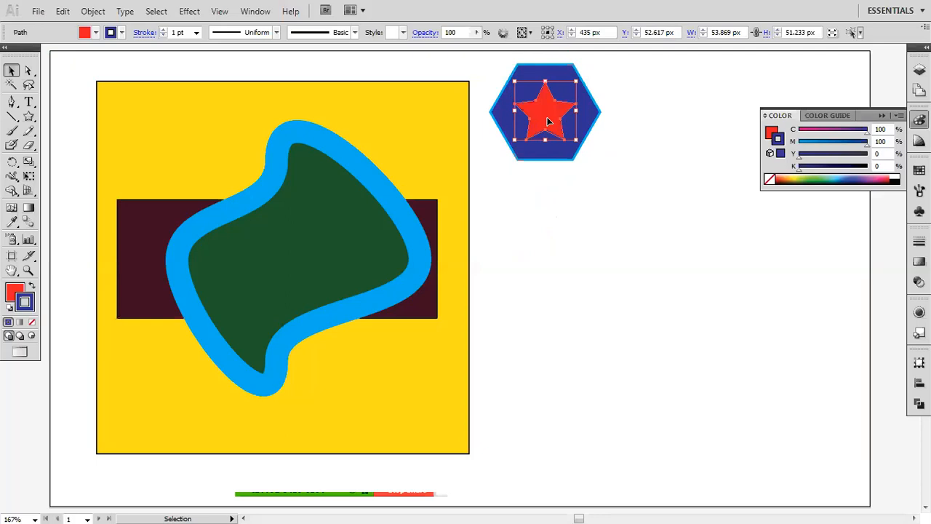
{"action": "key", "text": "ctrl+z"}
{"action": "left_click", "coordinate": [635, 234]}
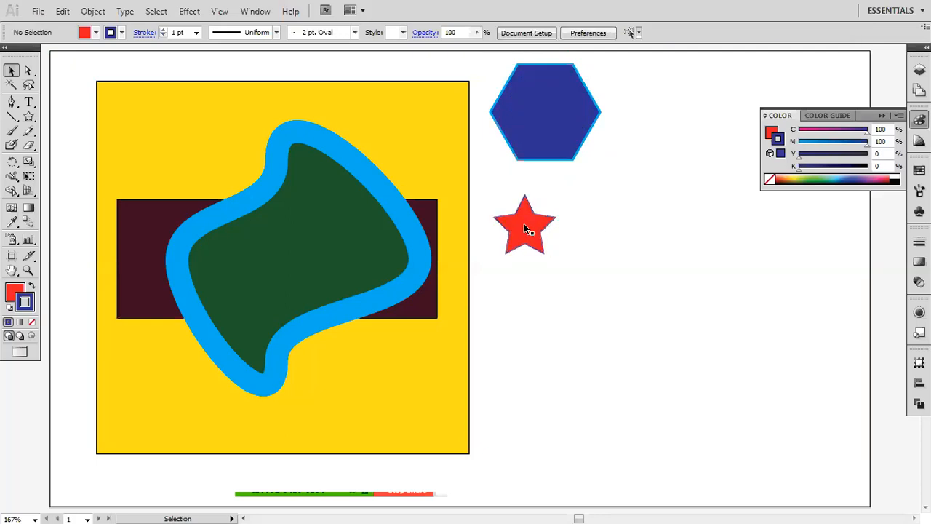
- Centre the star inside the hexagon at X 435 px, Y 54 px and deselect it
{"action": "left_click_drag", "start_coordinate": [524, 223], "coordinate": [547, 117]}
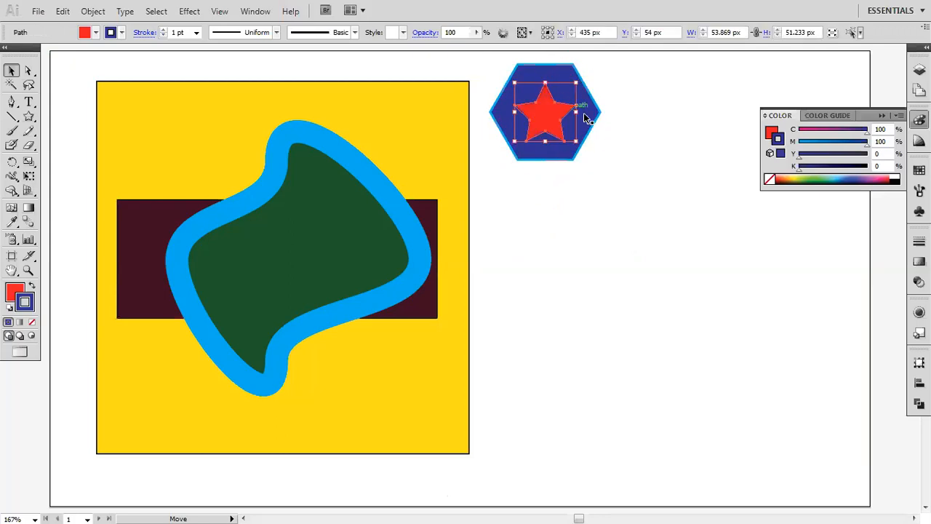
{"action": "left_click", "coordinate": [601, 144]}
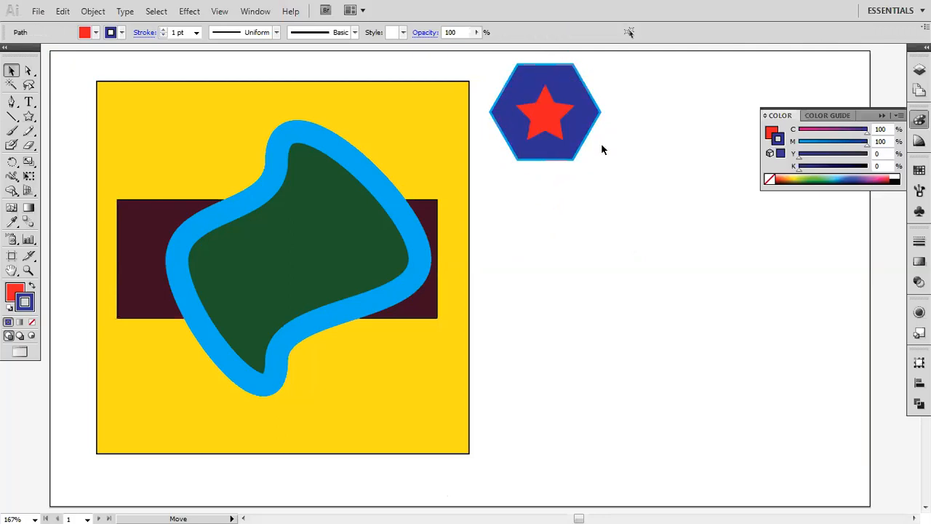
- Try a white stroke on the star inside the hexagon and undo it
{"action": "left_click", "coordinate": [554, 114]}
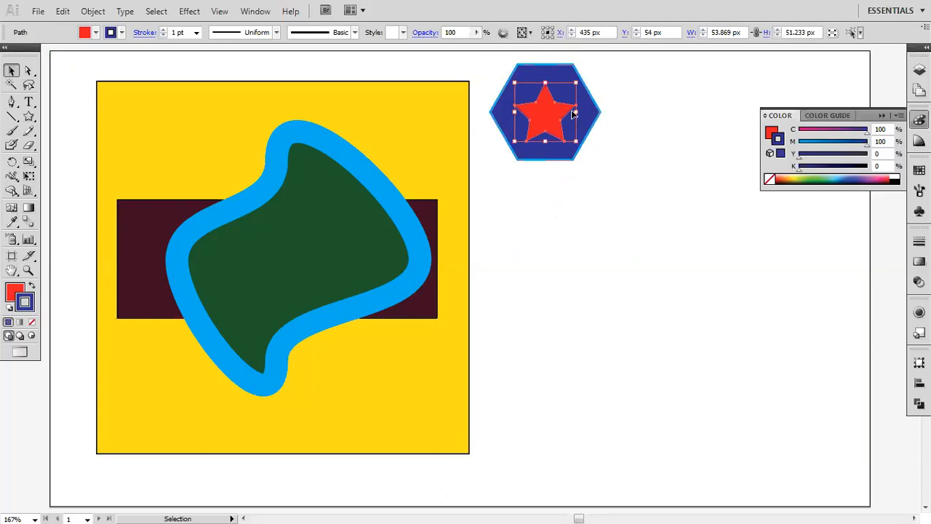
{"action": "left_click", "coordinate": [895, 175]}
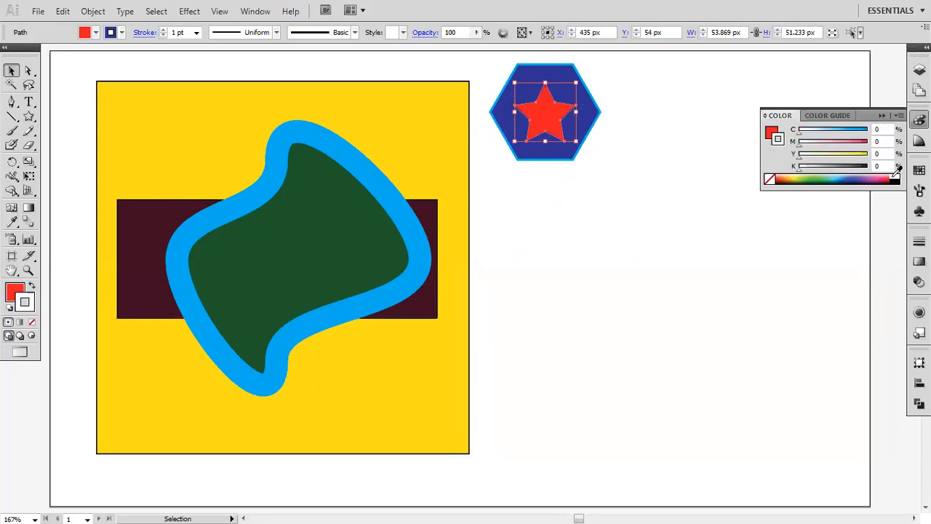
{"action": "key", "text": "ctrl+z"}
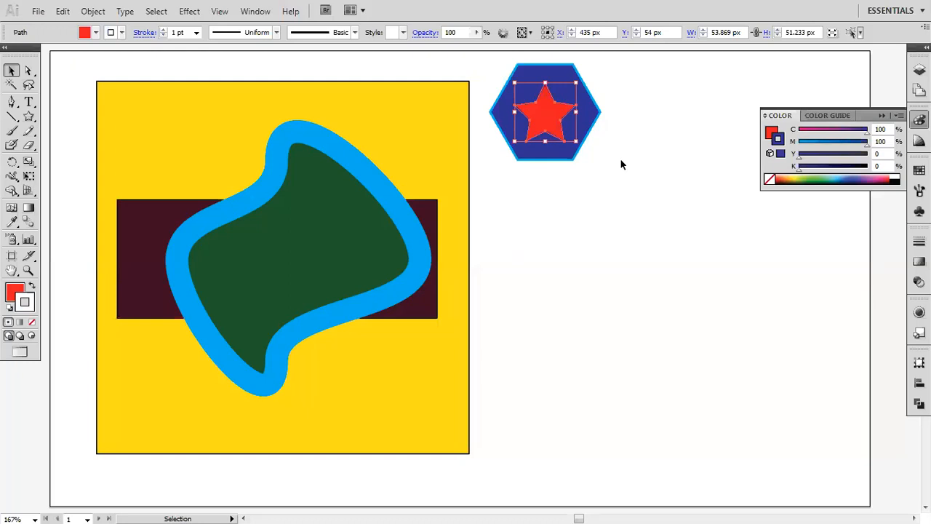
{"action": "left_click", "coordinate": [626, 82]}
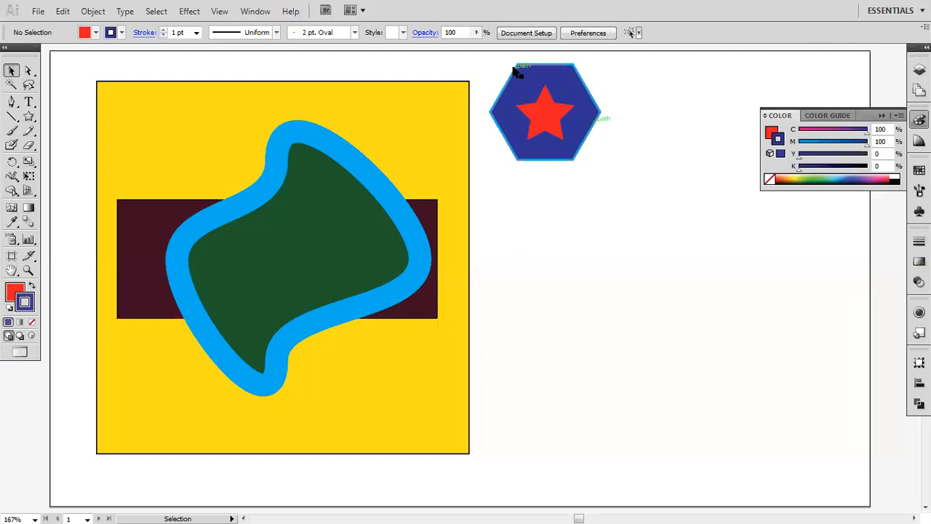
- Remove the dark blue stroke from the star inside the hexagon by setting it to None
{"action": "scroll", "coordinate": [516, 70], "scroll_direction": "up", "scroll_amount": 5}
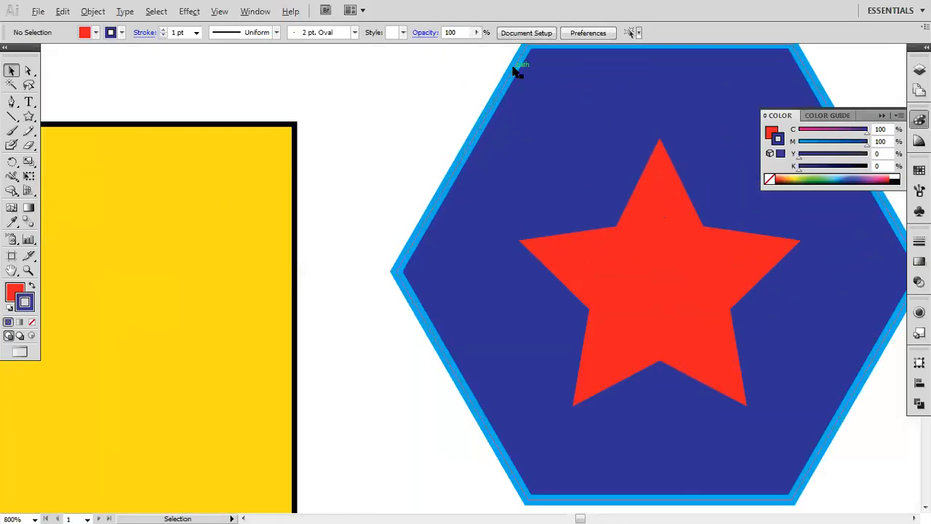
{"action": "scroll", "coordinate": [515, 70], "scroll_direction": "down", "scroll_amount": 1}
{"action": "left_click", "coordinate": [611, 217]}
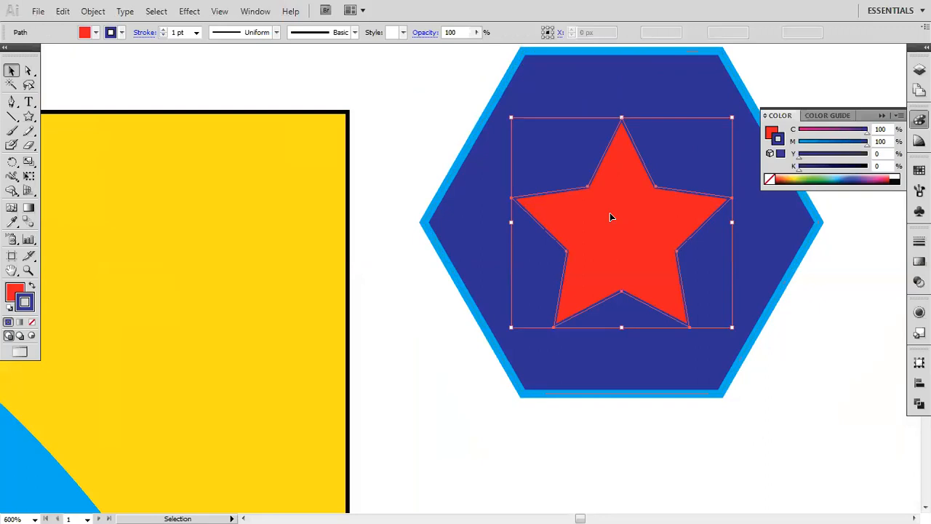
{"action": "left_click", "coordinate": [122, 32]}
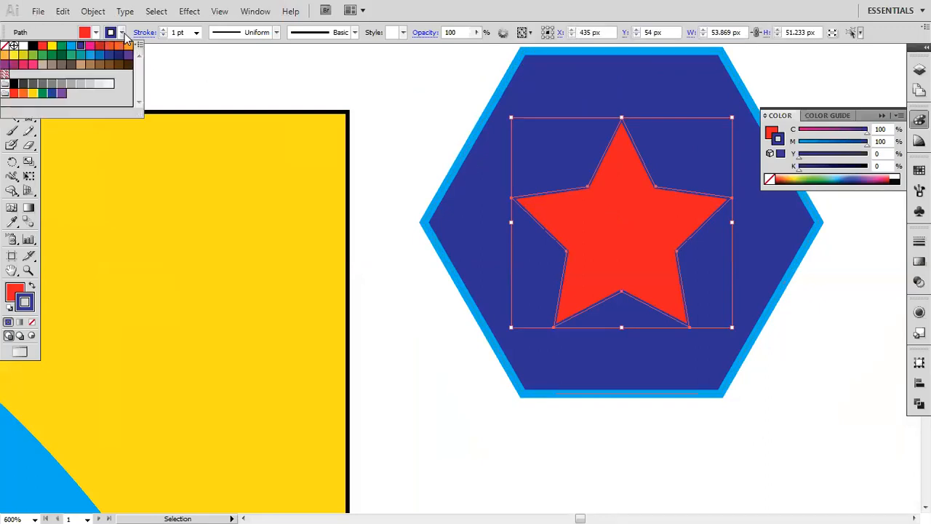
{"action": "left_click", "coordinate": [5, 45]}
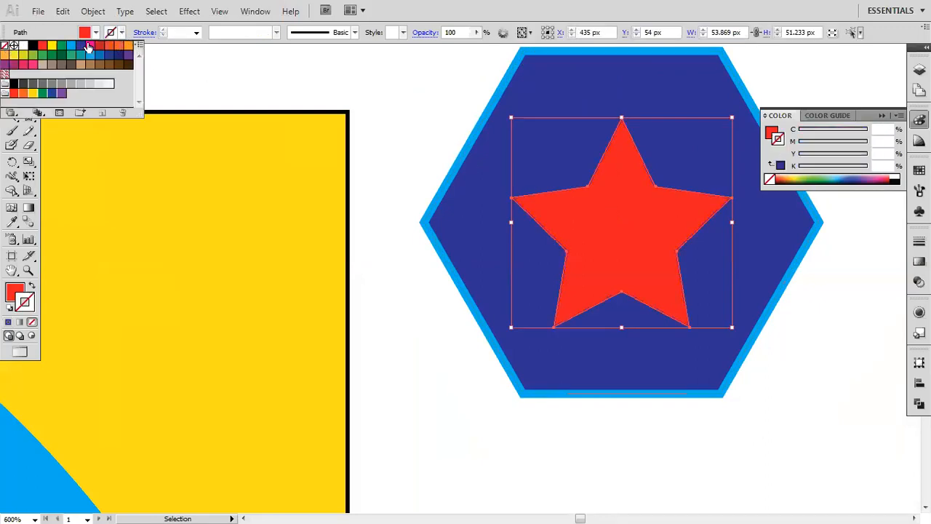
{"action": "left_click", "coordinate": [607, 203]}
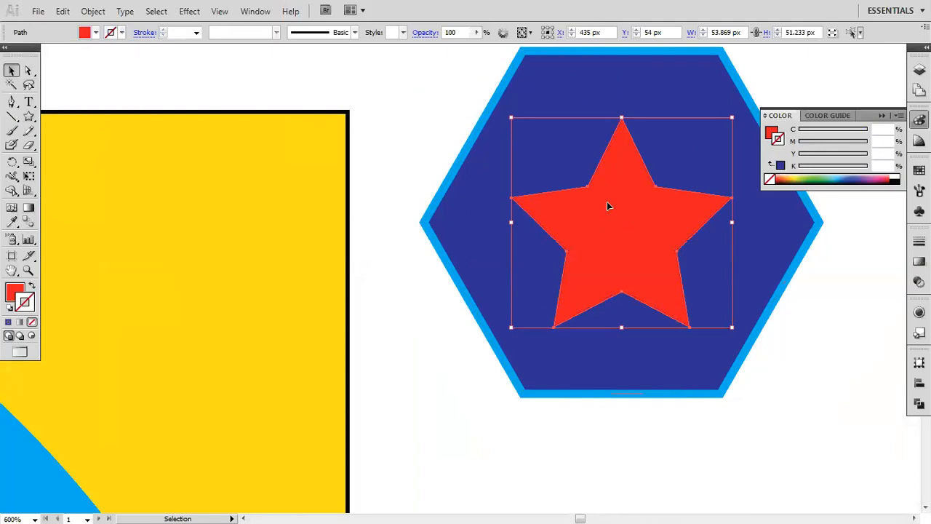
- Clear the star's red fill and fill it with the lightest grey swatch
{"action": "left_click", "coordinate": [104, 34]}
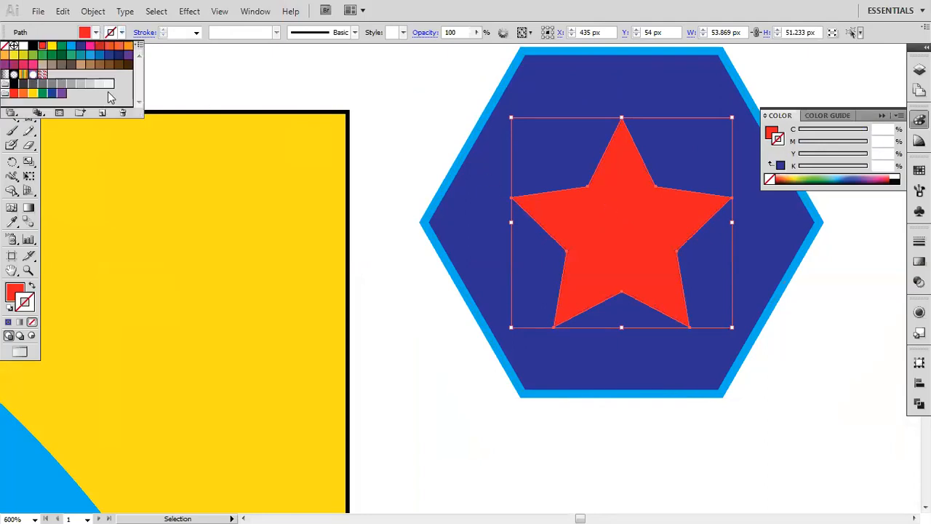
{"action": "left_click", "coordinate": [10, 45]}
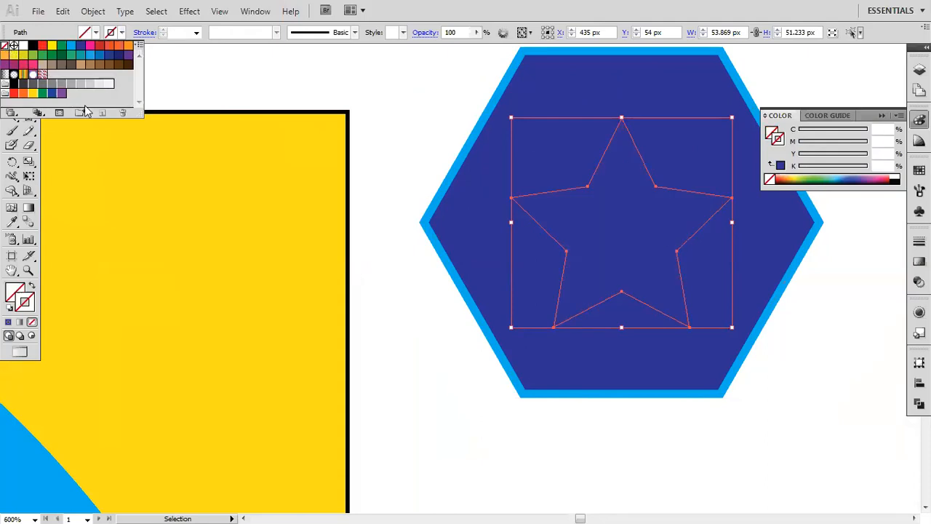
{"action": "left_click", "coordinate": [109, 84]}
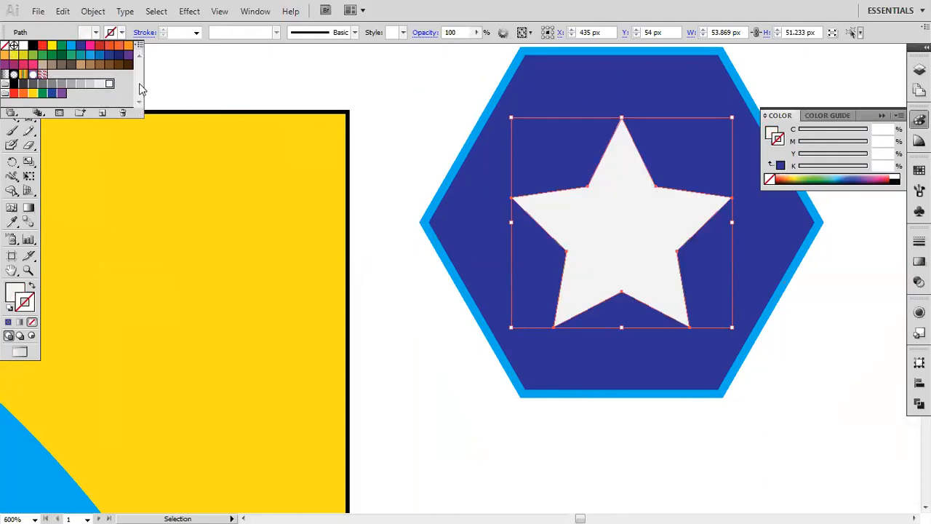
- Check the star's fill and stroke in its appearance attributes and deselect it
{"action": "left_click", "coordinate": [816, 287]}
{"action": "left_click", "coordinate": [919, 312]}
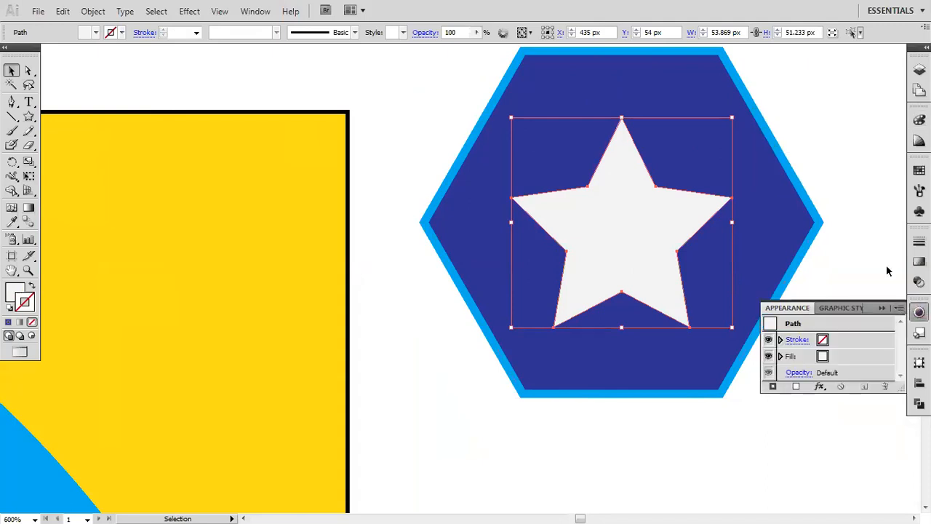
{"action": "left_click", "coordinate": [848, 263]}
{"action": "left_click", "coordinate": [622, 216]}
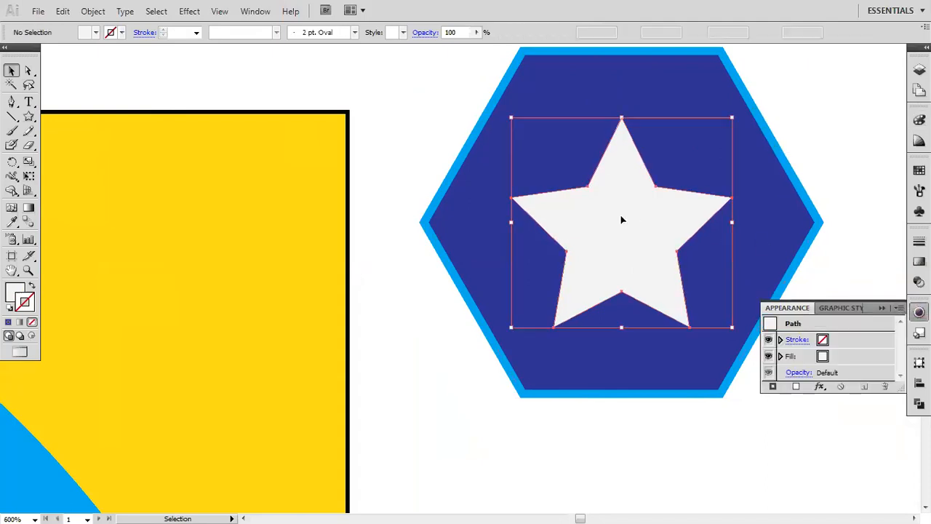
{"action": "left_click", "coordinate": [882, 308]}
{"action": "left_click", "coordinate": [871, 242]}
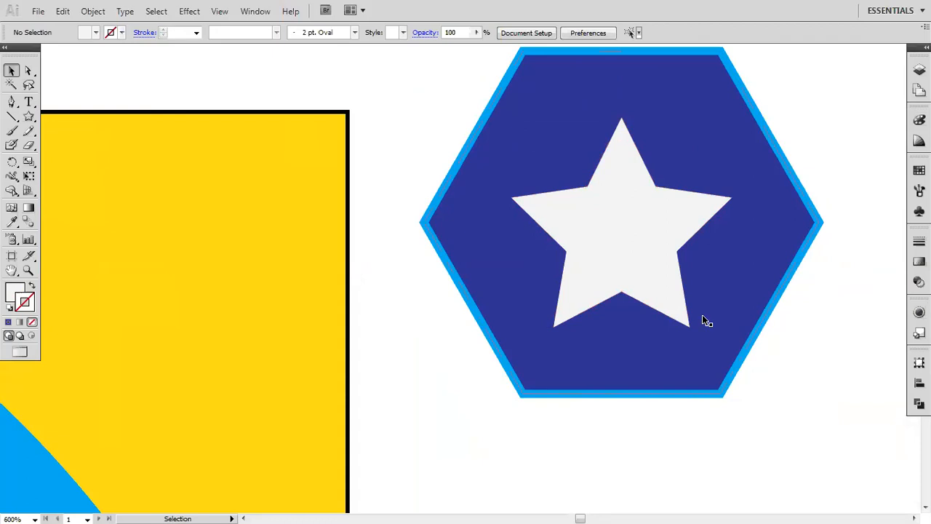
- Try selecting the hexagon and star together, once with a selection marquee and once by adding the star to the hexagon
{"action": "scroll", "coordinate": [703, 315], "scroll_direction": "down", "scroll_amount": 2}
{"action": "left_click_drag", "start_coordinate": [810, 144], "coordinate": [542, 386]}
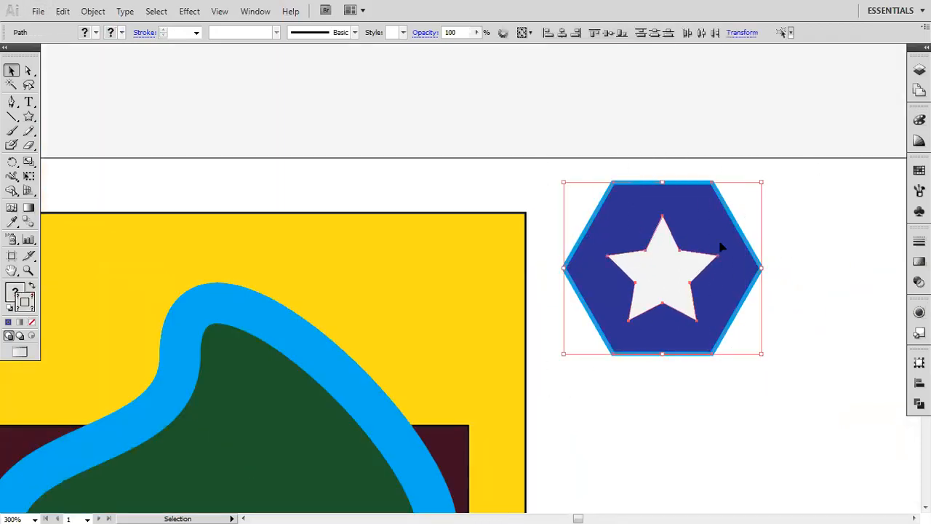
{"action": "left_click_drag", "start_coordinate": [794, 141], "coordinate": [545, 412]}
{"action": "left_click", "coordinate": [775, 368]}
{"action": "left_click", "coordinate": [717, 339]}
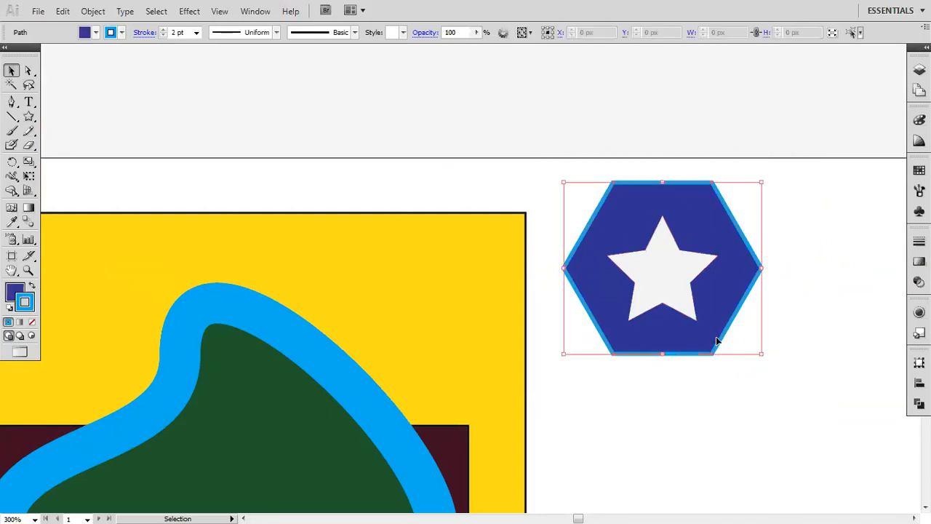
{"action": "left_click", "coordinate": [674, 277], "text": "shift"}
{"action": "left_click", "coordinate": [779, 338]}
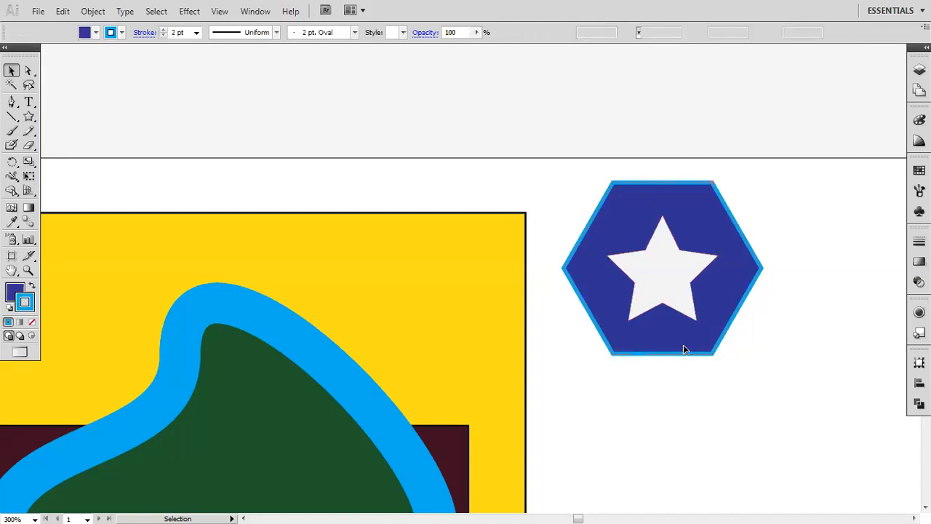
- Select the star and the hexagon together and group them
{"action": "left_click", "coordinate": [684, 345]}
{"action": "left_click", "coordinate": [682, 275]}
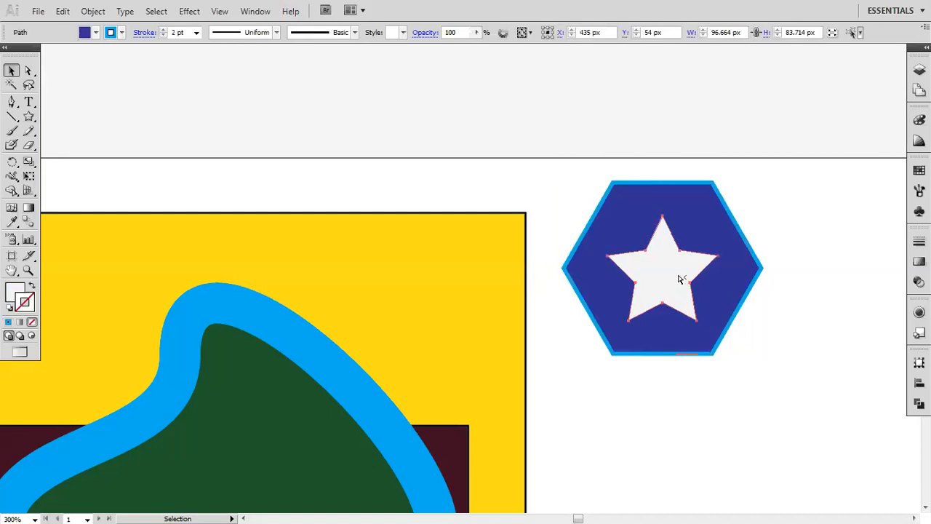
{"action": "left_click", "coordinate": [679, 278]}
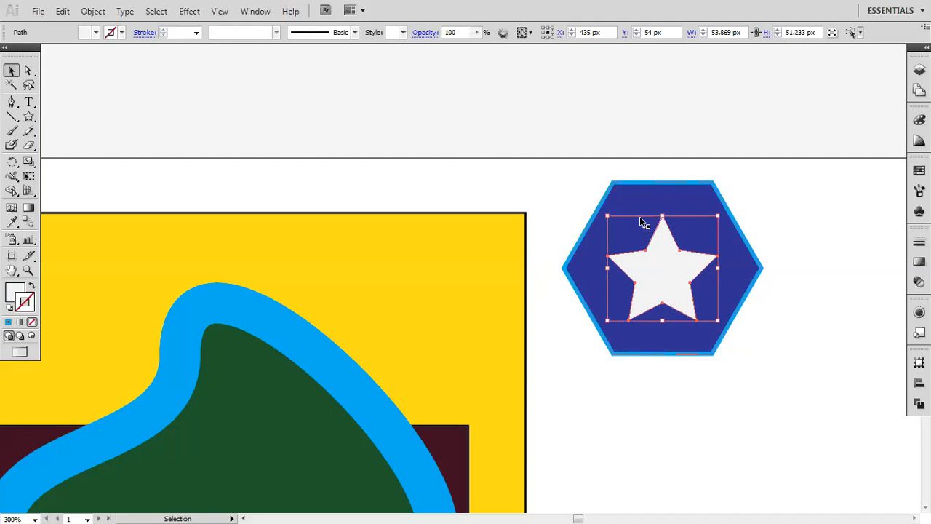
{"action": "left_click", "coordinate": [669, 192], "text": "shift"}
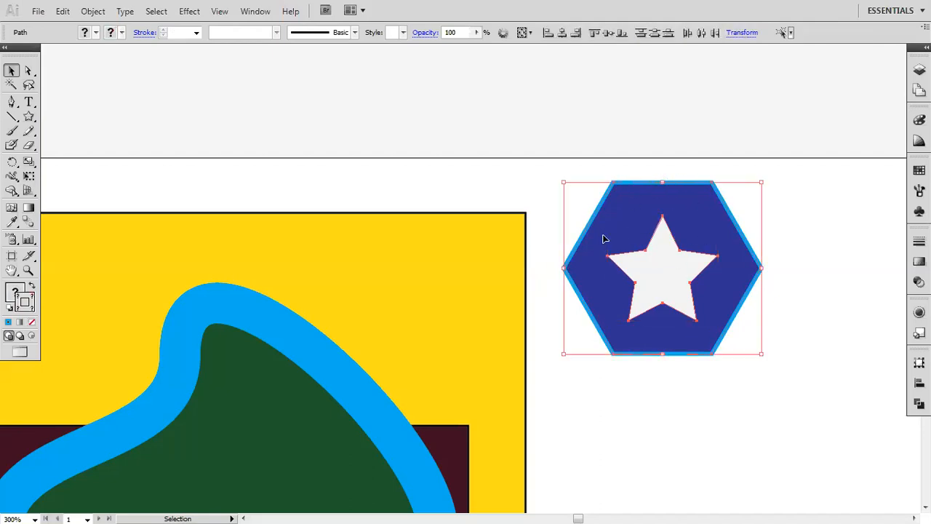
{"action": "right_click", "coordinate": [658, 254]}
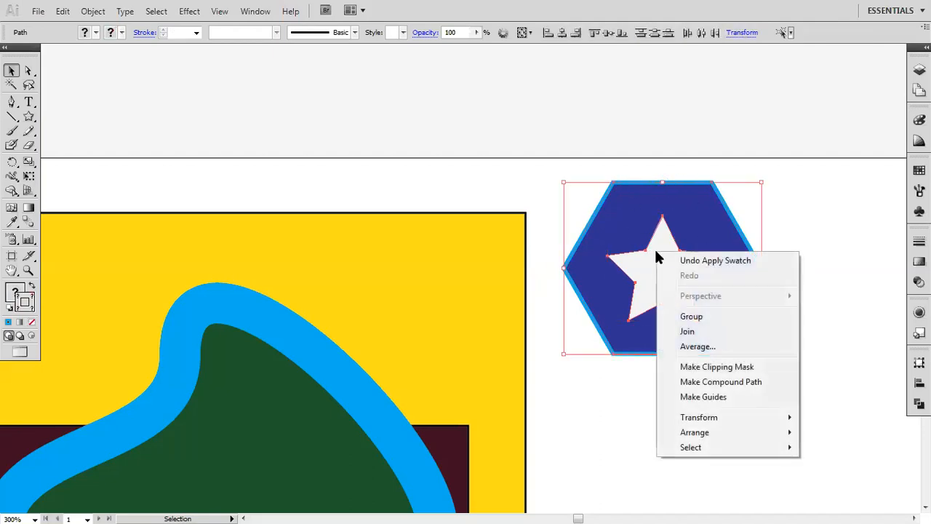
{"action": "left_click", "coordinate": [692, 316]}
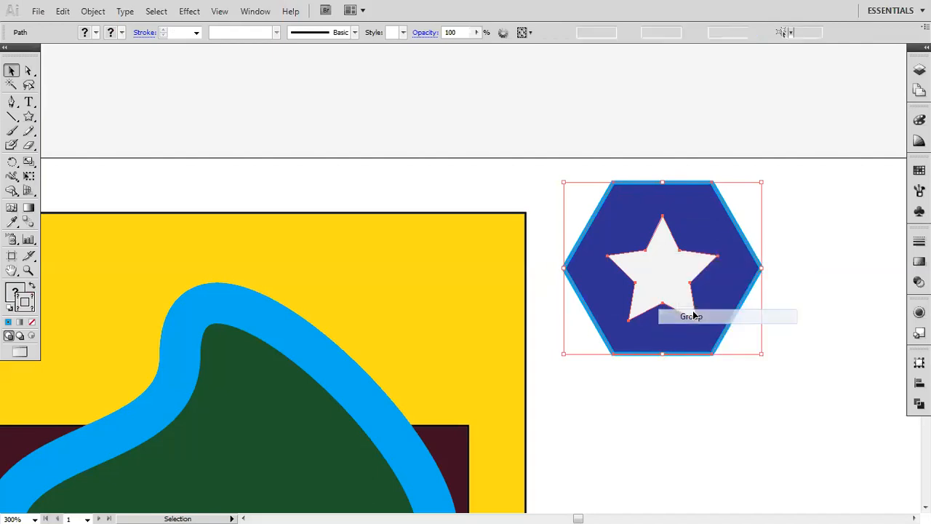
- Move the hexagon-and-star group slightly up and left to about X 421 px, Y 51 px and deselect it
{"action": "left_click", "coordinate": [655, 118]}
{"action": "left_click_drag", "start_coordinate": [668, 267], "coordinate": [644, 284]}
{"action": "scroll", "coordinate": [645, 317], "scroll_direction": "right", "scroll_amount": 2}
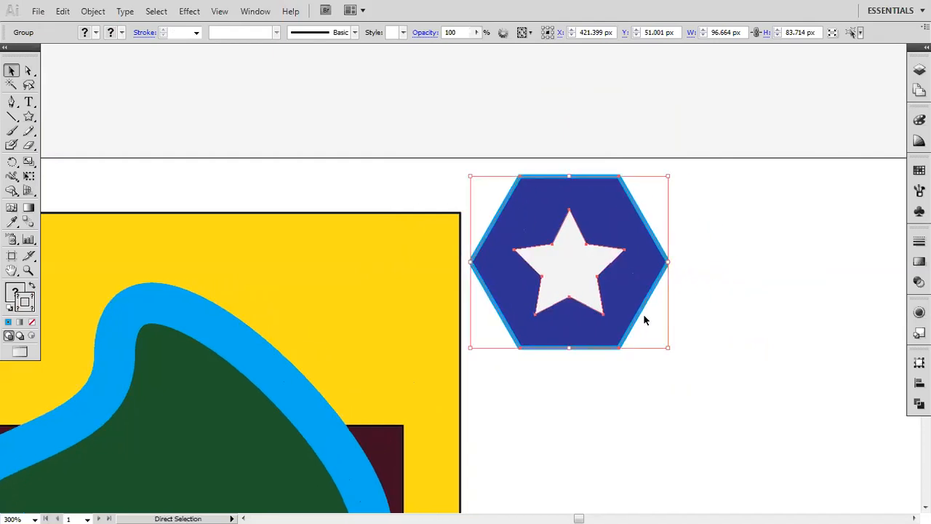
{"action": "key", "text": "ctrl+1"}
{"action": "scroll", "coordinate": [643, 320], "scroll_direction": "down", "scroll_amount": 3}
{"action": "left_click", "coordinate": [624, 232]}
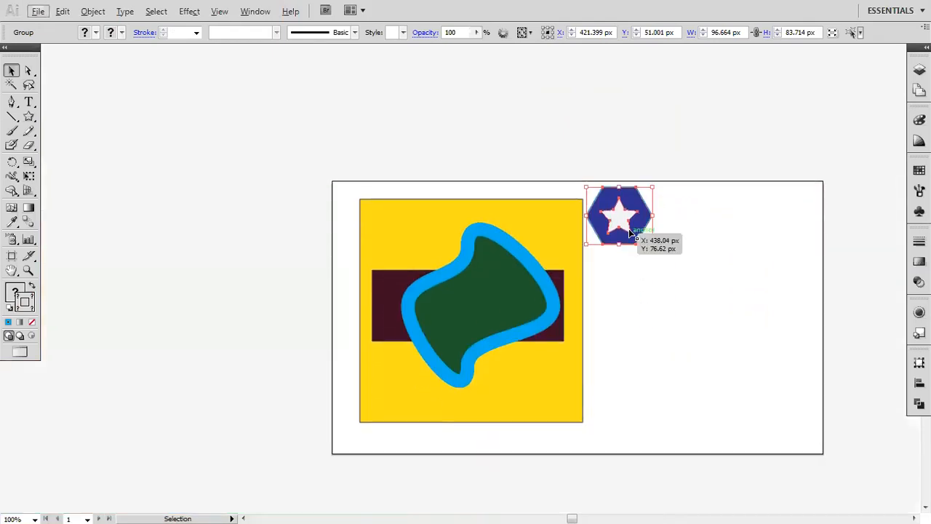
{"action": "left_click", "coordinate": [661, 266]}
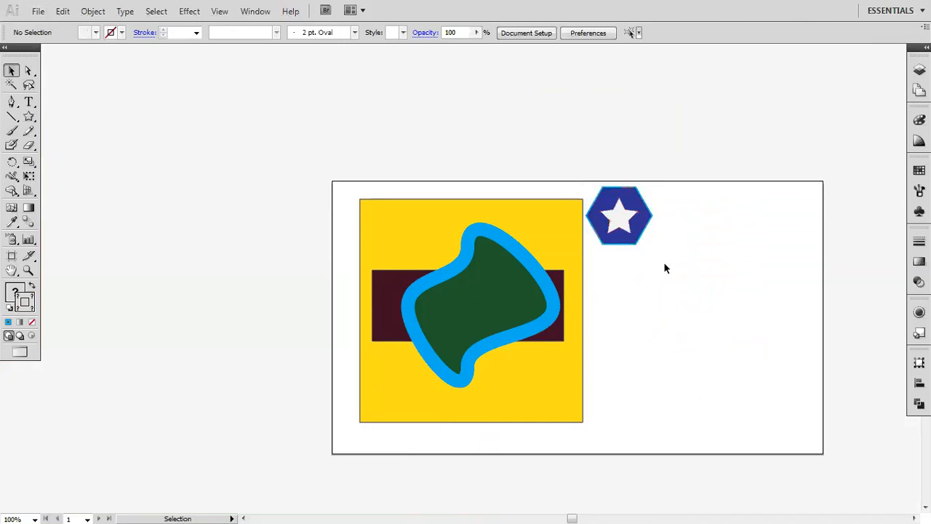
- Try pasting a copy of the hexagon-and-star group and undo the paste
{"action": "left_click", "coordinate": [627, 225]}
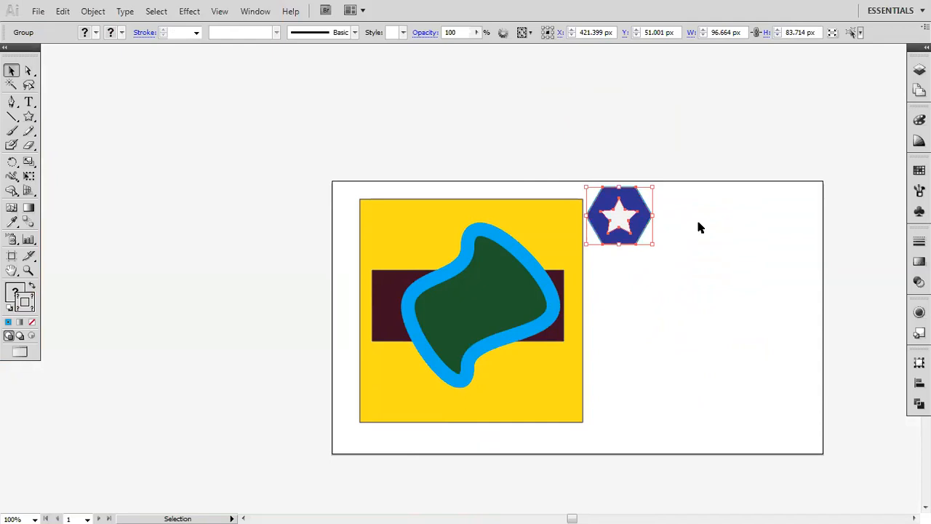
{"action": "left_click", "coordinate": [698, 227]}
{"action": "key", "text": "ctrl+v"}
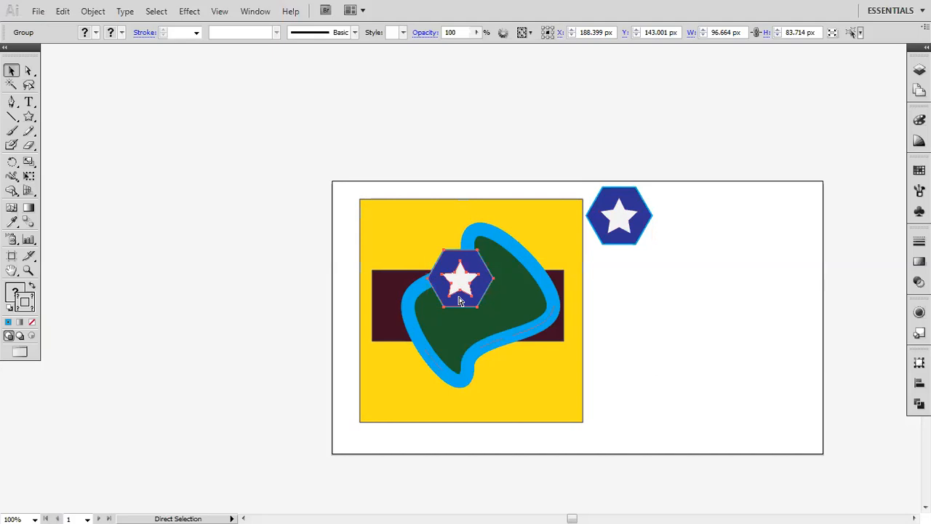
{"action": "key", "text": "ctrl+z"}
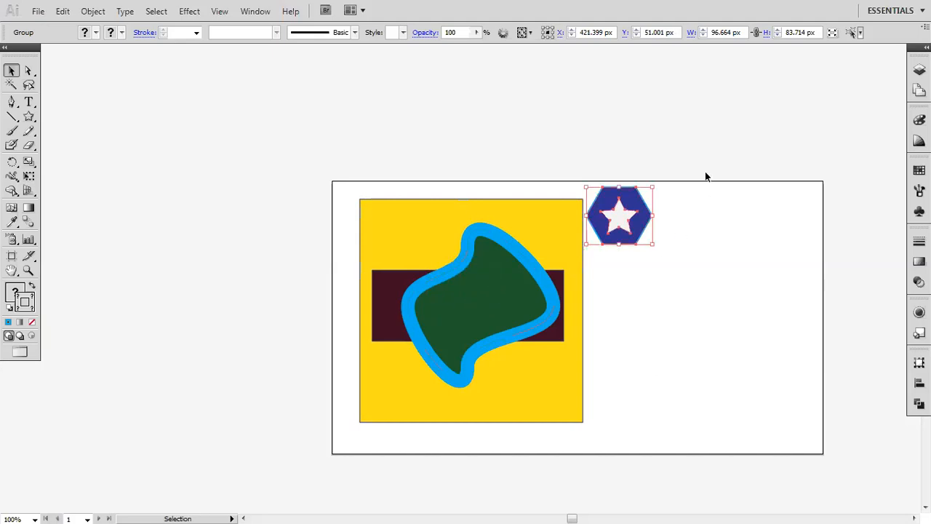
{"action": "left_click", "coordinate": [686, 214]}
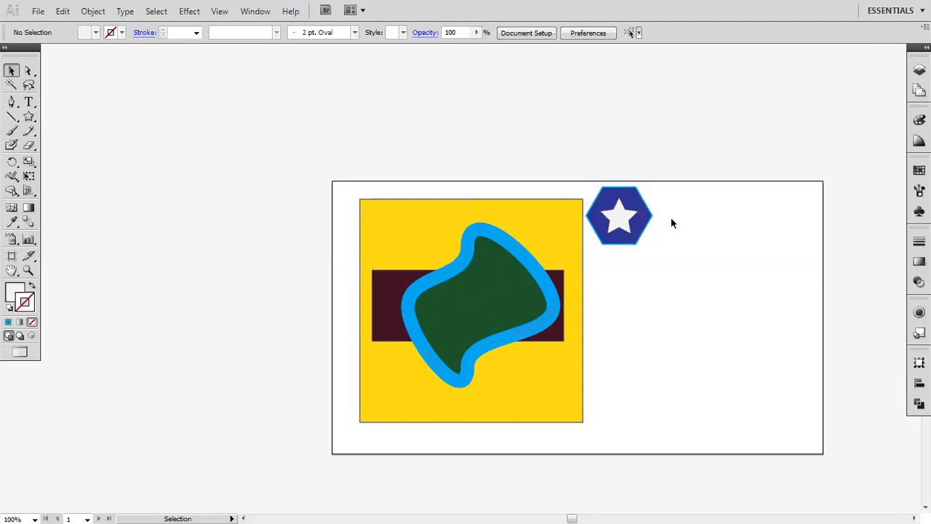
- Try moving the hexagon-and-star group horizontally to the right and undo the move
{"action": "key", "text": "z"}
{"action": "left_click_drag", "start_coordinate": [827, 177], "coordinate": [580, 460]}
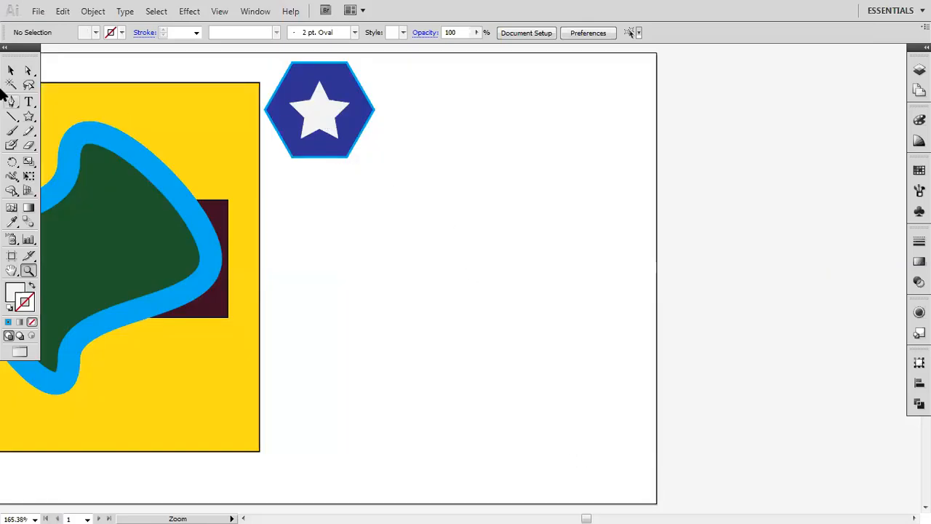
{"action": "left_click", "coordinate": [11, 71]}
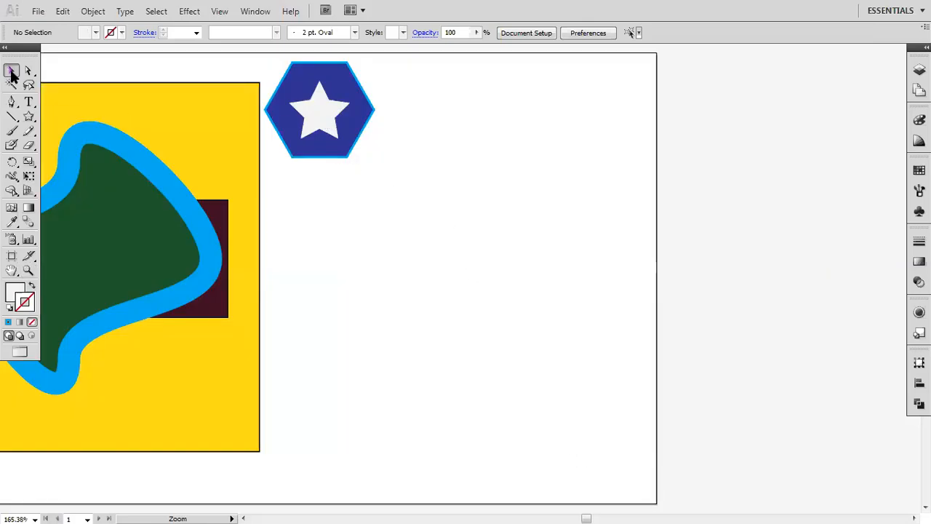
{"action": "left_click", "coordinate": [311, 109]}
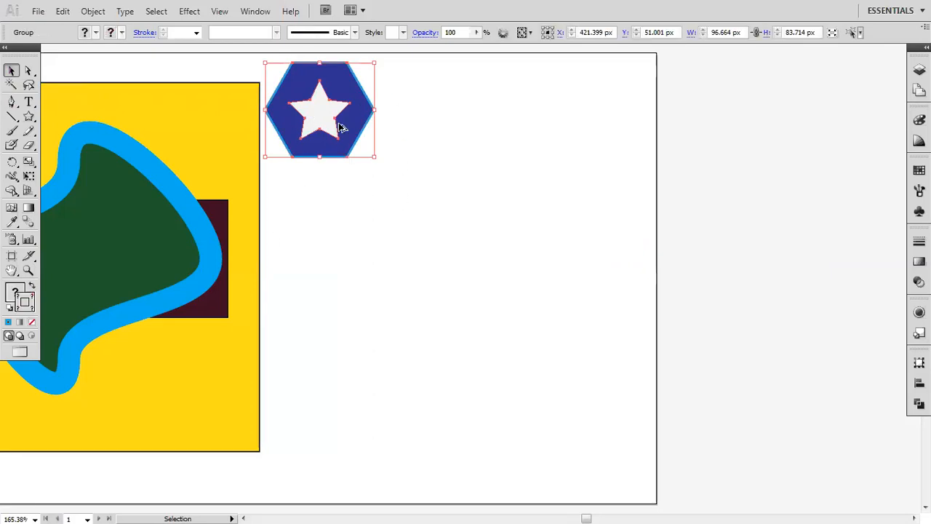
{"action": "left_click_drag", "start_coordinate": [327, 124], "coordinate": [451, 119]}
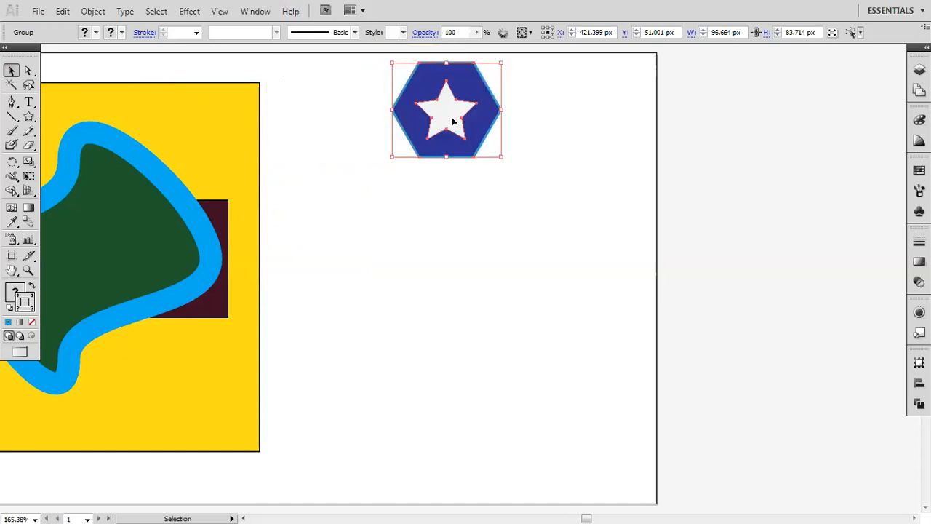
{"action": "key", "text": "ctrl+z"}
- Try duplicating the hexagon-and-star group to the right at about X 536 px and undo the copy
{"action": "left_click_drag", "start_coordinate": [318, 114], "coordinate": [448, 116]}
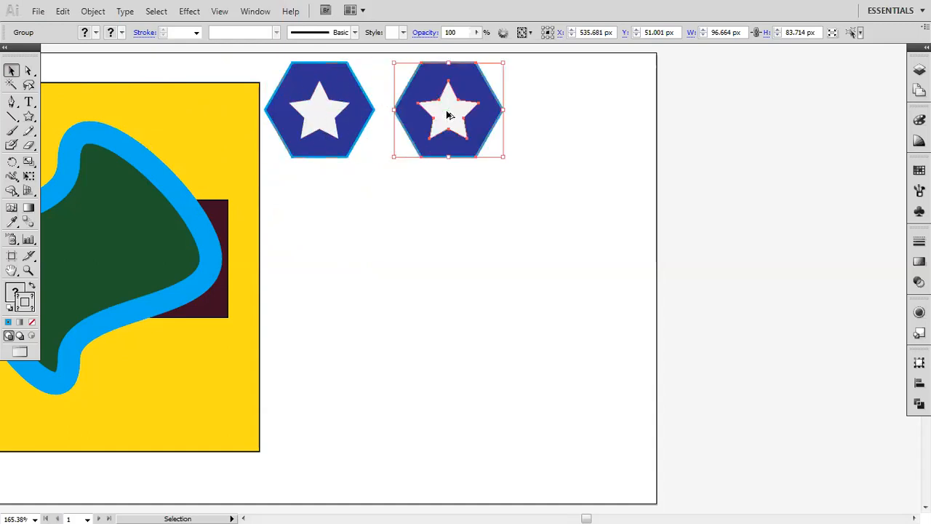
{"action": "left_click", "coordinate": [596, 114]}
{"action": "key", "text": "ctrl+z"}
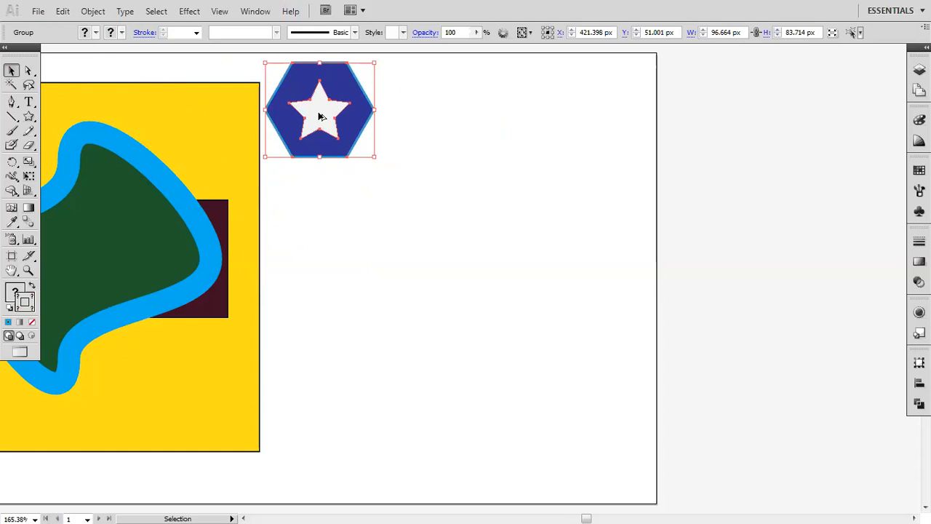
{"action": "key", "text": "alt"}
{"action": "key", "text": "alt"}
{"action": "left_click", "coordinate": [320, 115], "text": "shift"}
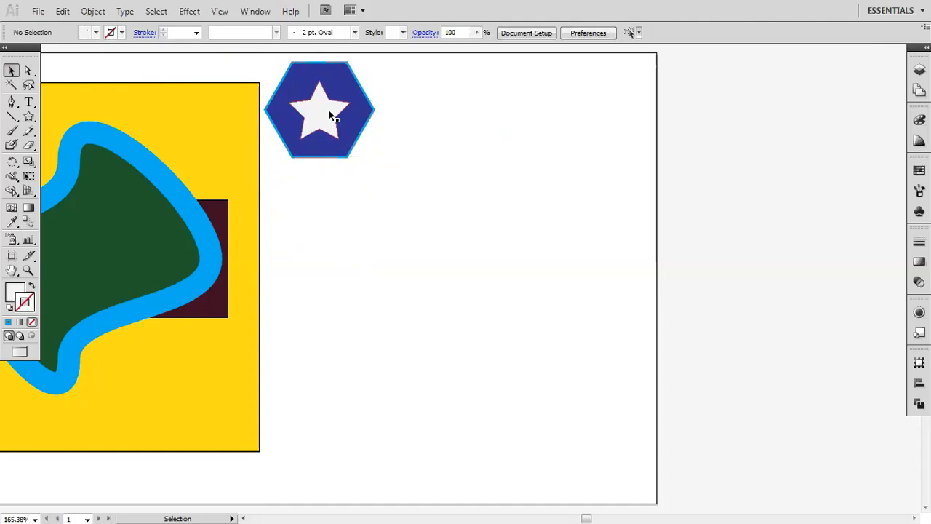
- Duplicate the hexagon-and-star group horizontally, about 112 px to the right of the original
{"action": "left_click", "coordinate": [333, 117]}
{"action": "left_click_drag", "start_coordinate": [315, 112], "coordinate": [432, 114]}
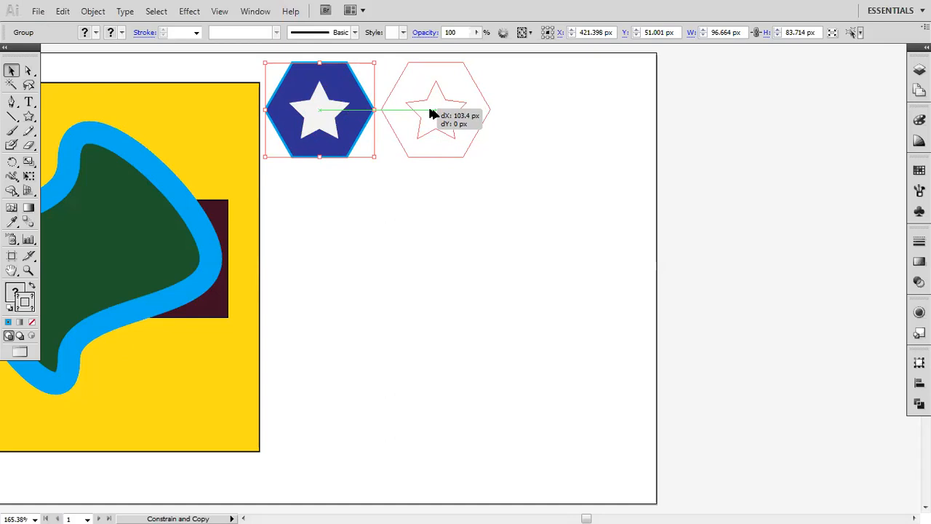
{"action": "left_click_drag", "start_coordinate": [431, 114], "coordinate": [440, 148]}
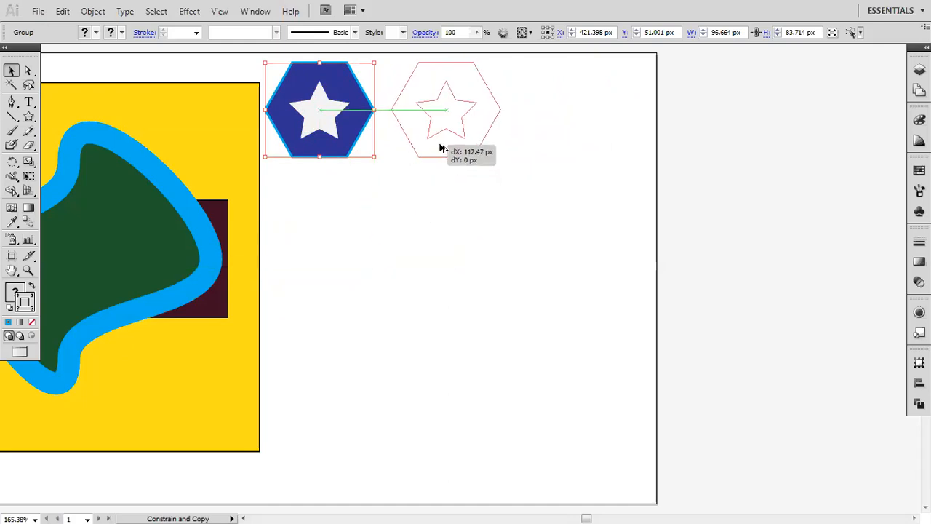
{"action": "left_click_drag", "start_coordinate": [439, 148], "coordinate": [440, 147]}
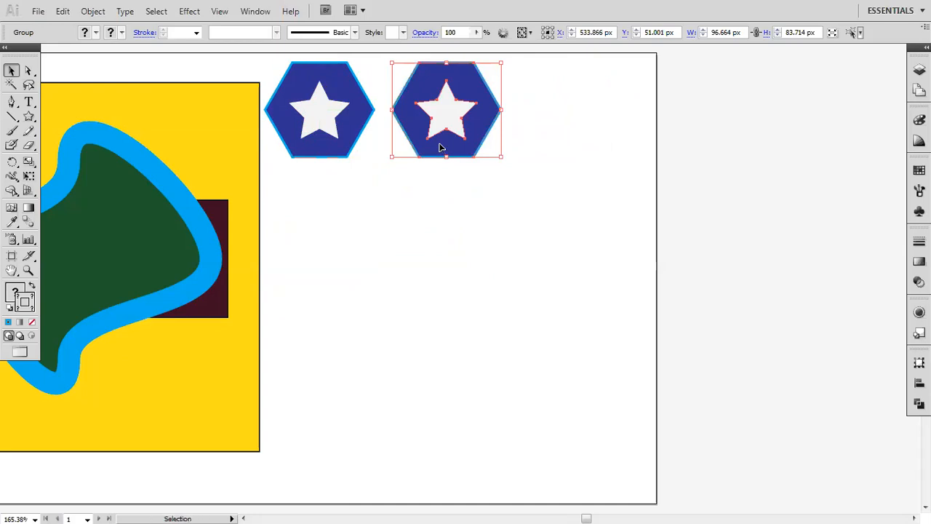
{"action": "left_click", "coordinate": [528, 205]}
- Duplicate the pair of hexagon badges directly below, and duplicate all four again to build two columns of four
{"action": "left_click_drag", "start_coordinate": [528, 204], "coordinate": [308, 93]}
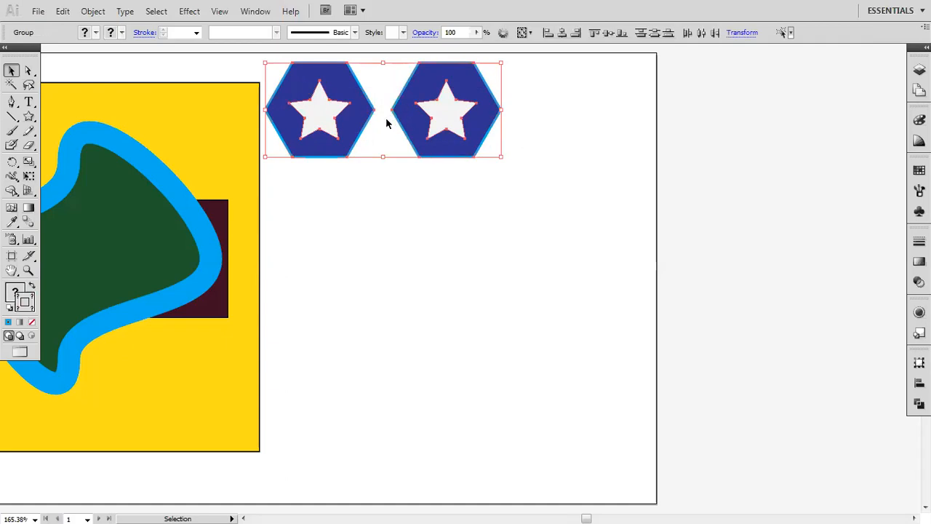
{"action": "left_click_drag", "start_coordinate": [359, 116], "coordinate": [367, 218]}
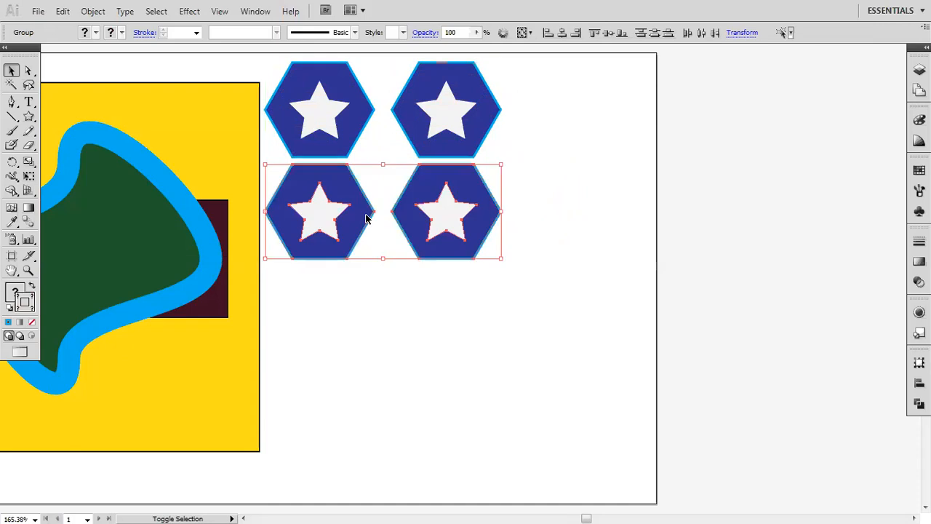
{"action": "left_click_drag", "start_coordinate": [537, 284], "coordinate": [299, 96]}
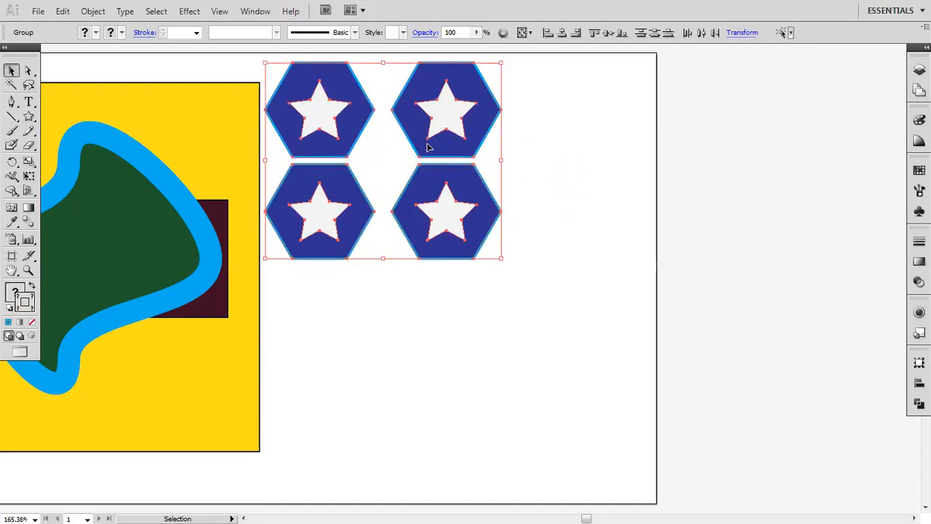
{"action": "left_click_drag", "start_coordinate": [414, 133], "coordinate": [435, 337]}
{"action": "left_click", "coordinate": [553, 172]}
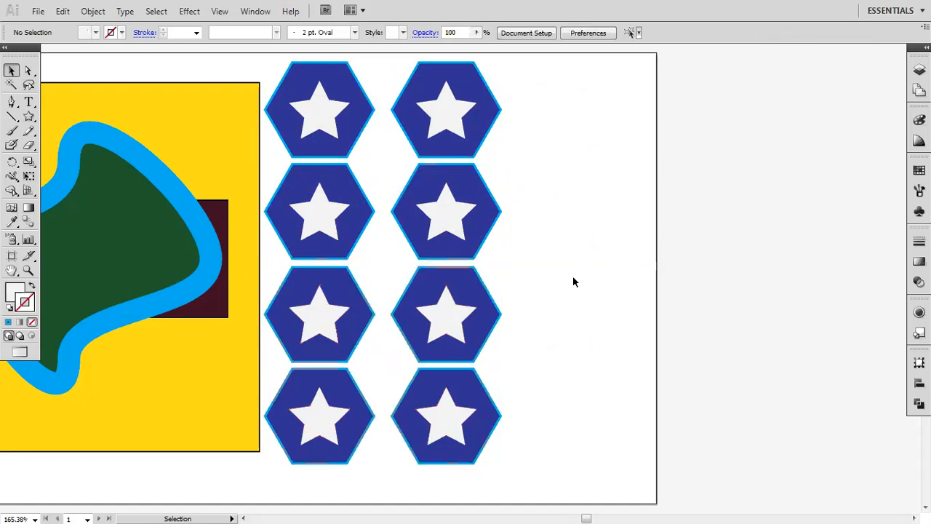
- Shift the right column's four hexagon badges down and left so they nest against the left column in a honeycomb arrangement
{"action": "left_click", "coordinate": [368, 115]}
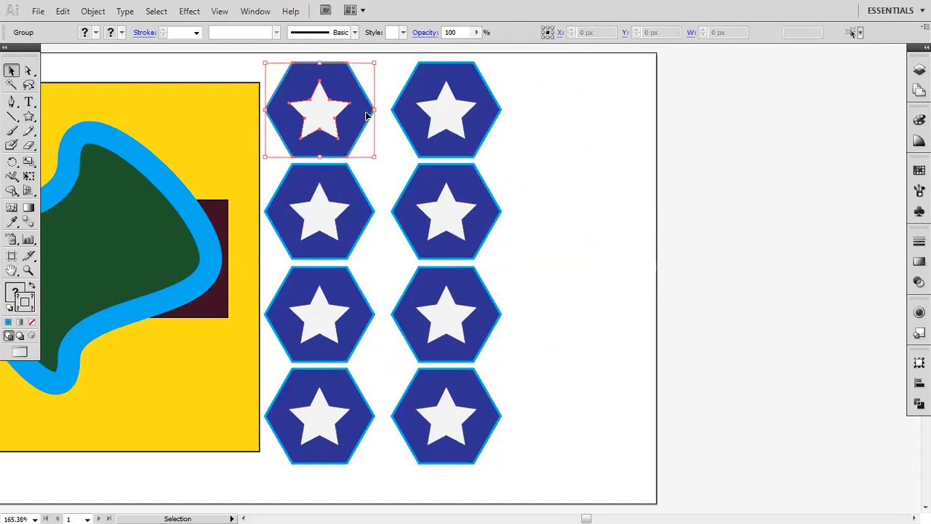
{"action": "left_click", "coordinate": [476, 91]}
{"action": "left_click", "coordinate": [468, 211], "text": "shift"}
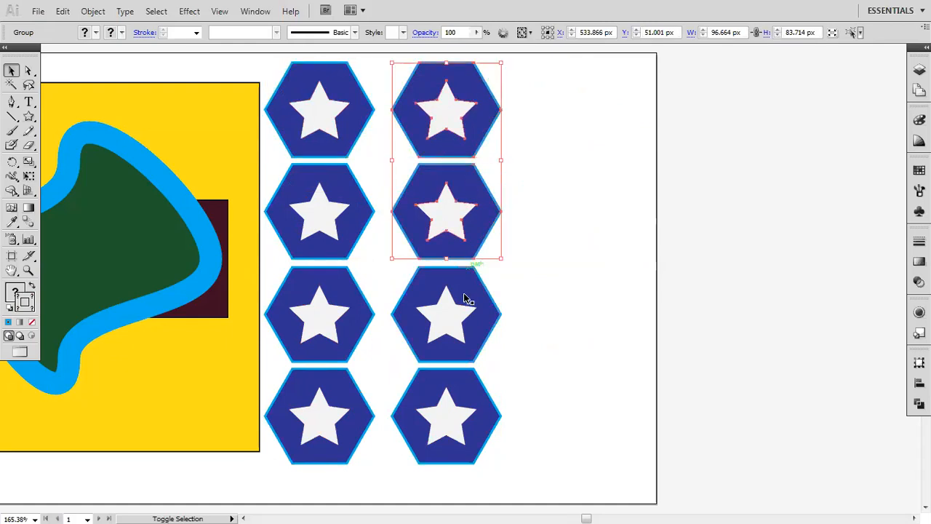
{"action": "left_click", "coordinate": [468, 306], "text": "shift"}
{"action": "left_click", "coordinate": [468, 395], "text": "shift"}
{"action": "left_click_drag", "start_coordinate": [453, 126], "coordinate": [415, 181]}
{"action": "left_click", "coordinate": [535, 190]}
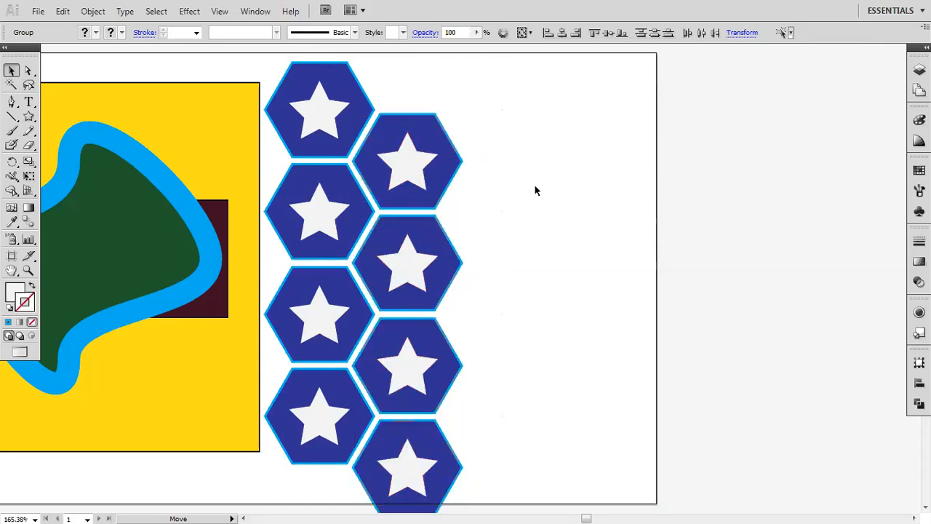
- Ungroup the top badge in the first column and fill its star with the yellow swatch
{"action": "left_click", "coordinate": [318, 116]}
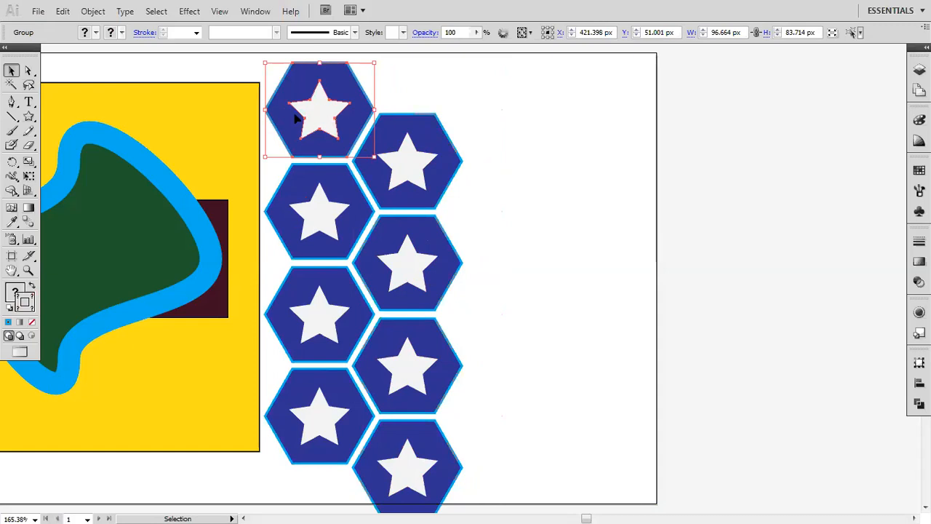
{"action": "right_click", "coordinate": [323, 115]}
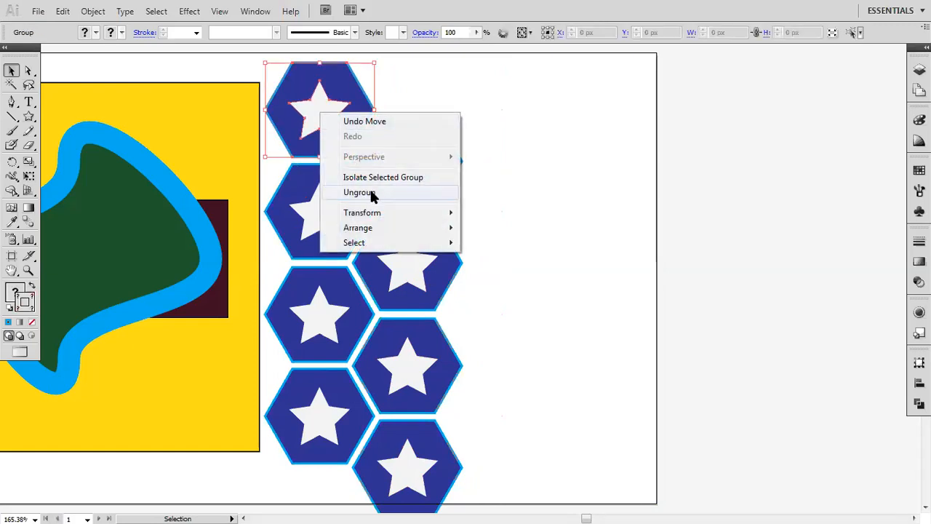
{"action": "left_click", "coordinate": [347, 191]}
{"action": "left_click", "coordinate": [422, 104]}
{"action": "left_click", "coordinate": [327, 112]}
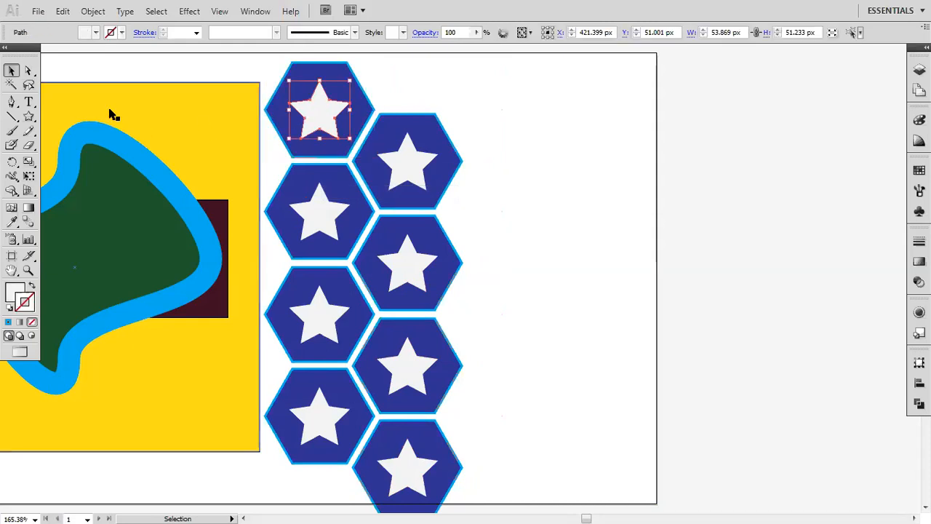
{"action": "left_click", "coordinate": [16, 291]}
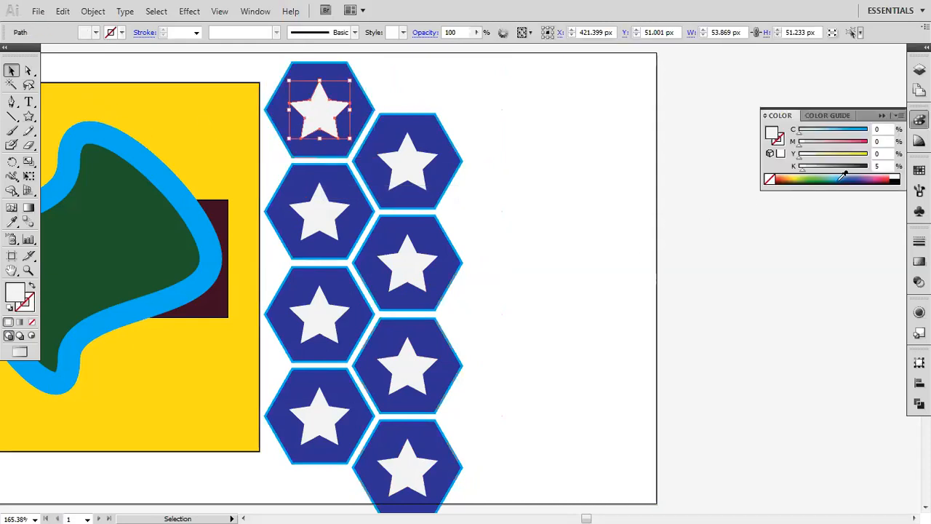
{"action": "left_click", "coordinate": [919, 169]}
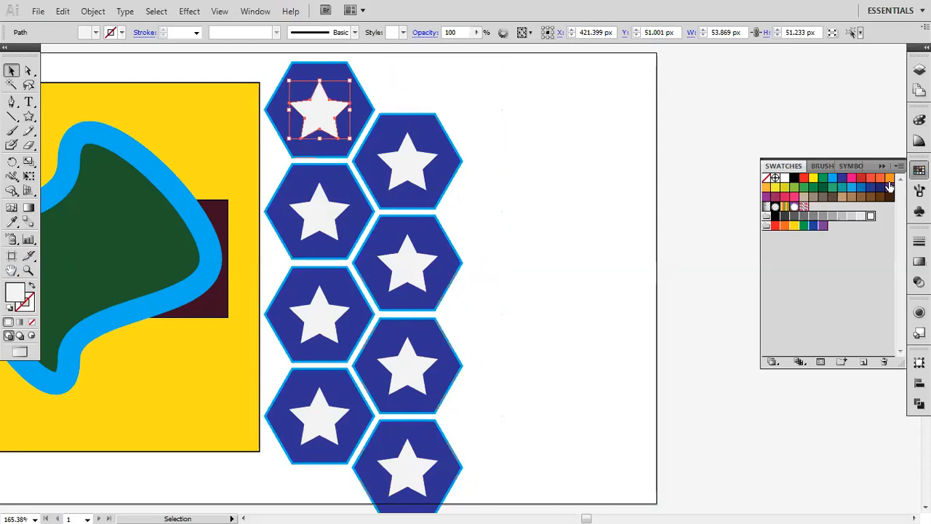
{"action": "left_click", "coordinate": [813, 179]}
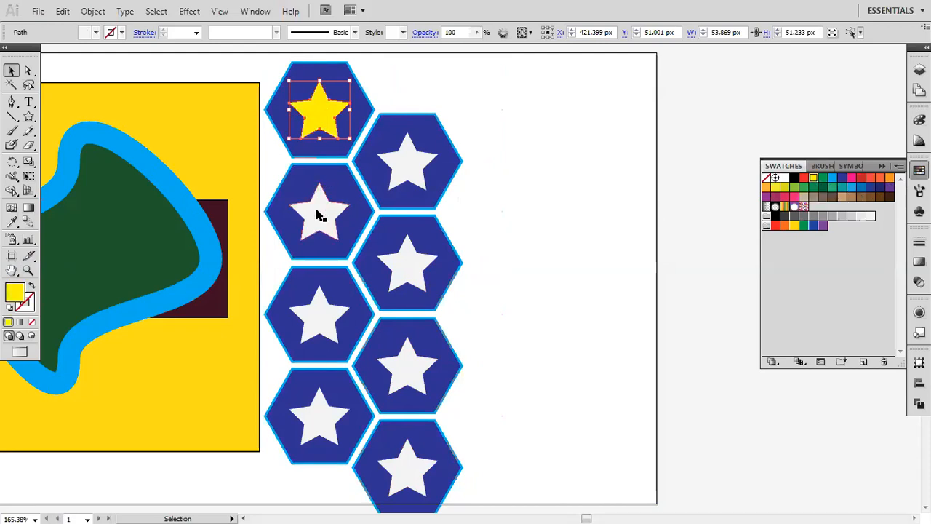
- Ungroup the second badge in the first column and fill its star with the red swatch
{"action": "right_click", "coordinate": [317, 211]}
{"action": "left_click", "coordinate": [358, 290]}
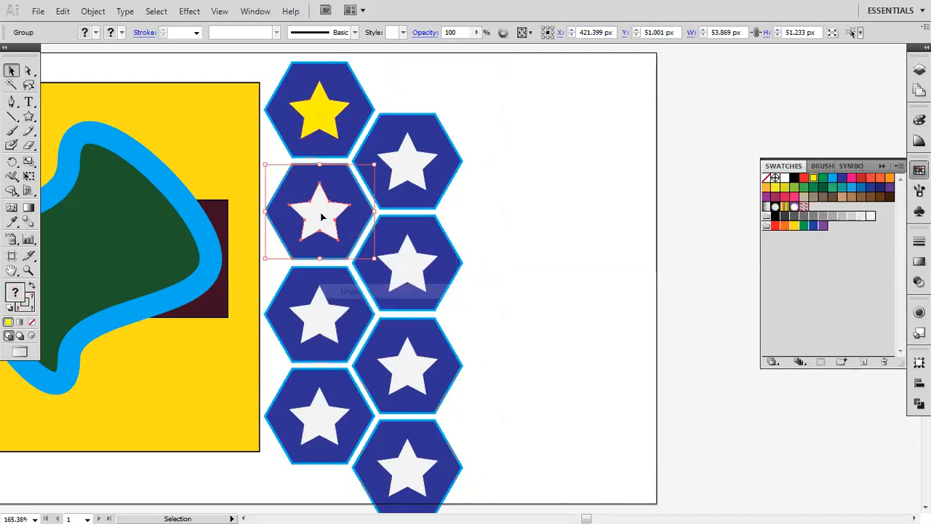
{"action": "left_click", "coordinate": [483, 197]}
{"action": "left_click", "coordinate": [331, 211]}
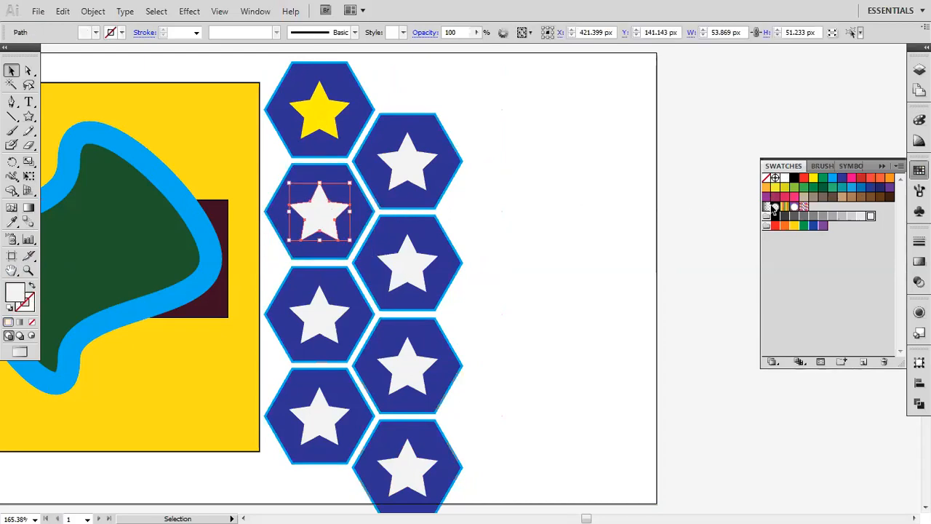
{"action": "left_click", "coordinate": [805, 179]}
{"action": "left_click", "coordinate": [582, 241]}
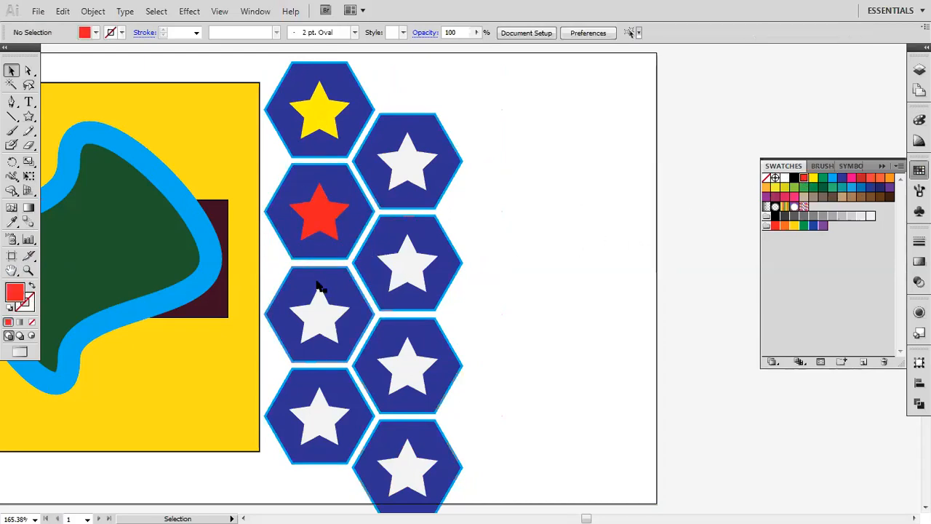
- Ungroup the third badge in the first column and fill its star with a green swatch
{"action": "right_click", "coordinate": [300, 318]}
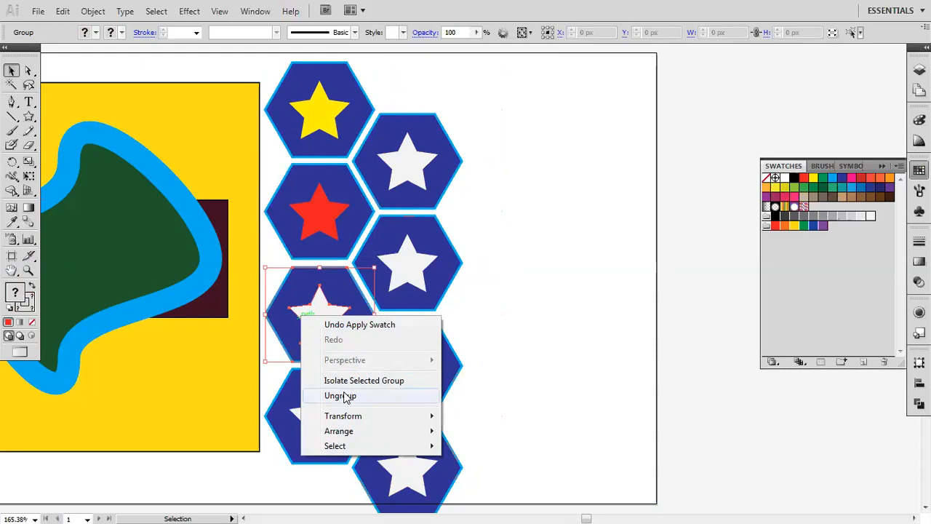
{"action": "left_click", "coordinate": [341, 396]}
{"action": "left_click", "coordinate": [446, 312]}
{"action": "left_click", "coordinate": [328, 326]}
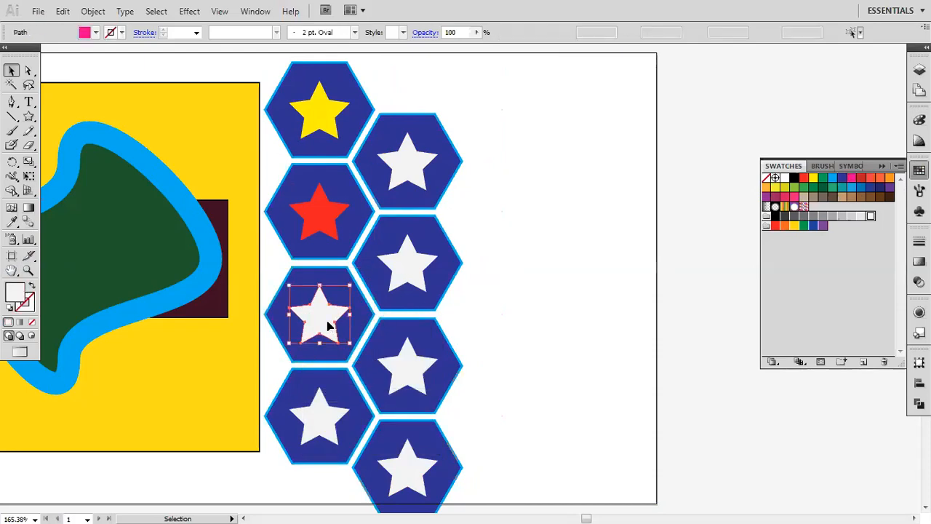
{"action": "left_click", "coordinate": [795, 226]}
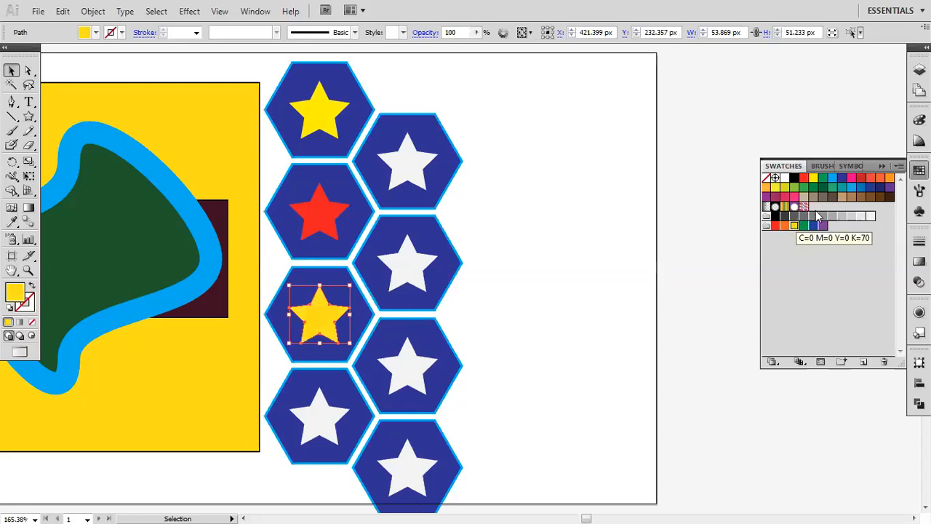
{"action": "left_click", "coordinate": [833, 187]}
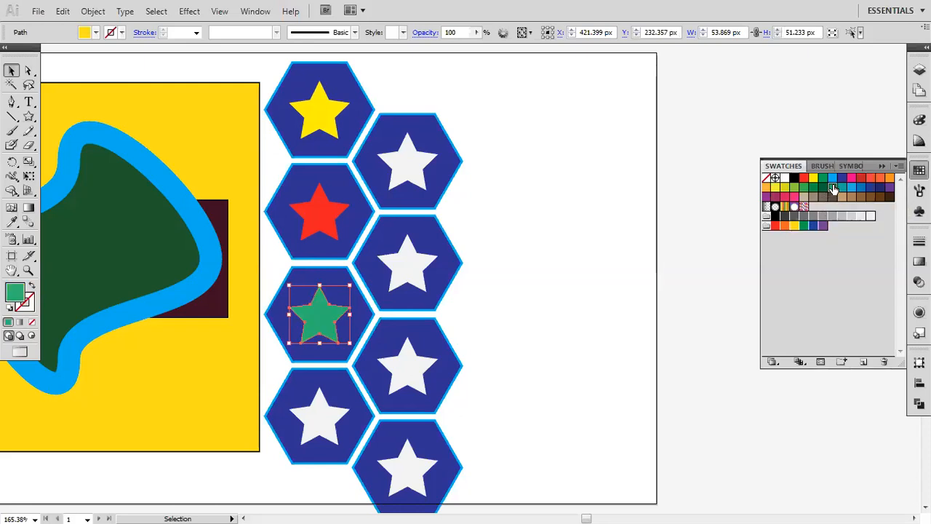
{"action": "left_click", "coordinate": [640, 277]}
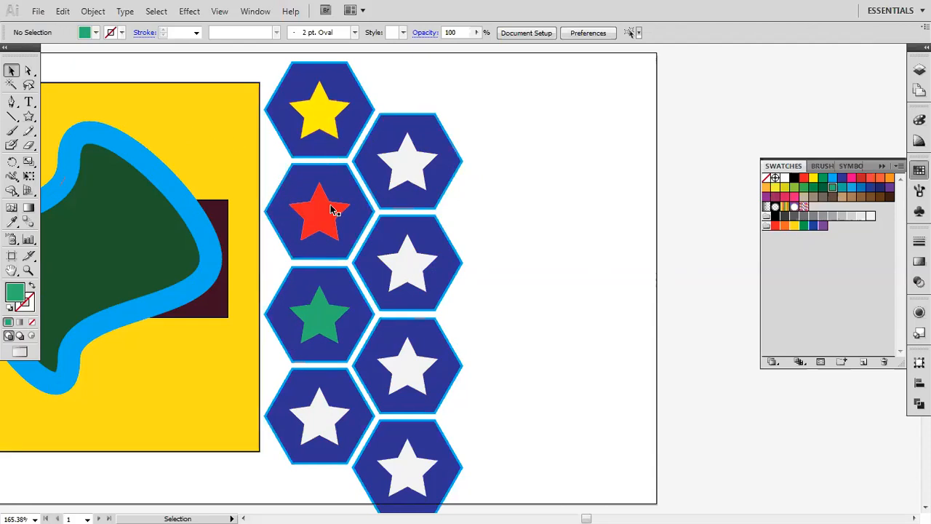
- Try scaling and rotating both columns of hexagons without the loose colored stars selected, and undo the transformations
{"action": "scroll", "coordinate": [331, 210], "scroll_direction": "up", "scroll_amount": 10}
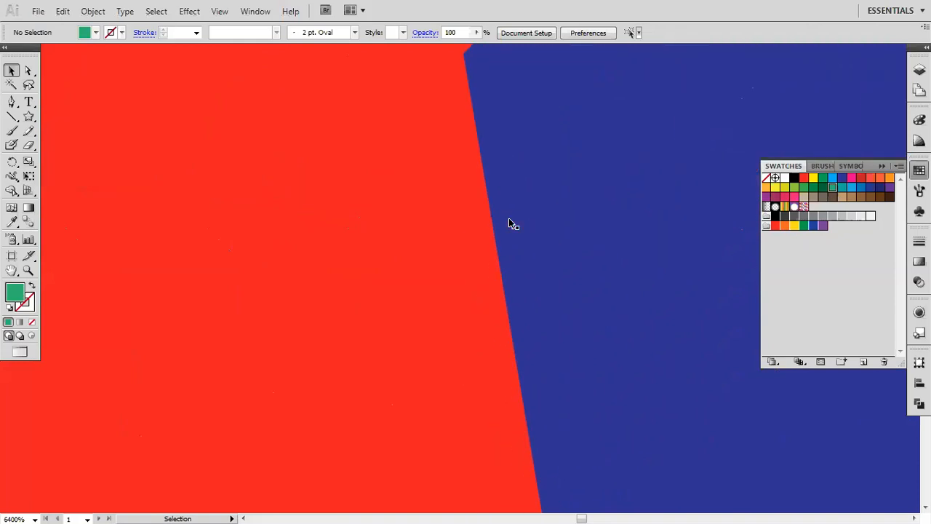
{"action": "scroll", "coordinate": [509, 223], "scroll_direction": "down", "scroll_amount": 8}
{"action": "scroll", "coordinate": [509, 223], "scroll_direction": "down", "scroll_amount": 4}
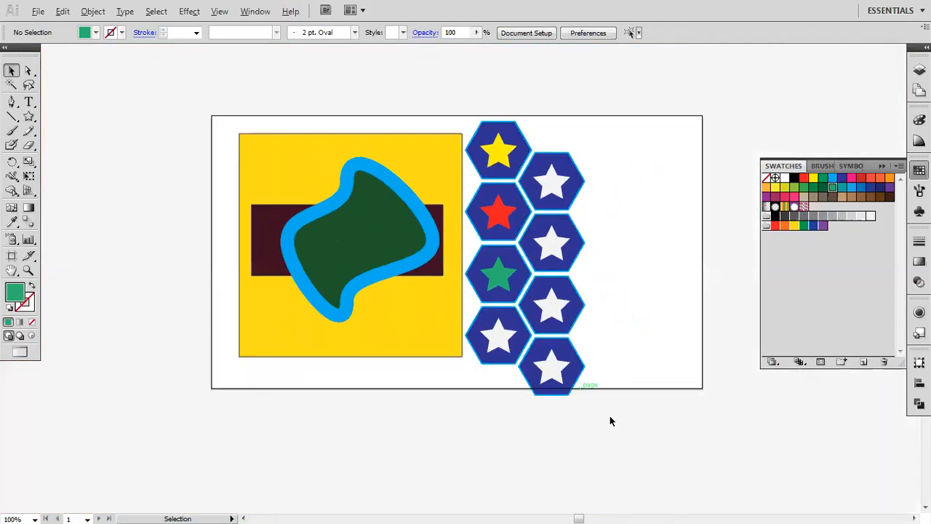
{"action": "left_click_drag", "start_coordinate": [610, 417], "coordinate": [454, 100]}
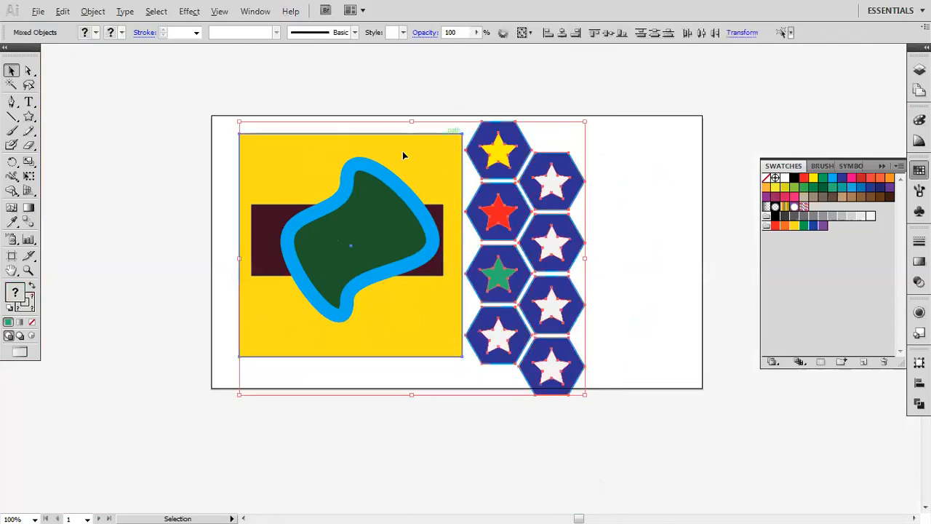
{"action": "left_click_drag", "start_coordinate": [608, 437], "coordinate": [529, 96]}
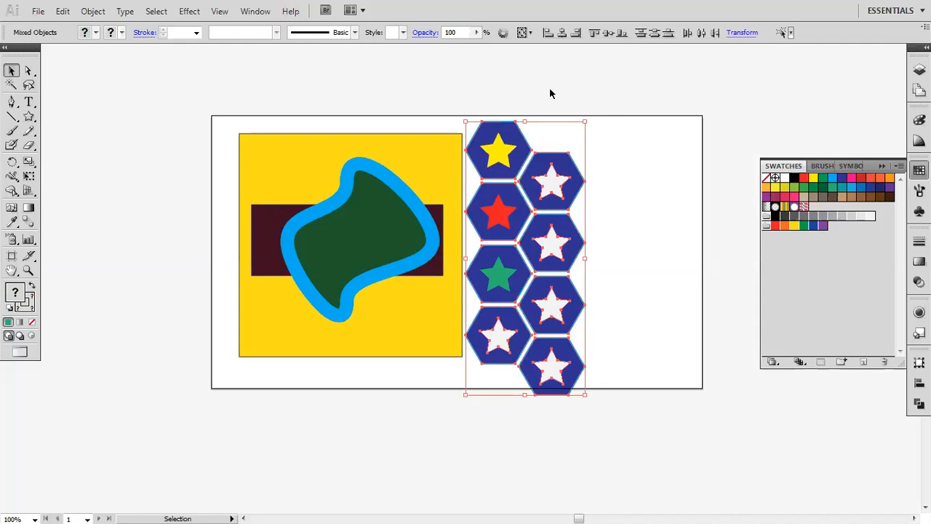
{"action": "left_click", "coordinate": [598, 331]}
{"action": "left_click_drag", "start_coordinate": [596, 412], "coordinate": [583, 155]}
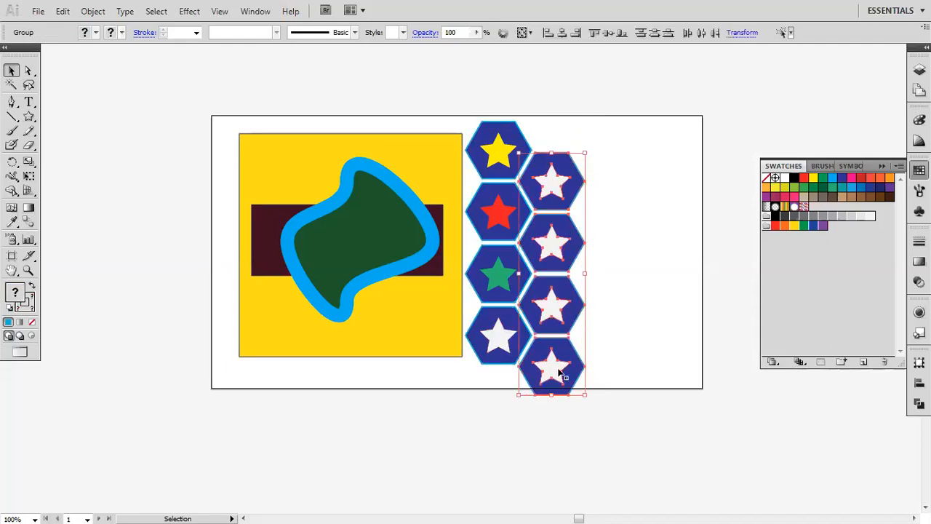
{"action": "left_click_drag", "start_coordinate": [623, 425], "coordinate": [531, 150]}
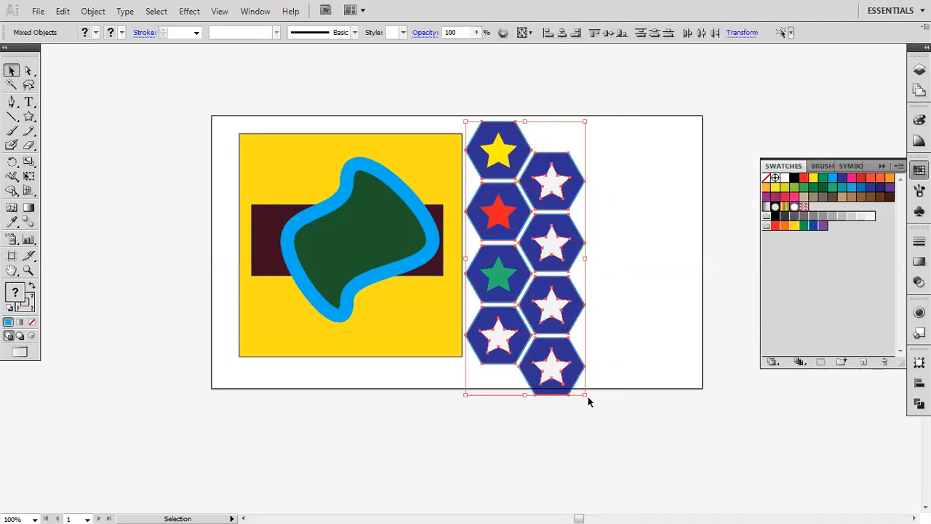
{"action": "left_click_drag", "start_coordinate": [586, 395], "coordinate": [405, 330]}
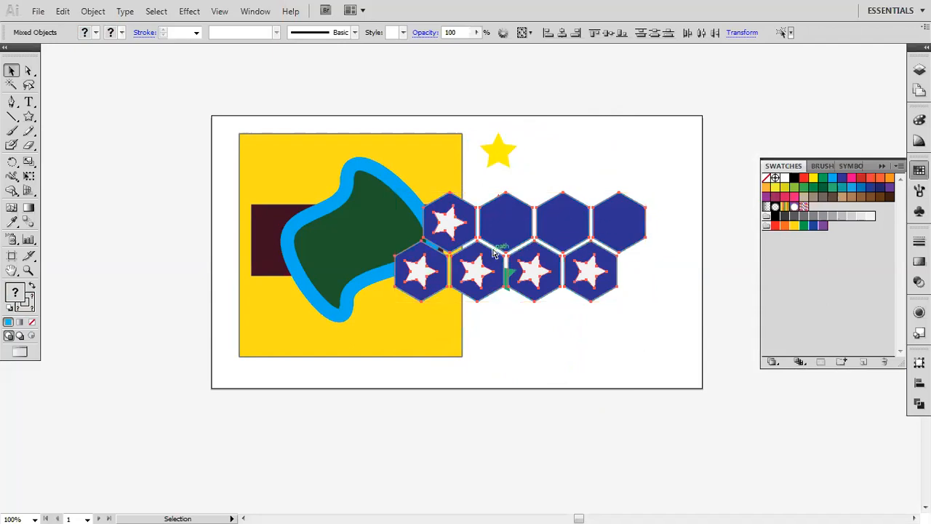
{"action": "key", "text": "ctrl+z"}
{"action": "left_click", "coordinate": [599, 127]}
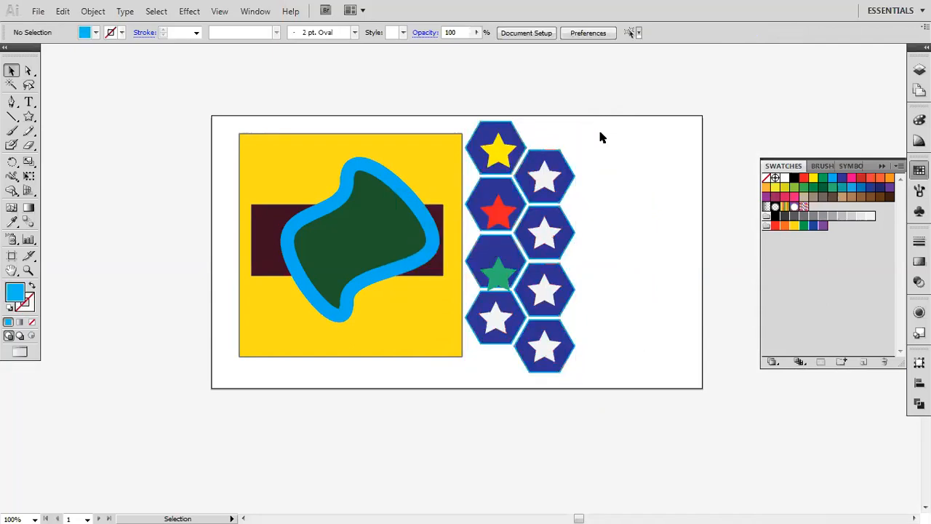
{"action": "key", "text": "ctrl+shift+z"}
- Select all eight hexagon badges with their colored stars, excluding the yellow rectangle, and group them
{"action": "left_click_drag", "start_coordinate": [601, 93], "coordinate": [557, 398]}
{"action": "left_click_drag", "start_coordinate": [613, 71], "coordinate": [460, 473]}
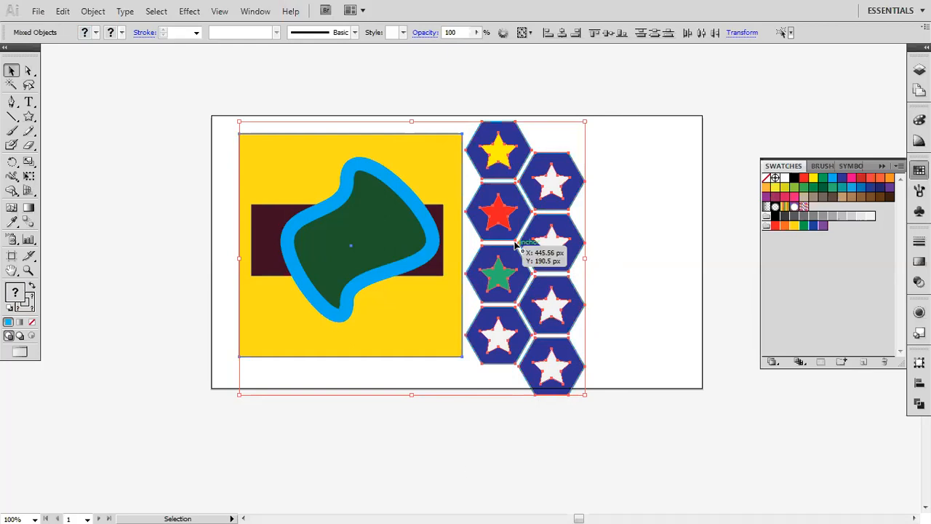
{"action": "left_click", "coordinate": [610, 117]}
{"action": "left_click_drag", "start_coordinate": [610, 94], "coordinate": [476, 468]}
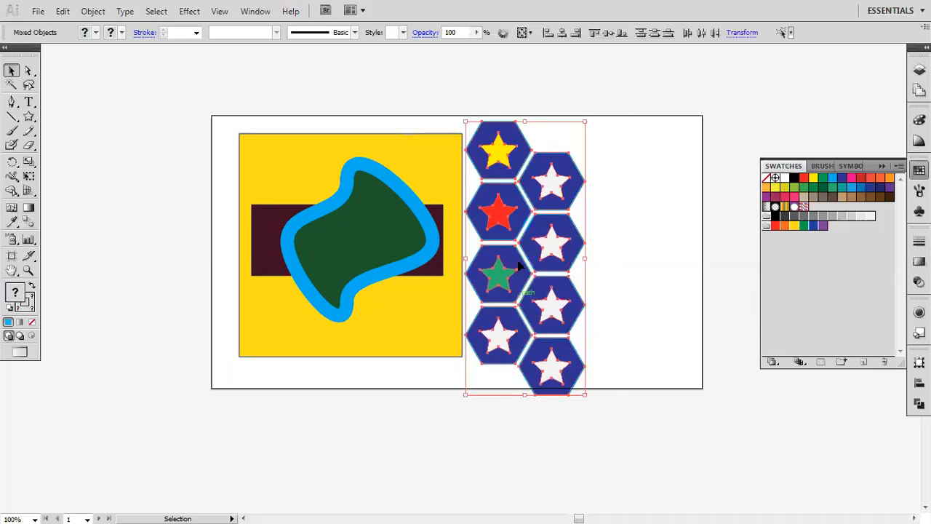
{"action": "right_click", "coordinate": [500, 155]}
{"action": "left_click", "coordinate": [532, 220]}
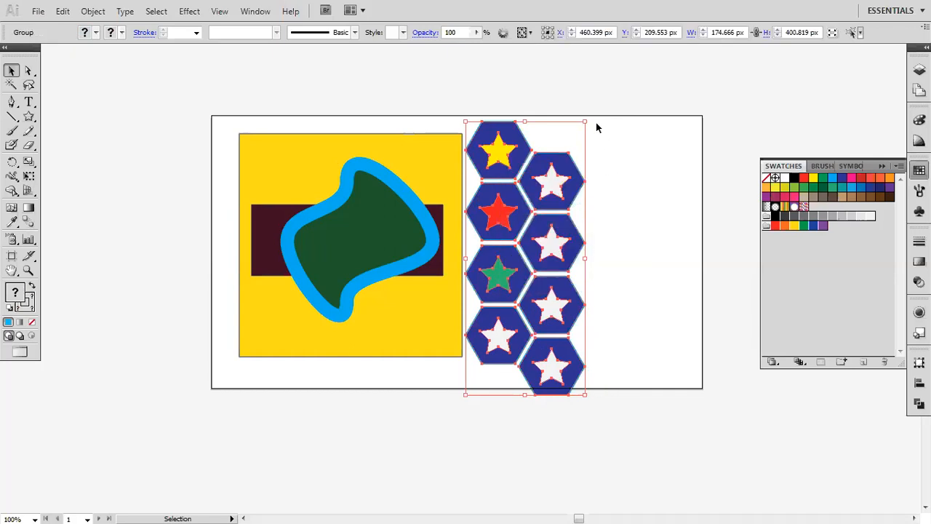
- Rotate the badge group 90 degrees clockwise and move it to about X 509 px, Y 96 px
{"action": "left_click_drag", "start_coordinate": [591, 118], "coordinate": [678, 287]}
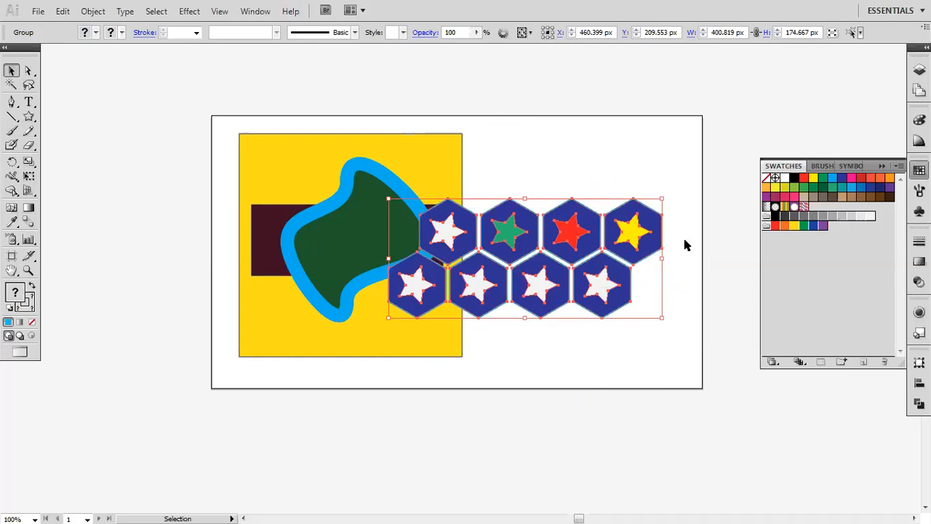
{"action": "left_click", "coordinate": [707, 206]}
{"action": "left_click", "coordinate": [588, 247]}
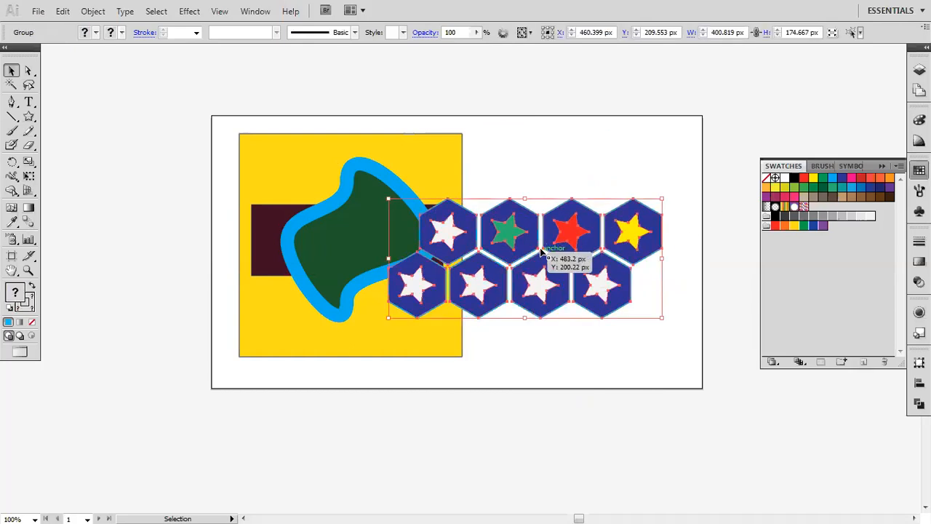
{"action": "left_click_drag", "start_coordinate": [550, 247], "coordinate": [584, 168]}
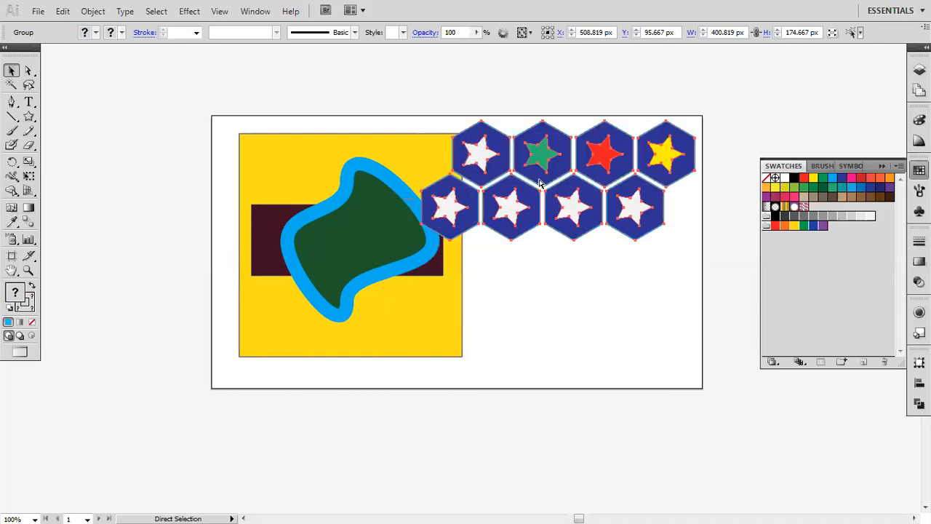
- Duplicate the rotated badge group about 153 px straight down to form four staggered rows of hexagons
{"action": "key", "text": "v"}
{"action": "left_click_drag", "start_coordinate": [540, 177], "coordinate": [540, 286]}
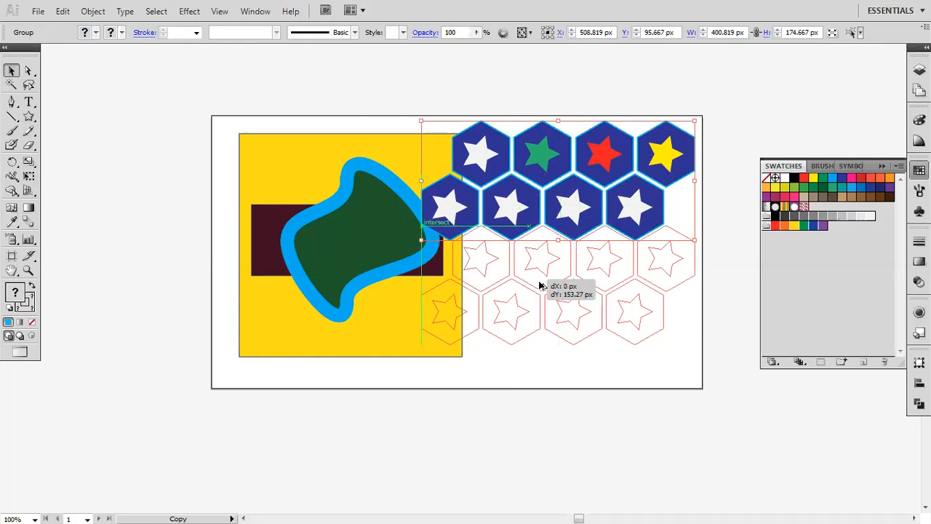
{"action": "left_click_drag", "start_coordinate": [540, 285], "coordinate": [540, 285]}
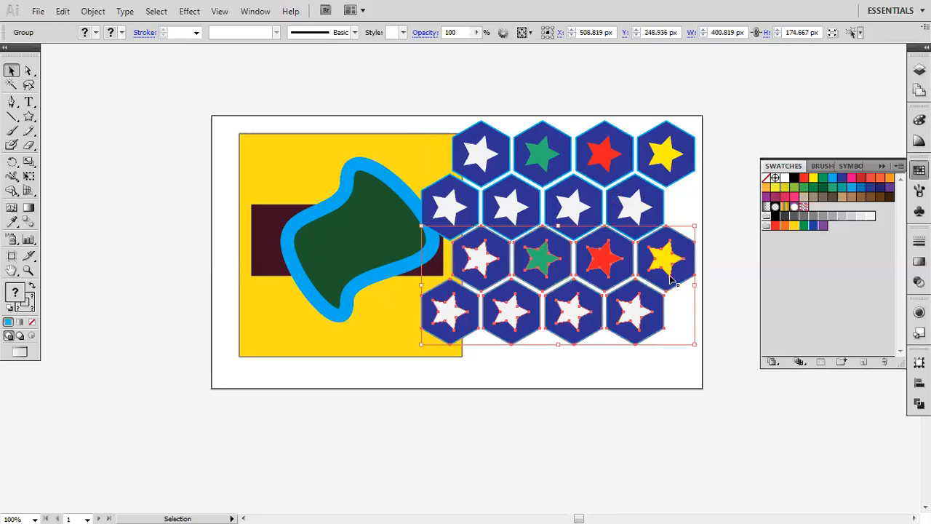
{"action": "left_click", "coordinate": [720, 215]}
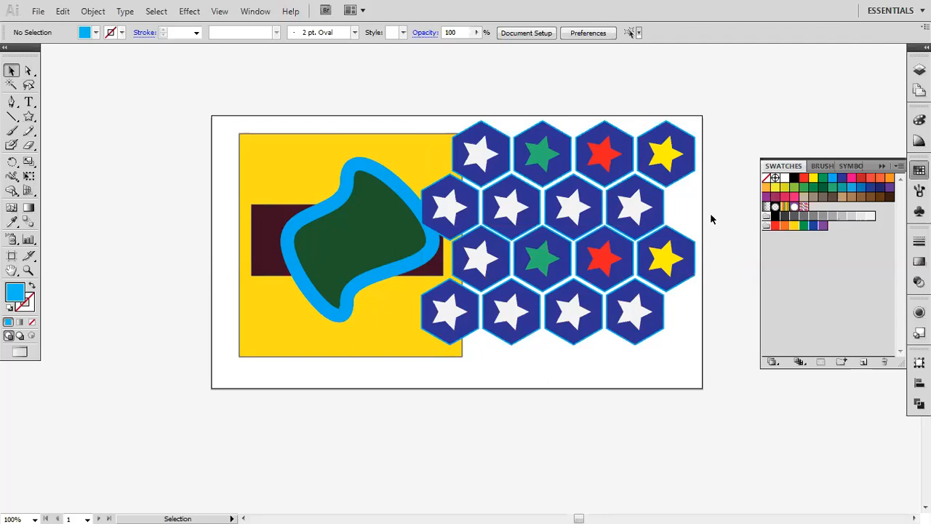
- Place a line of 12 pt sample text "asdfasdf…" across the third row of hexagons
{"action": "scroll", "coordinate": [609, 255], "scroll_direction": "up", "scroll_amount": 3}
{"action": "scroll", "coordinate": [609, 253], "scroll_direction": "up", "scroll_amount": 5}
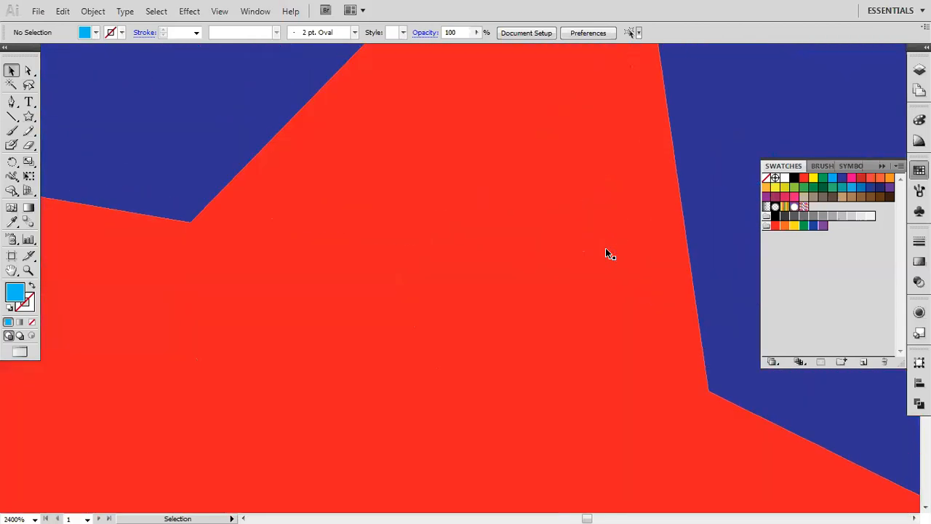
{"action": "scroll", "coordinate": [609, 253], "scroll_direction": "down", "scroll_amount": 4}
{"action": "scroll", "coordinate": [608, 251], "scroll_direction": "down", "scroll_amount": 1}
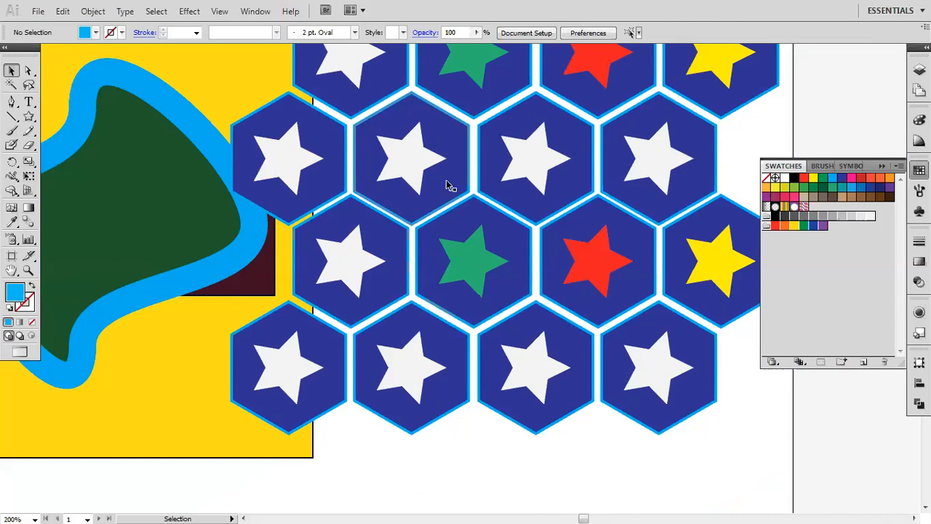
{"action": "left_click", "coordinate": [29, 103]}
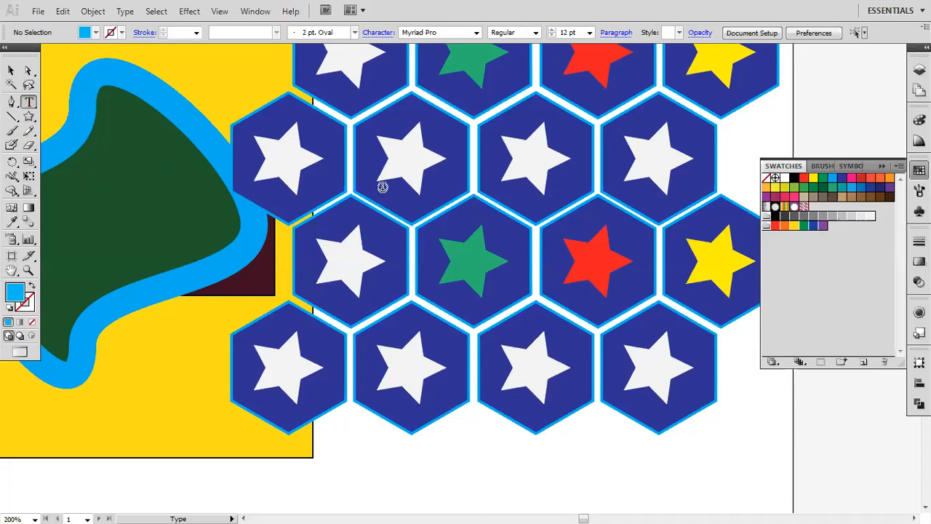
{"action": "left_click", "coordinate": [388, 239]}
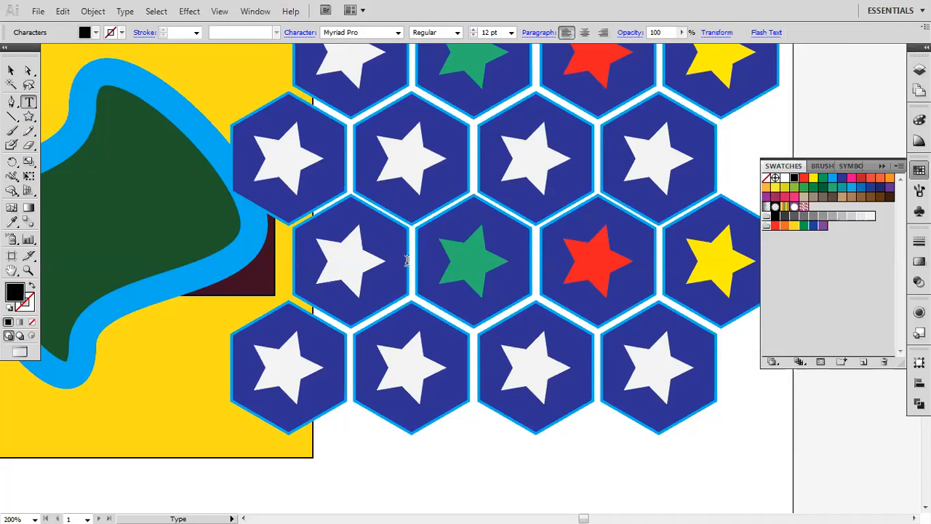
{"action": "type", "text": "asdfasdfasdfasdfasdfasdfdfadfasdfasdf"}
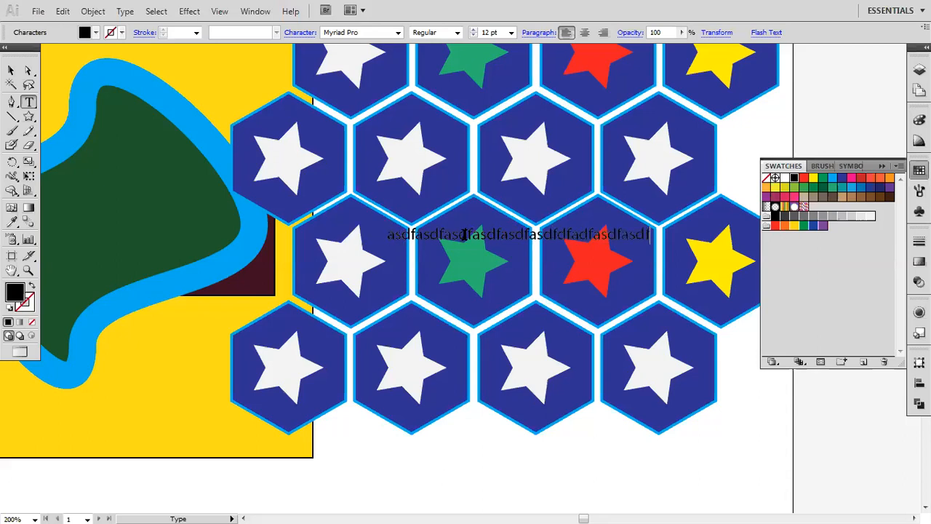
{"action": "key", "text": "Escape"}
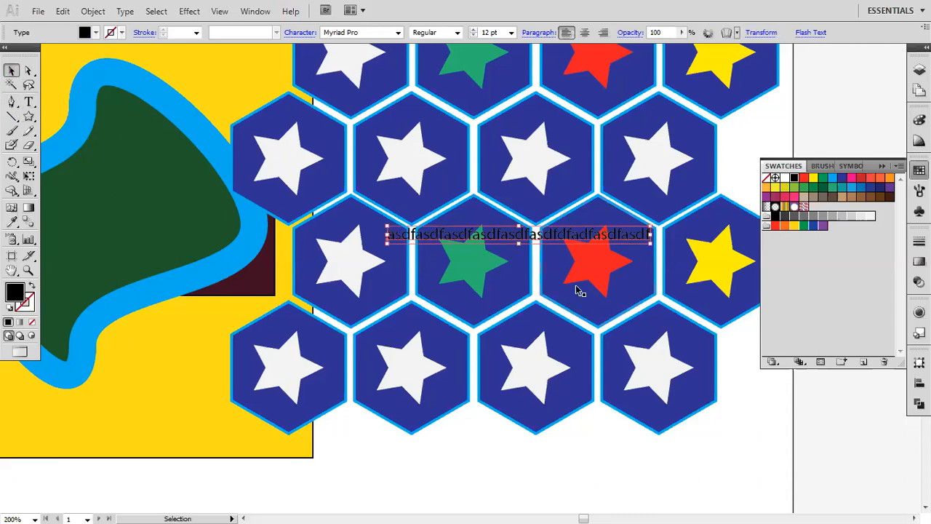
- Enlarge the sample text, move it over the second row of hexagons and stretch it to about 49 pt
{"action": "left_click_drag", "start_coordinate": [651, 226], "coordinate": [754, 153]}
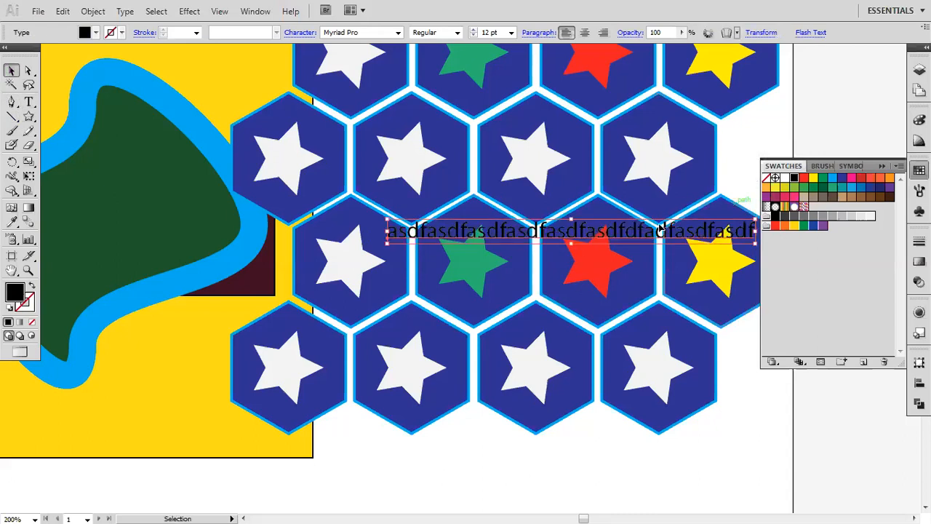
{"action": "left_click_drag", "start_coordinate": [538, 235], "coordinate": [455, 373]}
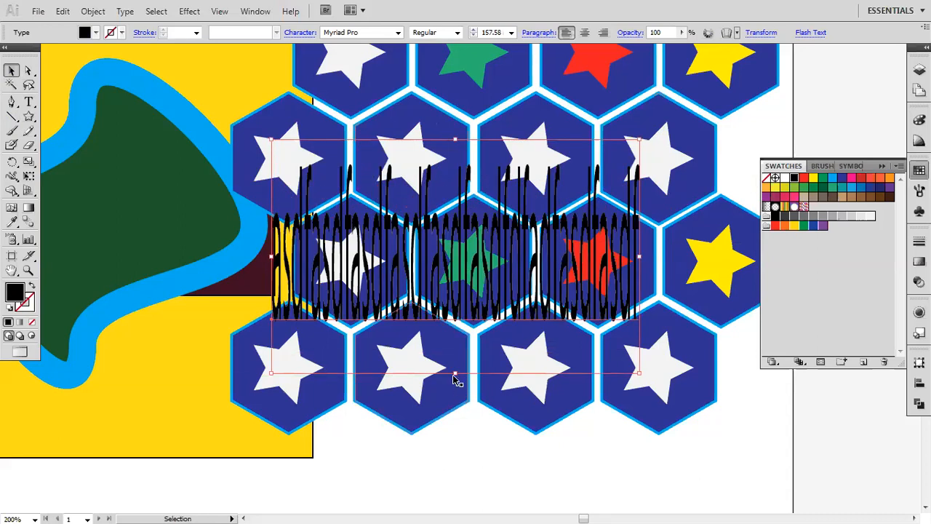
{"action": "left_click_drag", "start_coordinate": [453, 374], "coordinate": [455, 213]}
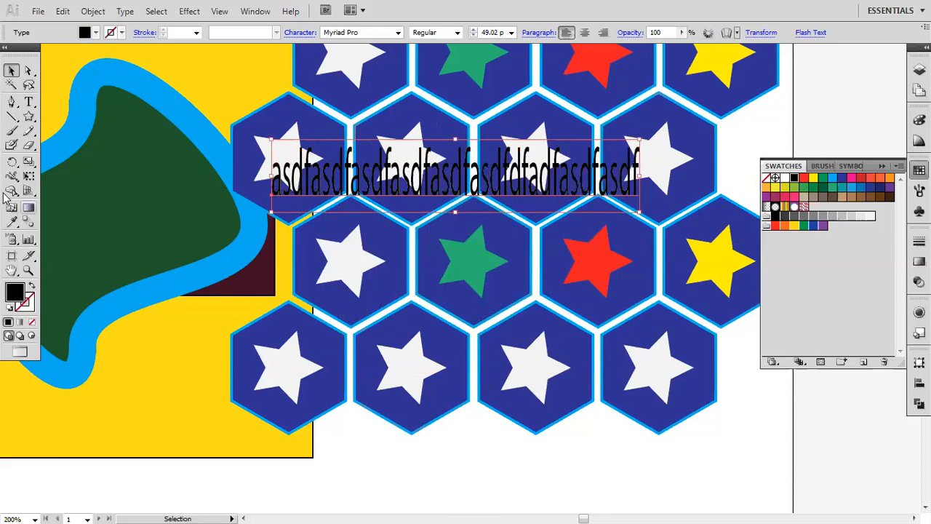
- Delete the stretched sample text from the honeycomb
{"action": "left_click_drag", "start_coordinate": [28, 102], "coordinate": [11, 71]}
{"action": "left_click", "coordinate": [11, 71]}
{"action": "key", "text": "Delete"}
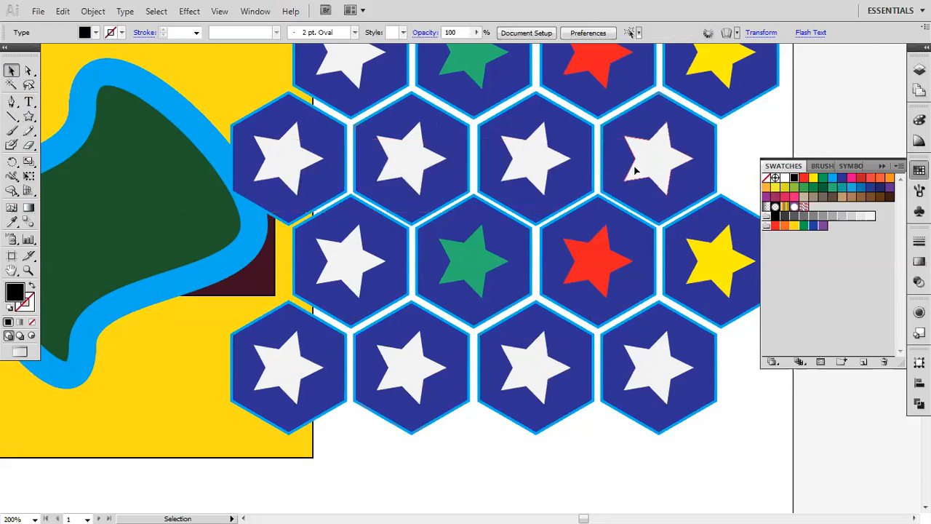
- Write "Pakistan Zinda Bad" along the green blob's outline with the Type on a Path tool and copy the phrase
{"action": "left_click_drag", "start_coordinate": [311, 262], "coordinate": [481, 269]}
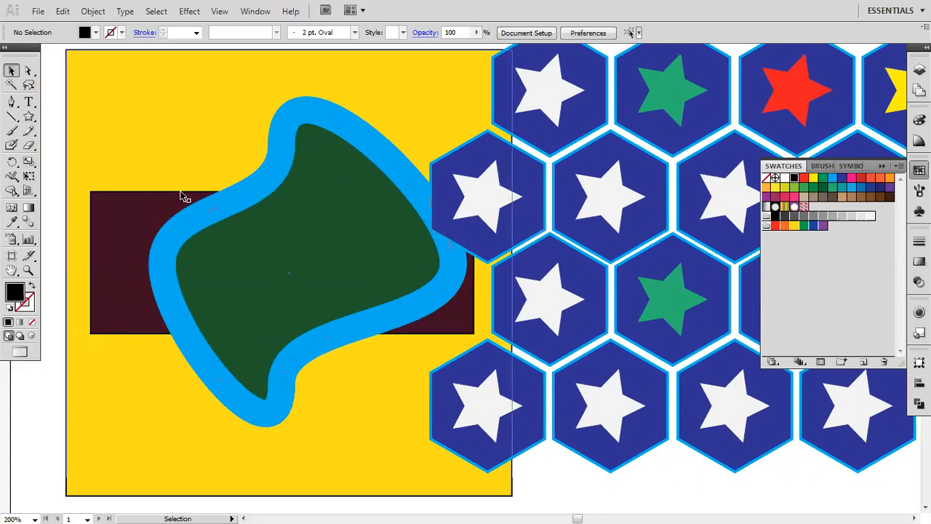
{"action": "left_click", "coordinate": [28, 102]}
{"action": "left_click", "coordinate": [27, 104]}
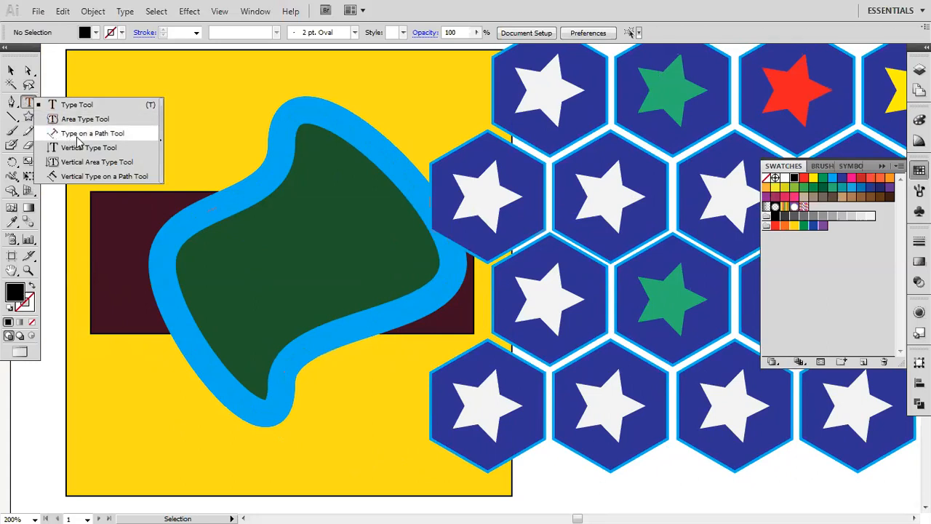
{"action": "left_click", "coordinate": [114, 135]}
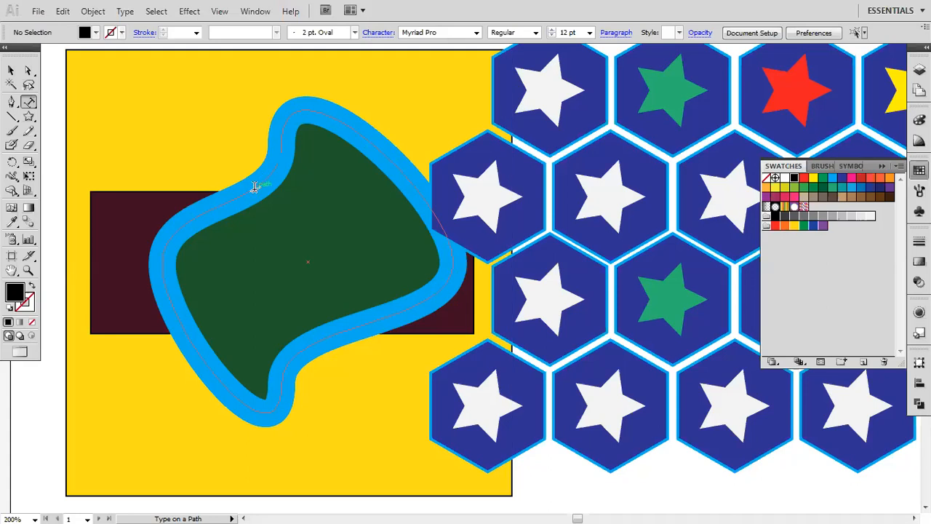
{"action": "left_click", "coordinate": [206, 208]}
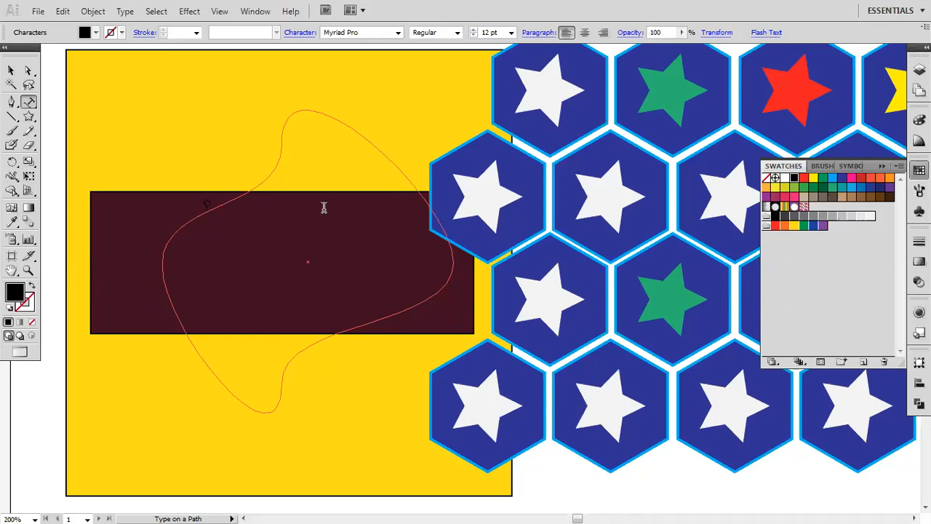
{"action": "type", "text": "Pakistan Zinda Bad"}
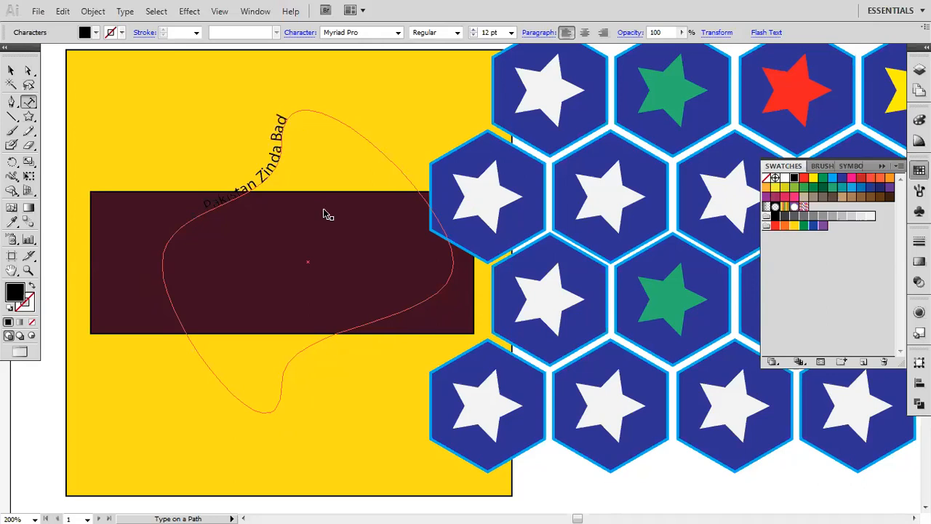
{"action": "key", "text": "ctrl+a"}
{"action": "key", "text": "Escape"}
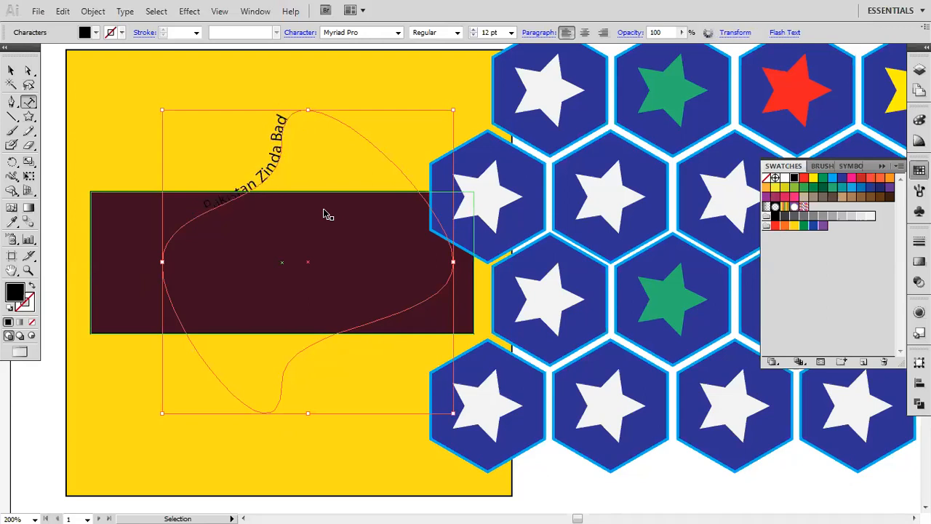
- Paste the copied phrase repeatedly until the text runs all around the blob's path, and deselect it
{"action": "key", "text": "ctrl+v"}
{"action": "key", "text": "ctrl+v"}
{"action": "key", "text": "ctrl+v"}
{"action": "key", "text": "ctrl+v"}
{"action": "key", "text": "ctrl+v"}
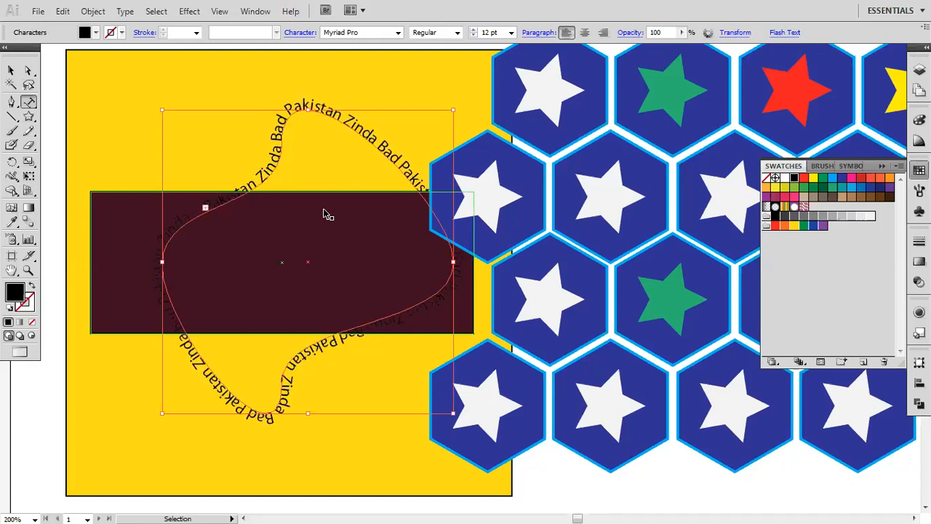
{"action": "left_click", "coordinate": [11, 70]}
{"action": "left_click", "coordinate": [649, 478]}
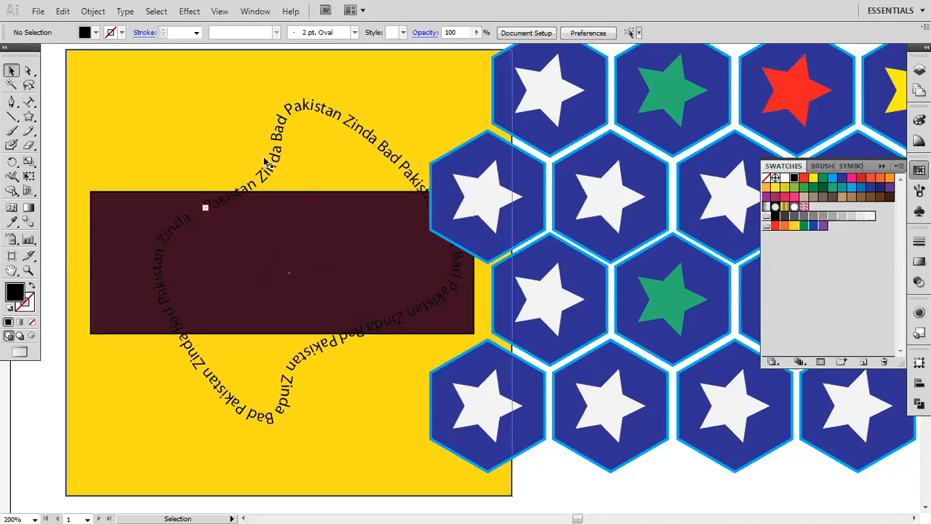
{"action": "left_click", "coordinate": [320, 359]}
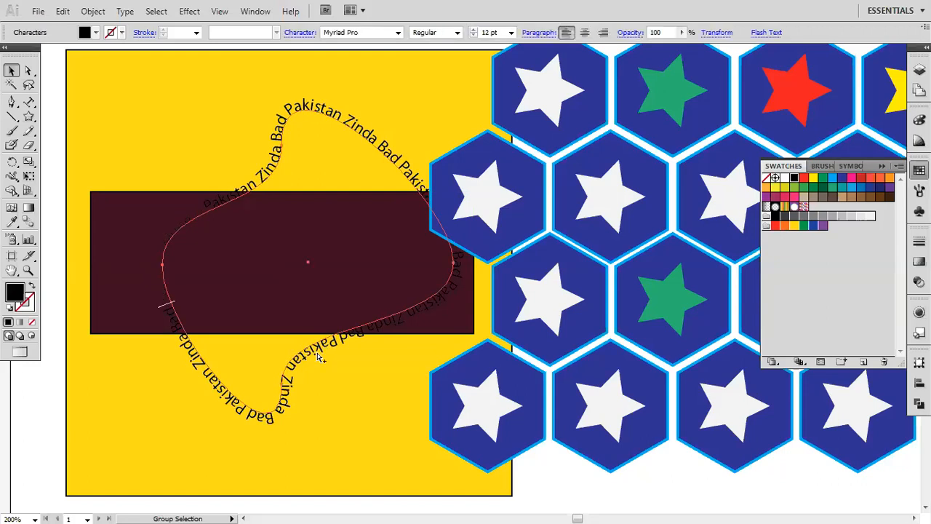
- Undo the path text on the blob to restore its green fill and blue stroke
{"action": "key", "text": "ctrl+z"}
{"action": "key", "text": "ctrl+z"}
{"action": "key", "text": "ctrl+z"}
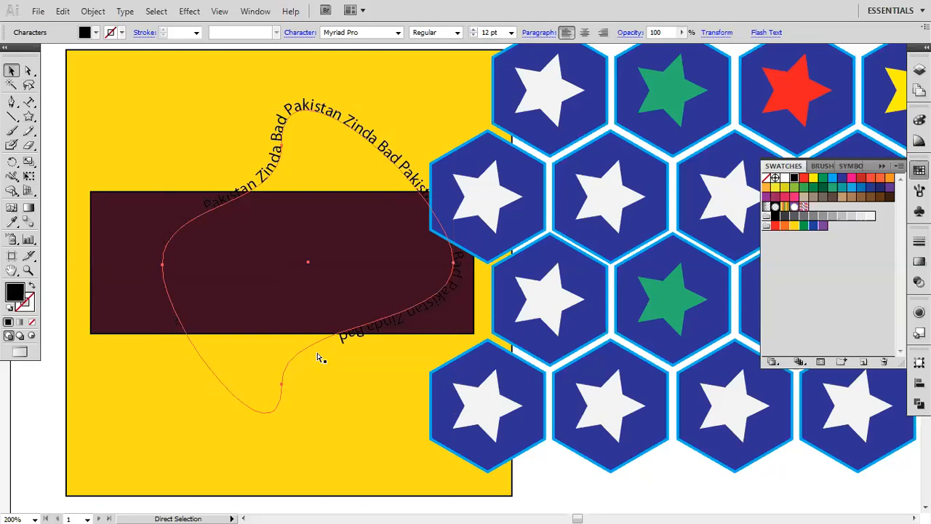
{"action": "key", "text": "ctrl+z"}
{"action": "key", "text": "ctrl+z"}
{"action": "key", "text": "ctrl+z"}
{"action": "key", "text": "ctrl+z"}
- Duplicate the green blob to about X 425 px, Y 232 px and bring the copy to the front
{"action": "left_click", "coordinate": [12, 71]}
{"action": "left_click", "coordinate": [226, 220]}
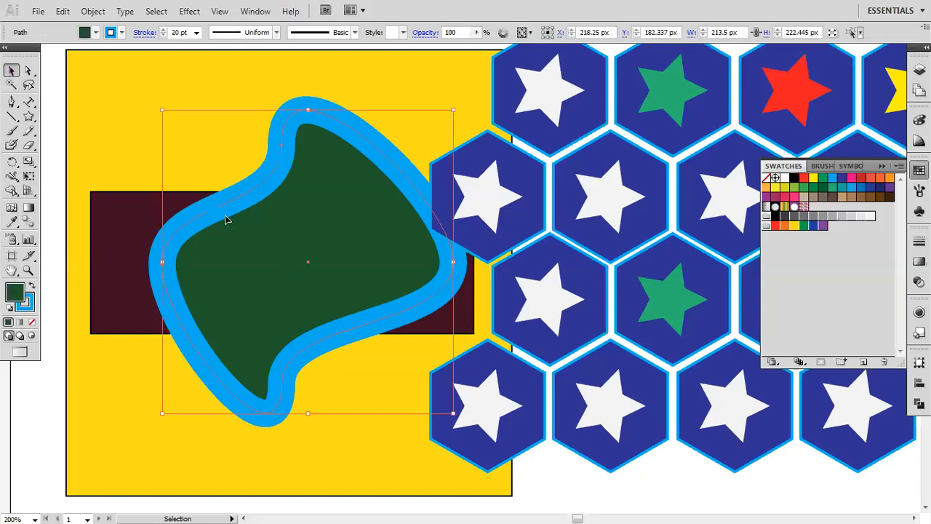
{"action": "left_click_drag", "start_coordinate": [245, 220], "coordinate": [529, 289]}
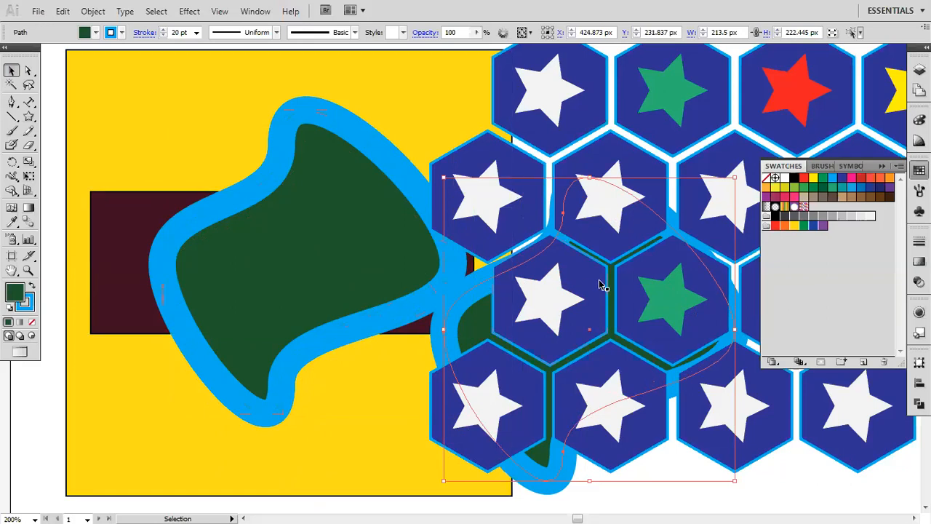
{"action": "right_click", "coordinate": [478, 299]}
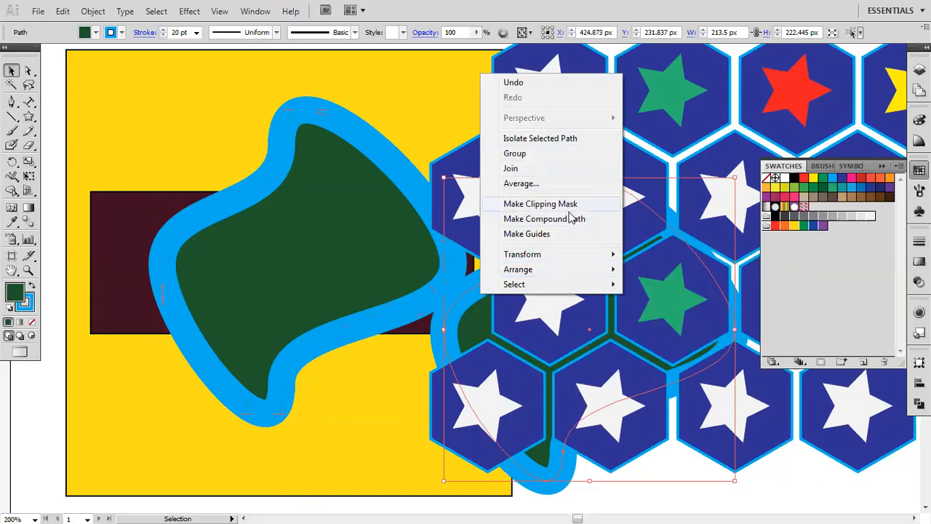
{"action": "mouse_move", "coordinate": [561, 262]}
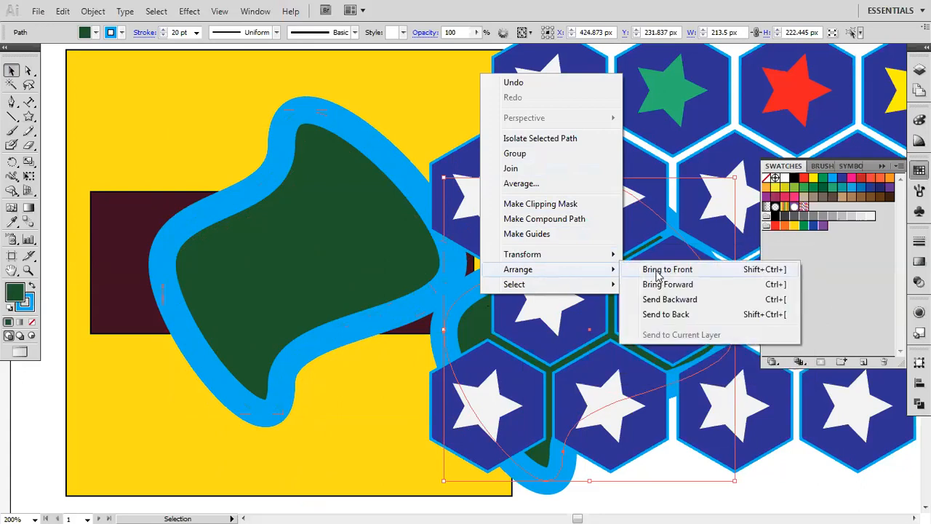
{"action": "left_click", "coordinate": [659, 271]}
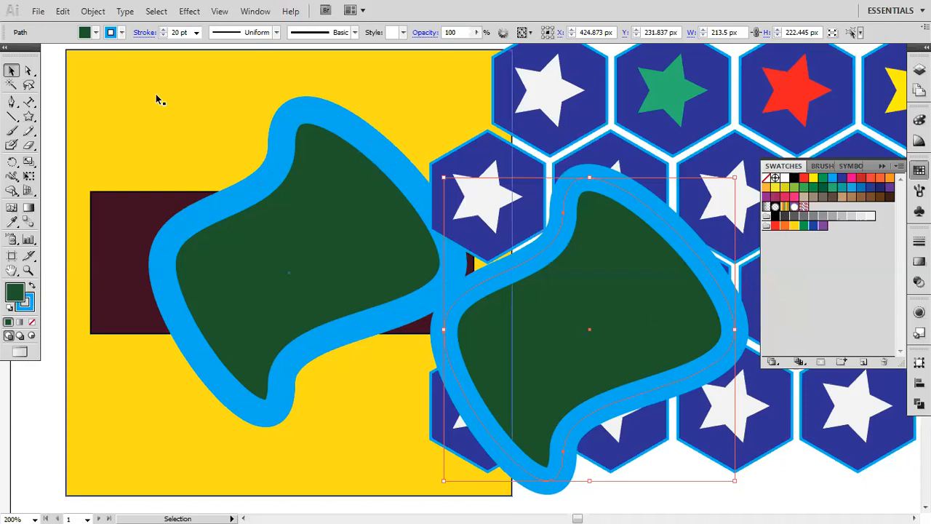
- Remove the stroke and fill from the blob copy, leaving only its bare path, and deselect it
{"action": "left_click", "coordinate": [112, 34]}
{"action": "left_click", "coordinate": [6, 46]}
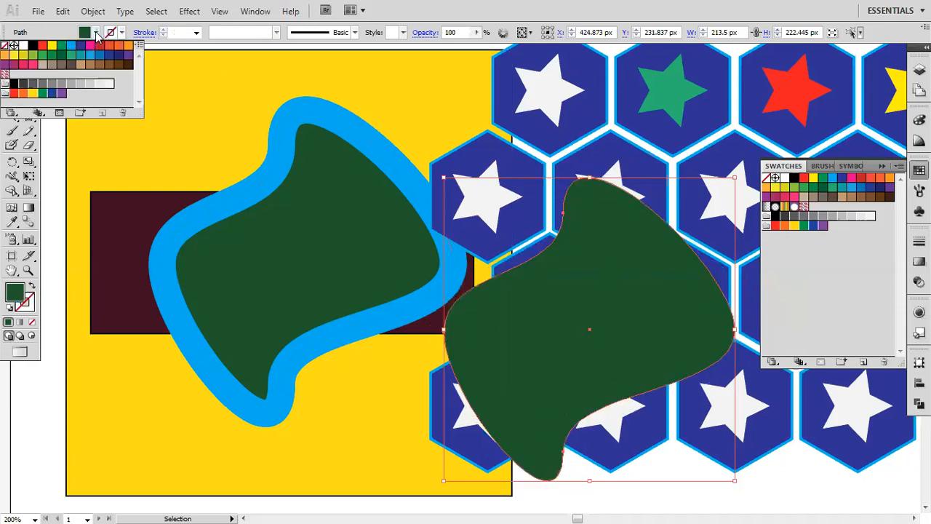
{"action": "left_click", "coordinate": [95, 33]}
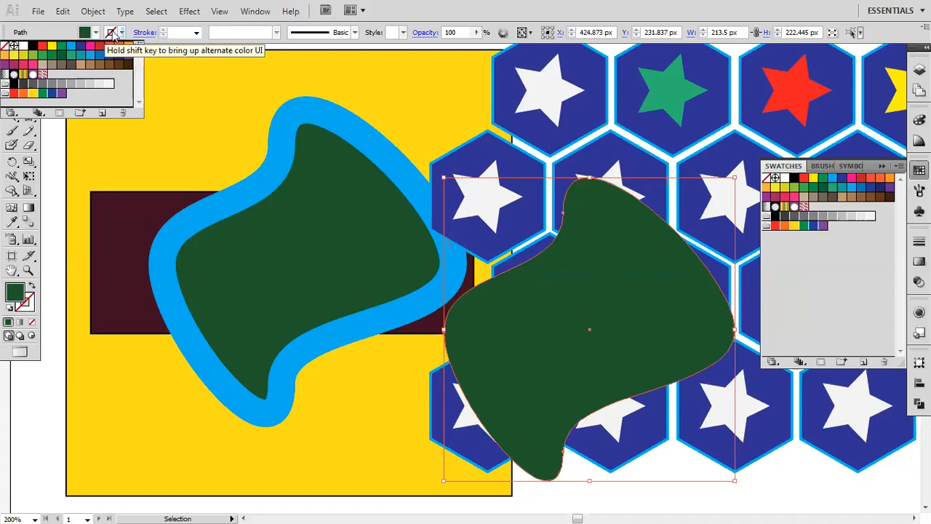
{"action": "left_click", "coordinate": [9, 46]}
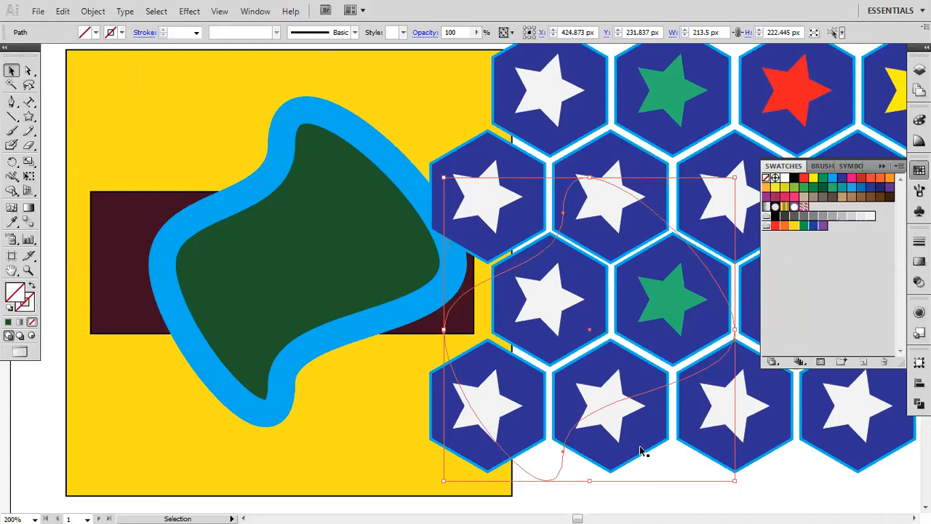
{"action": "left_click", "coordinate": [778, 488]}
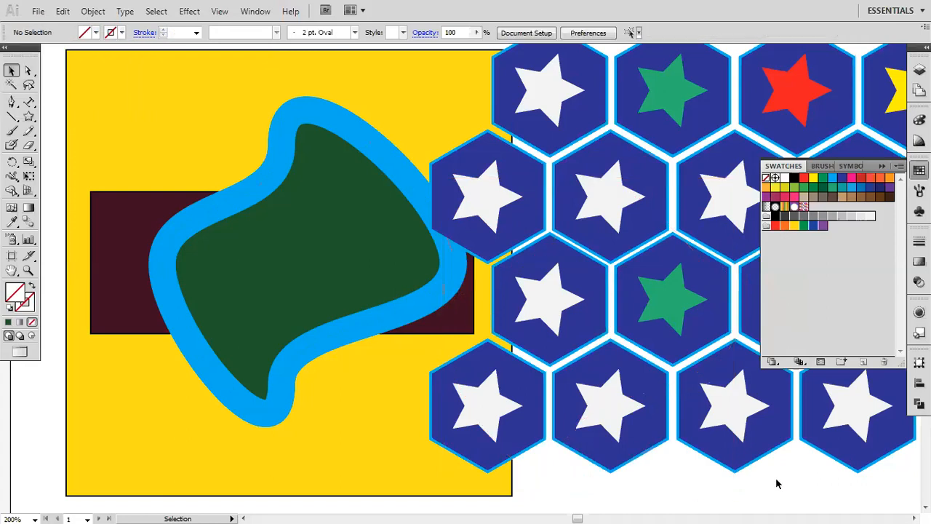
- Move the unfilled blob path over the original green blob, offset slightly to its upper left
{"action": "left_click", "coordinate": [558, 477]}
{"action": "left_click", "coordinate": [551, 464]}
{"action": "left_click", "coordinate": [575, 480]}
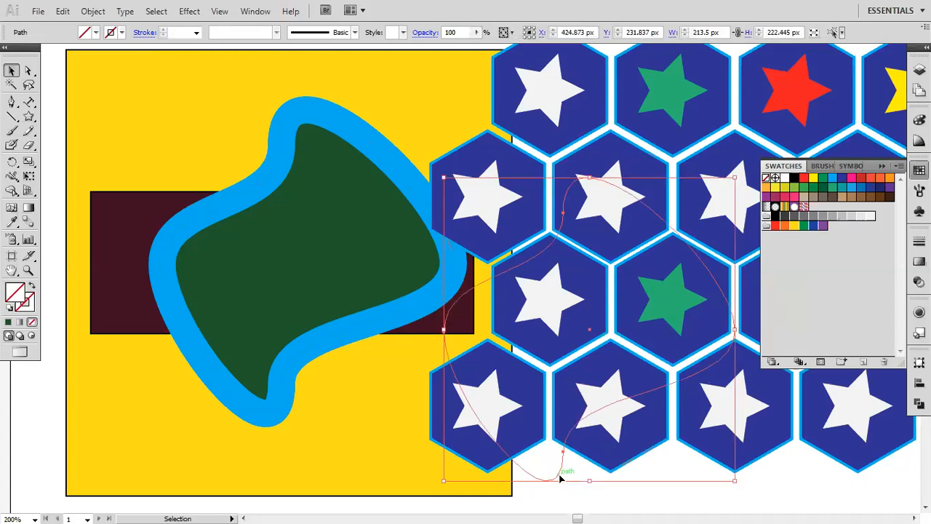
{"action": "left_click_drag", "start_coordinate": [554, 479], "coordinate": [226, 396]}
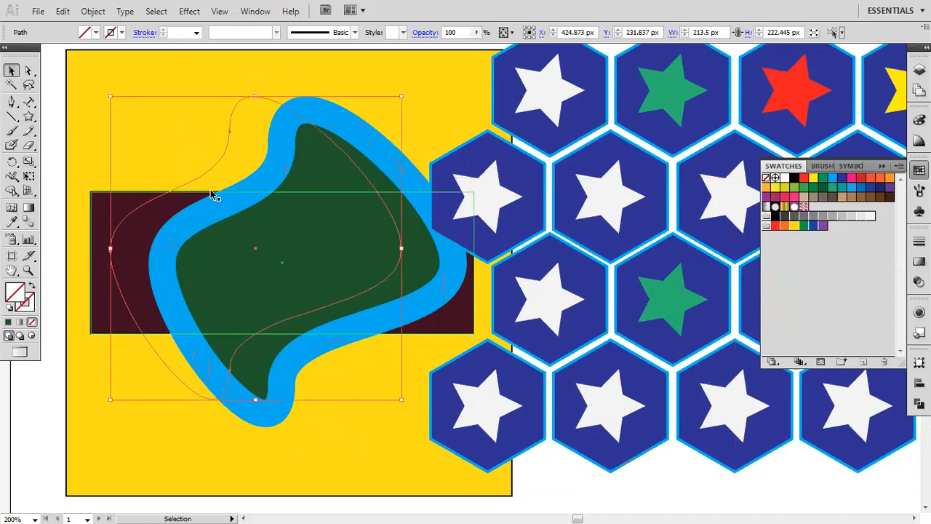
- Fill the invisible blob path with repeated copies of "Pakistan Zinda Bad" using the Type on a Path tool
{"action": "left_click", "coordinate": [28, 101]}
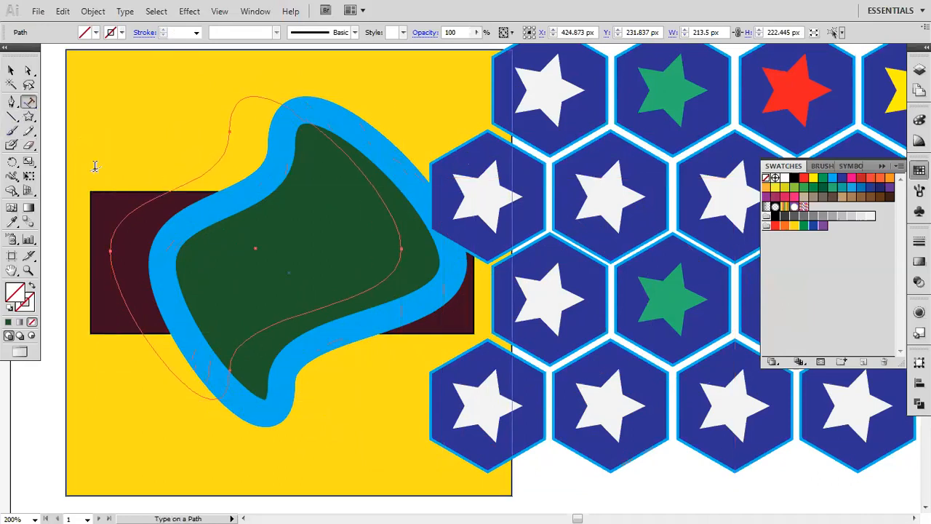
{"action": "left_click", "coordinate": [196, 175]}
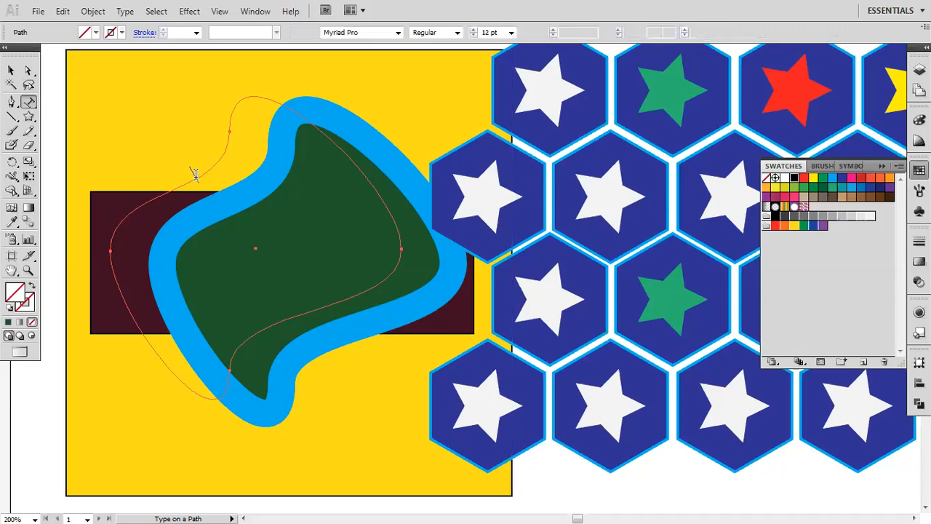
{"action": "key", "text": "ctrl+v"}
{"action": "key", "text": "ctrl+v"}
{"action": "key", "text": "ctrl+v"}
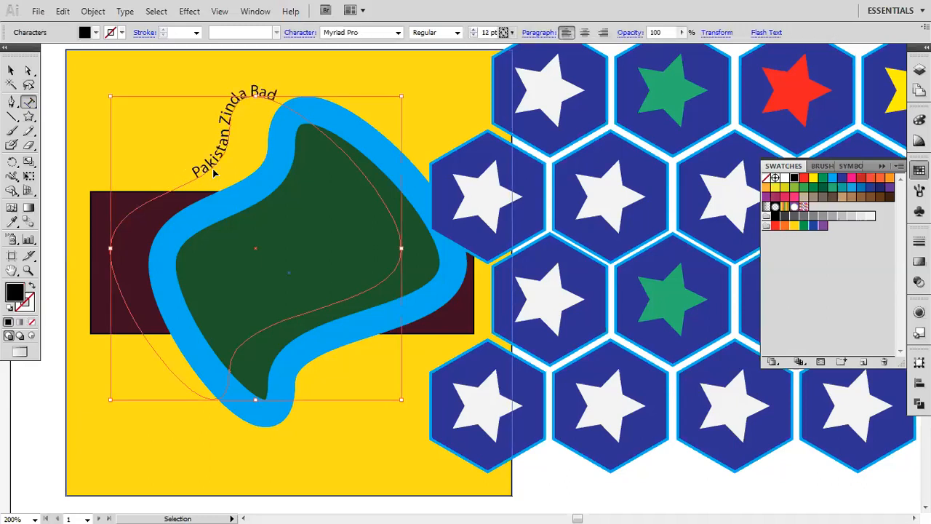
{"action": "key", "text": "ctrl+v"}
{"action": "key", "text": "ctrl+v"}
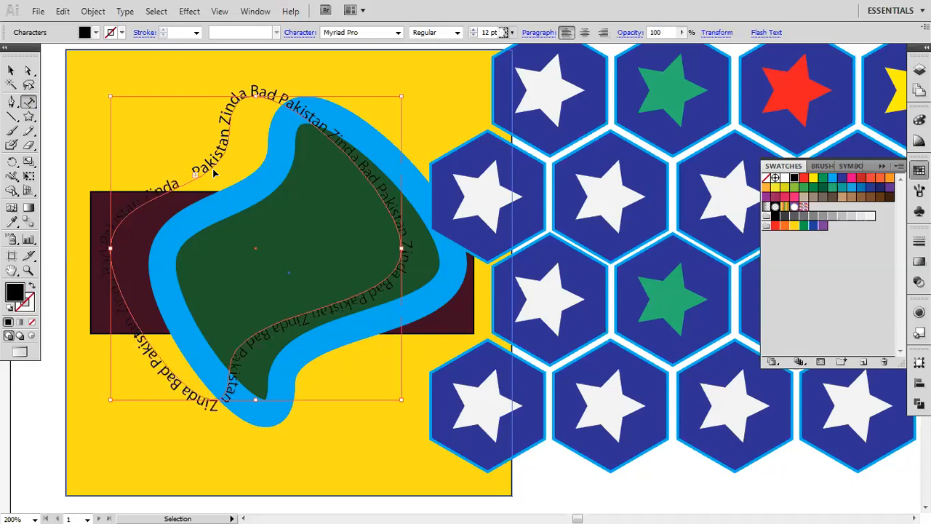
- Move the path text onto the blob's blue outline so the lettering follows the stroke
{"action": "left_click", "coordinate": [11, 71]}
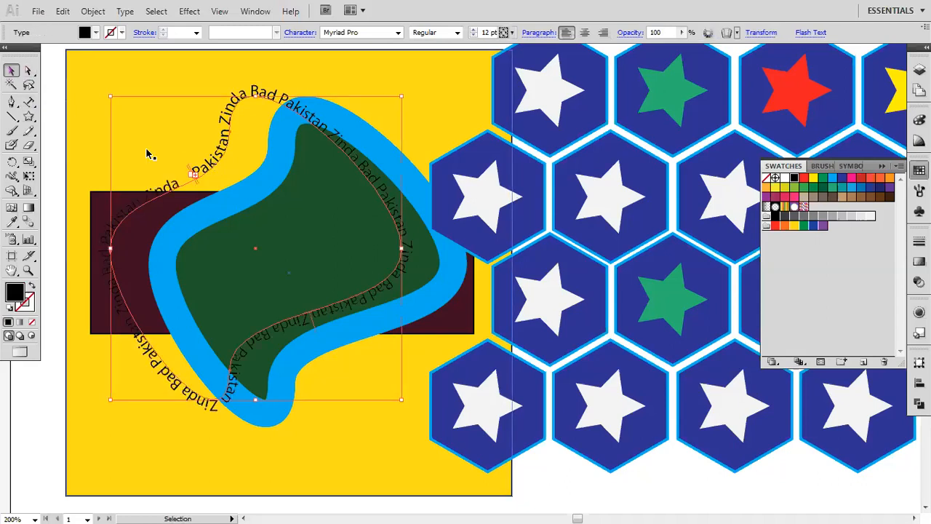
{"action": "left_click_drag", "start_coordinate": [211, 169], "coordinate": [267, 180]}
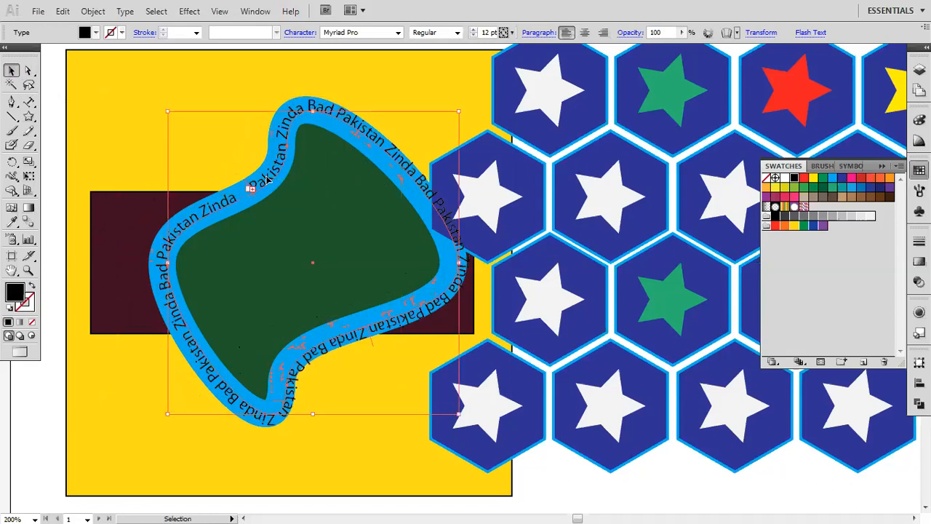
- Review the path text's transform and opacity options, and deselect the text
{"action": "left_click", "coordinate": [28, 102]}
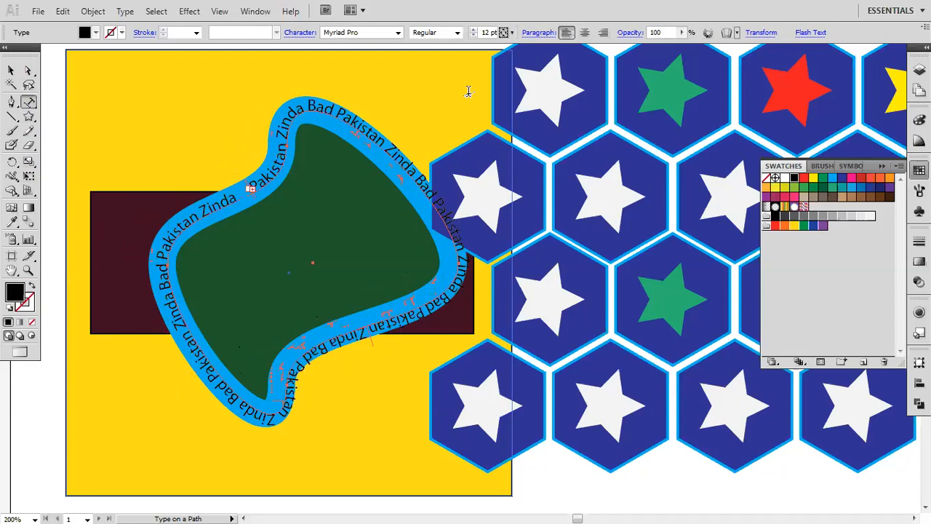
{"action": "left_click", "coordinate": [758, 36]}
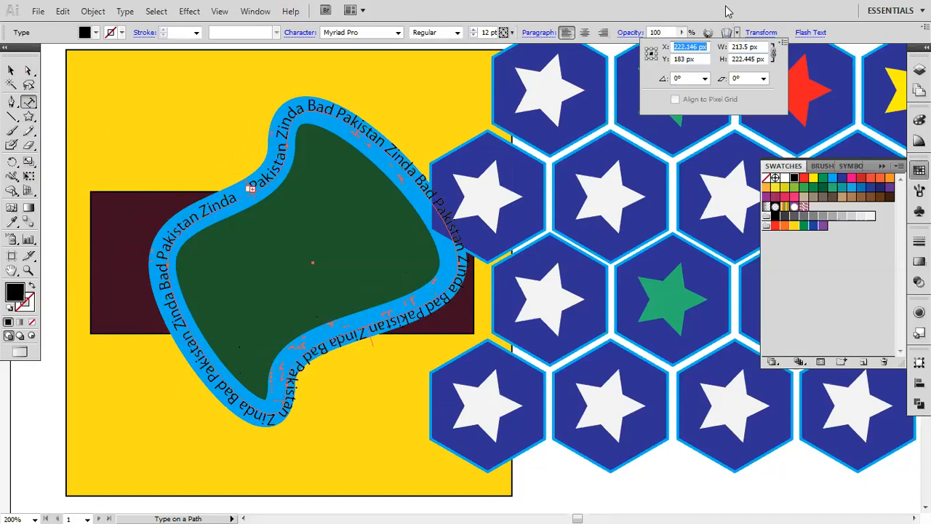
{"action": "left_click", "coordinate": [626, 33]}
{"action": "left_click", "coordinate": [626, 33]}
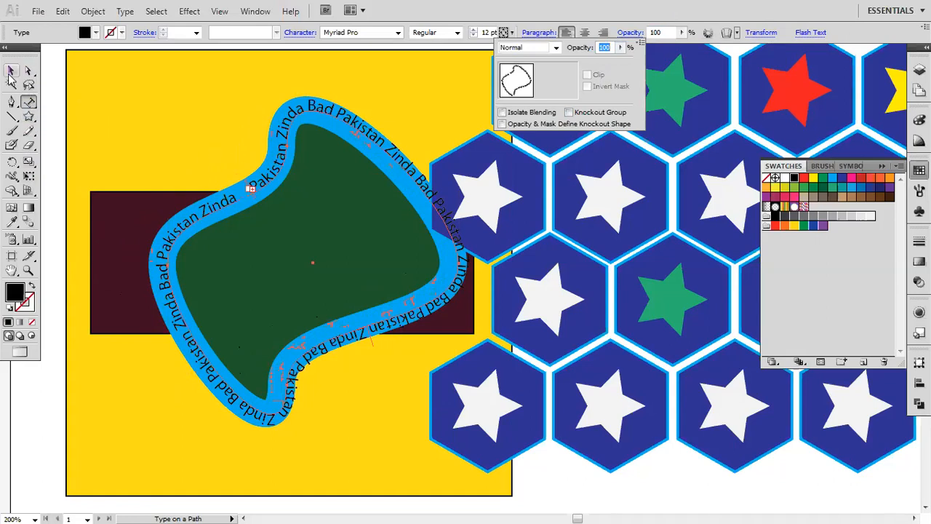
{"action": "left_click", "coordinate": [11, 71]}
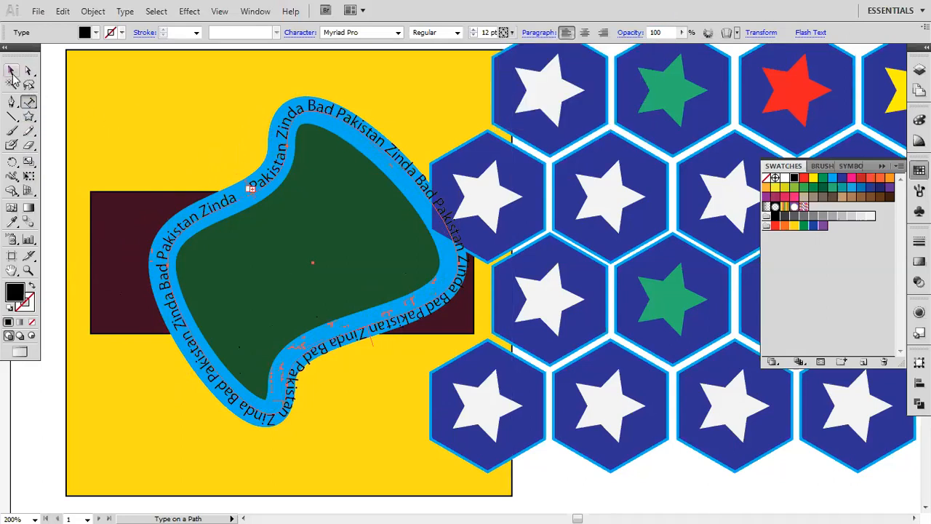
{"action": "left_click", "coordinate": [52, 118]}
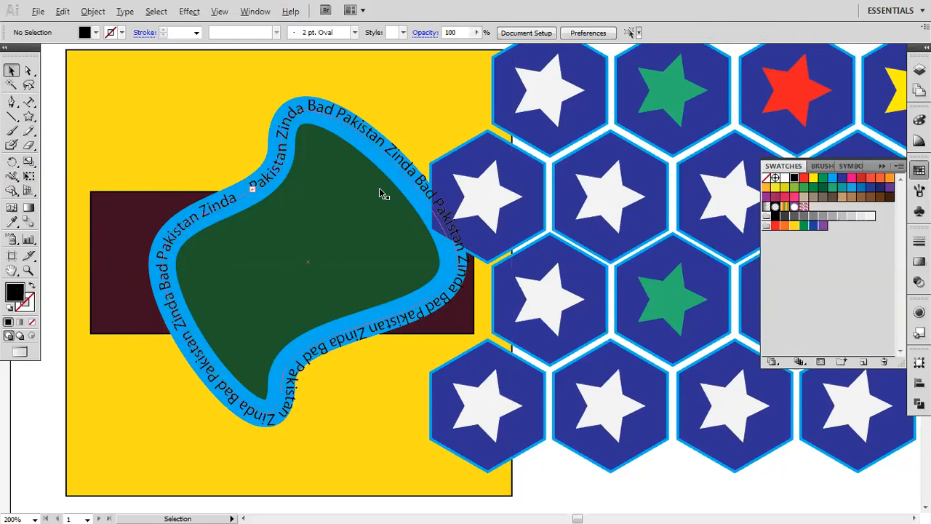
{"action": "scroll", "coordinate": [434, 207], "scroll_direction": "down", "scroll_amount": 2}
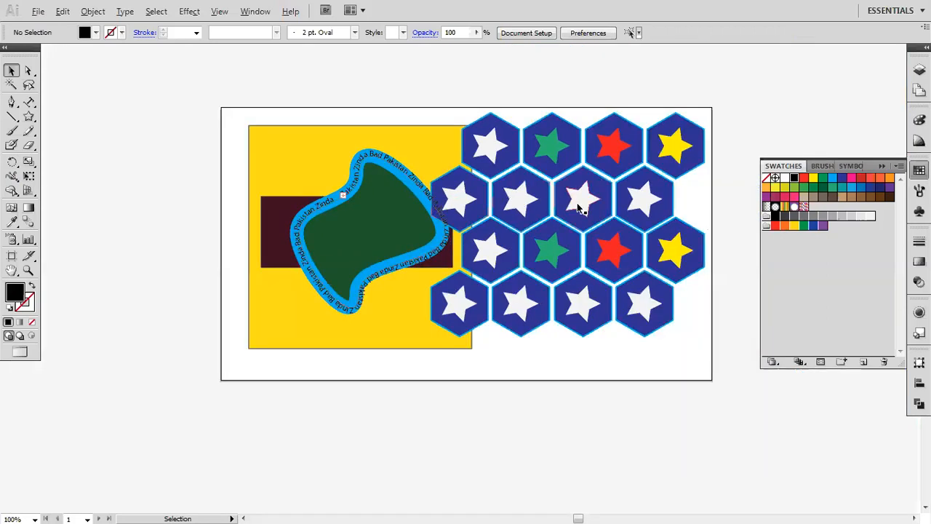
{"action": "key", "text": "alt"}
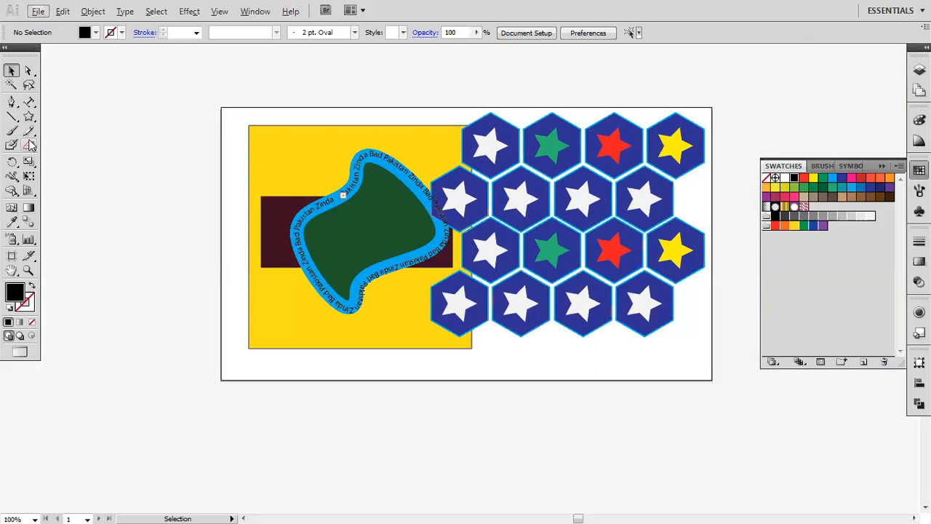
- Create a 272 × 272 px rounded rectangle with a 12 px corner radius, and delete it
{"action": "left_click", "coordinate": [28, 117]}
{"action": "left_click_drag", "start_coordinate": [29, 120], "coordinate": [70, 138]}
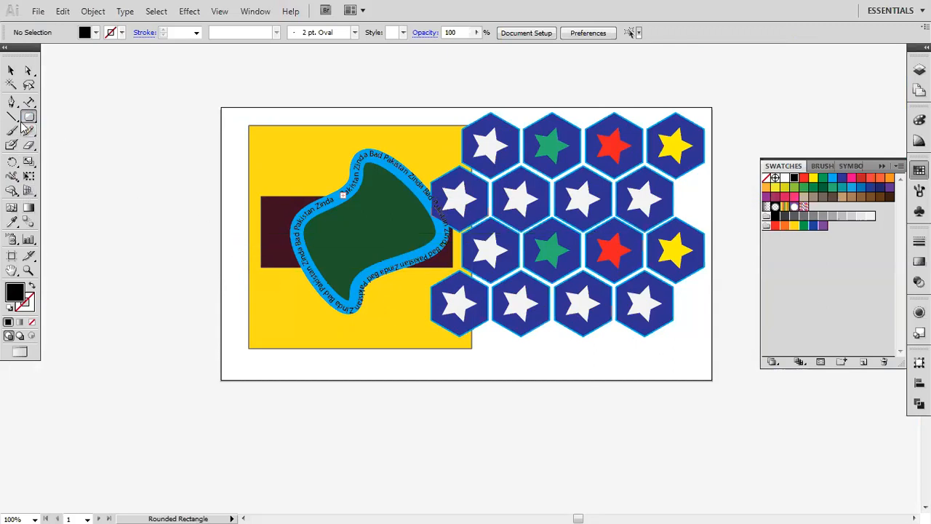
{"action": "left_click", "coordinate": [248, 90]}
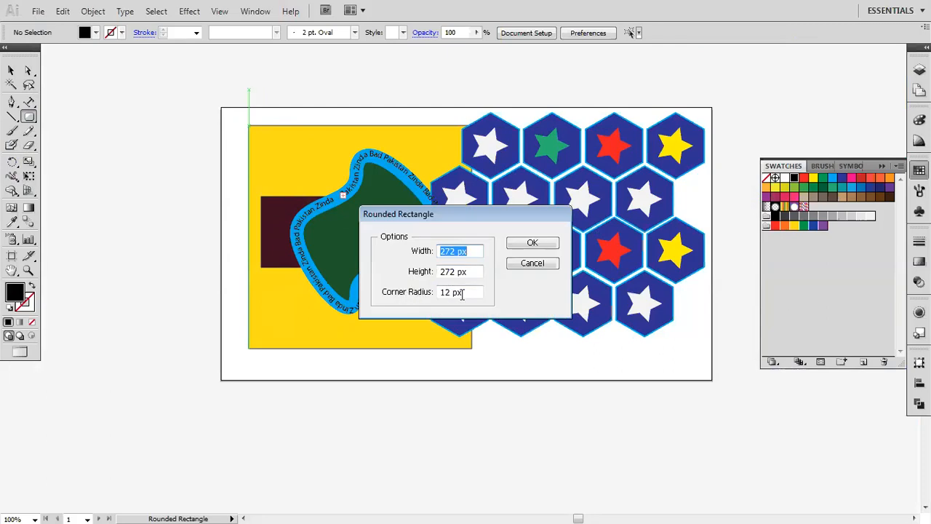
{"action": "left_click", "coordinate": [532, 243]}
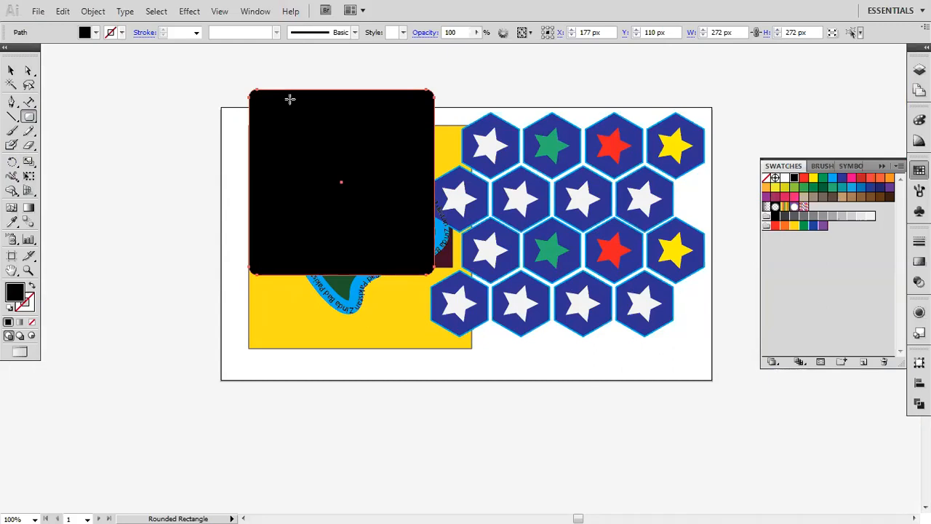
{"action": "key", "text": "Delete"}
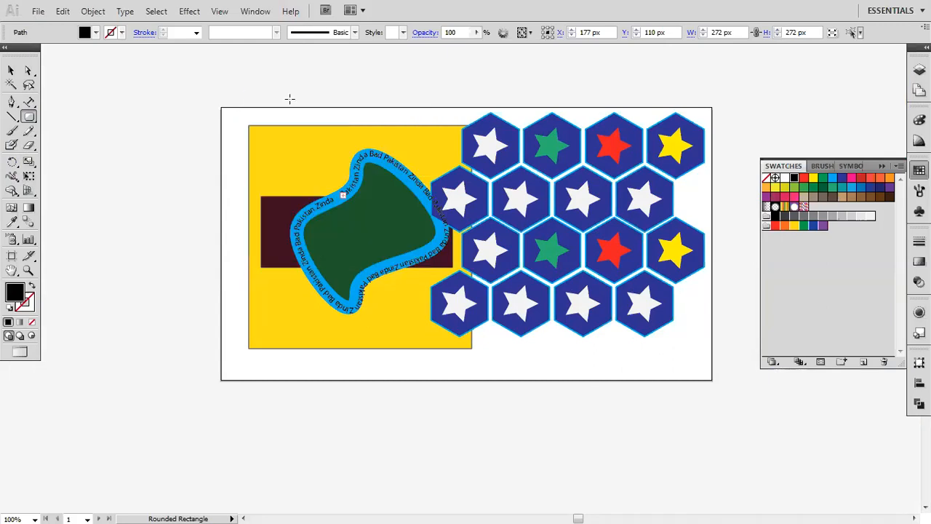
- Create a 272 × 272 px rounded rectangle with a 50 px corner radius, and delete it
{"action": "left_click", "coordinate": [173, 127]}
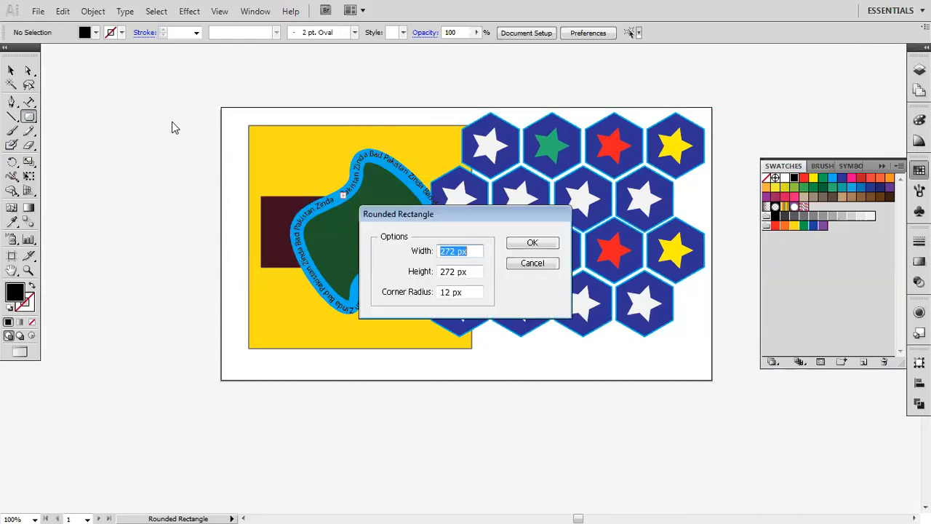
{"action": "left_click_drag", "start_coordinate": [468, 294], "coordinate": [398, 294]}
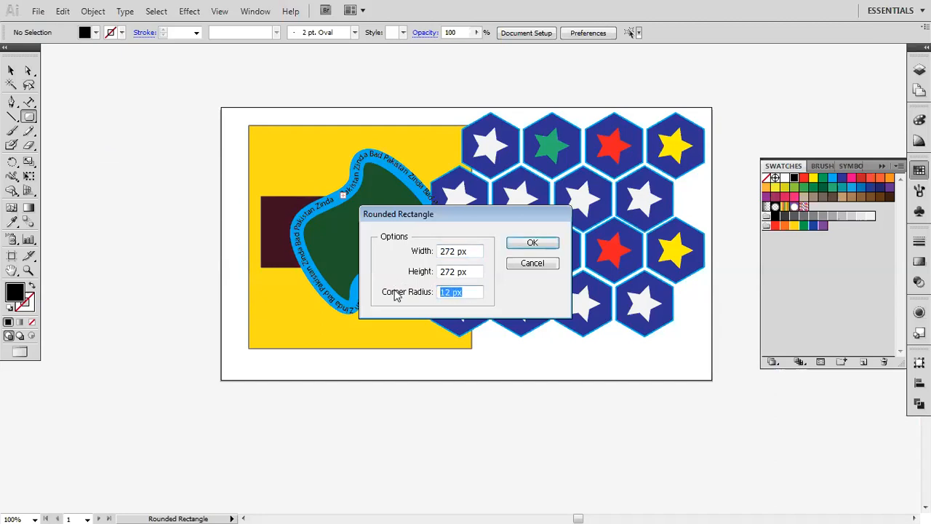
{"action": "type", "text": "60"}
{"action": "key", "text": "Return"}
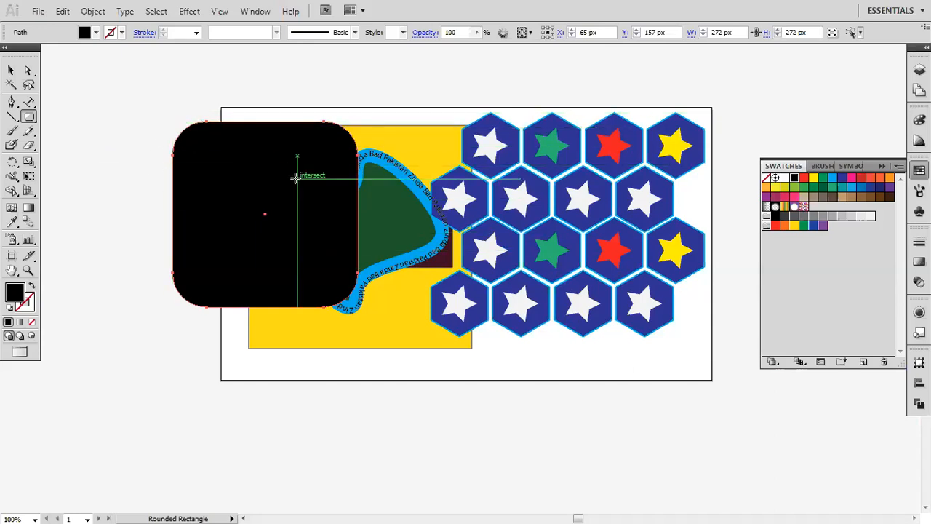
{"action": "key", "text": "Delete"}
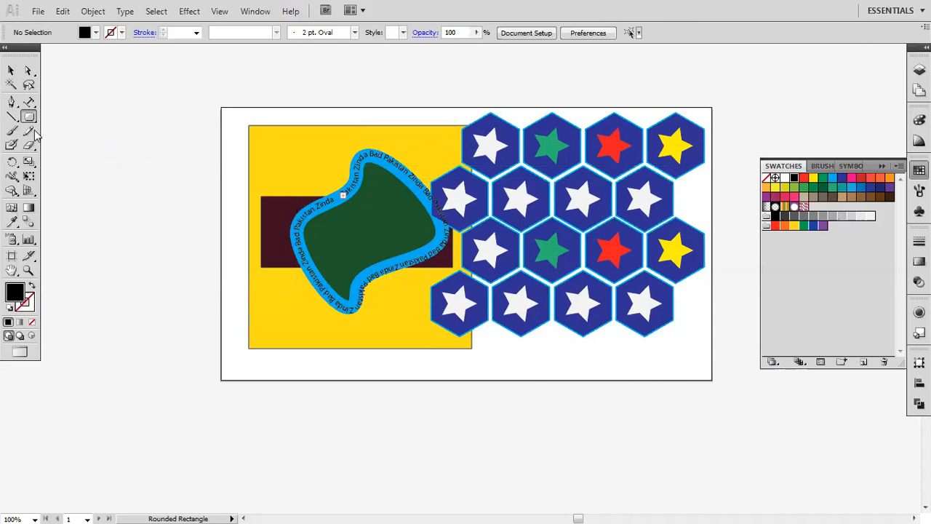
- Create a 272 × 272 px rounded rectangle with a 100 px corner radius beside the artboard's left edge
{"action": "left_click", "coordinate": [109, 167]}
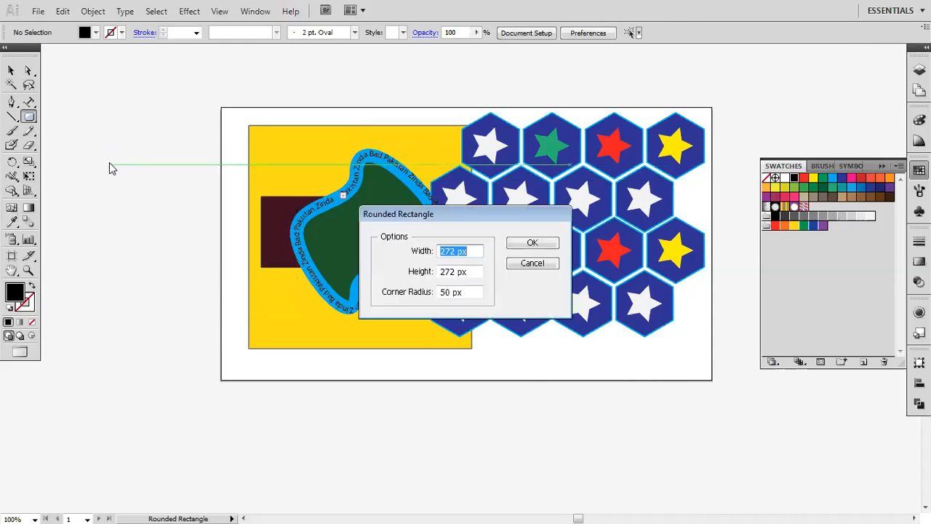
{"action": "left_click_drag", "start_coordinate": [477, 295], "coordinate": [373, 295]}
{"action": "type", "text": "100"}
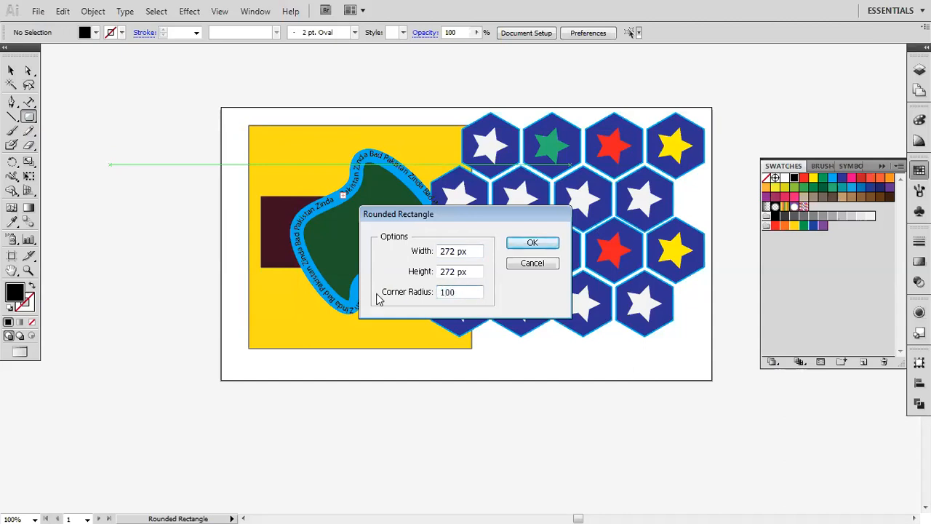
{"action": "left_click", "coordinate": [532, 247]}
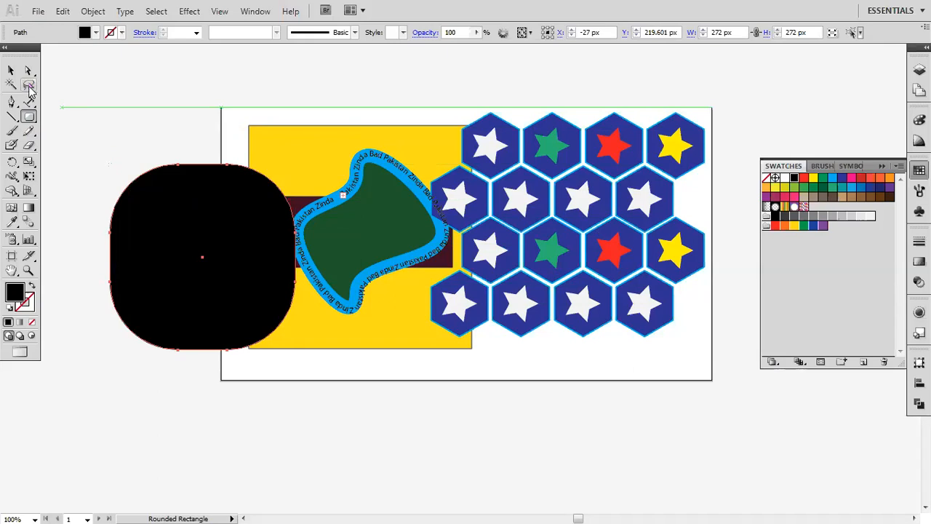
- Select individual anchor points of the black rounded rectangle, first with Direct Selection and again with the Lasso tool
{"action": "key", "text": "a"}
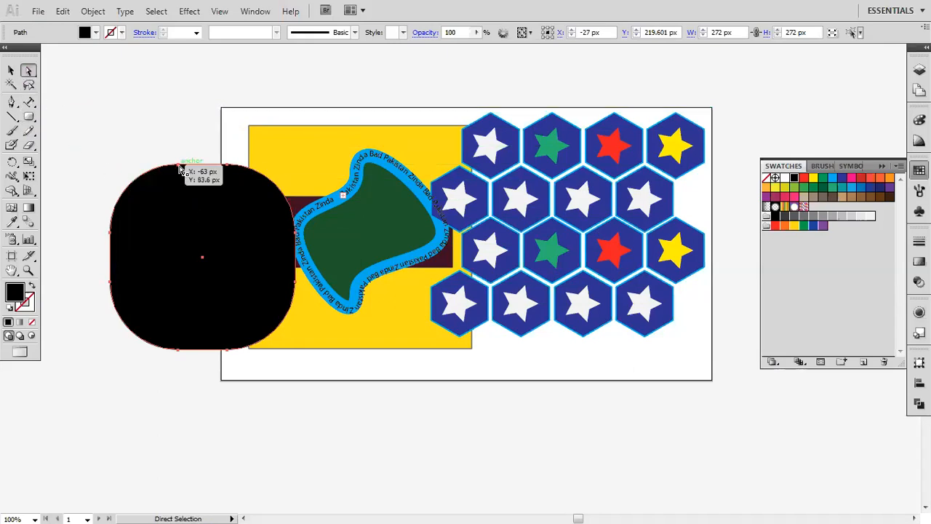
{"action": "left_click", "coordinate": [180, 169]}
{"action": "left_click", "coordinate": [228, 168]}
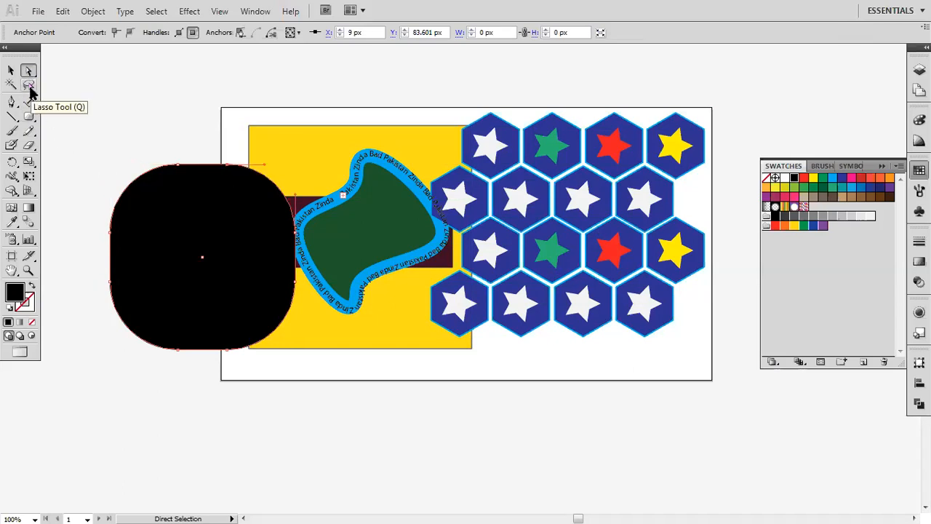
{"action": "left_click", "coordinate": [29, 87]}
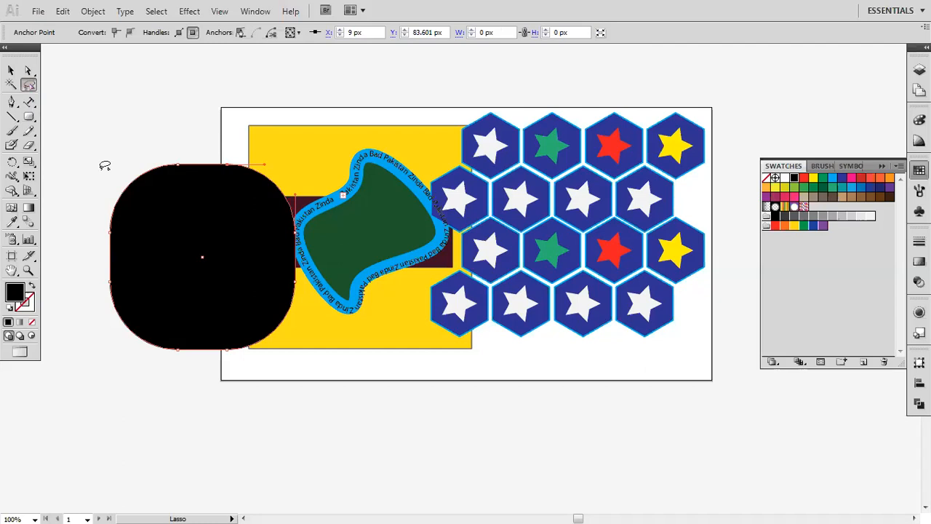
{"action": "left_click_drag", "start_coordinate": [191, 135], "coordinate": [150, 153]}
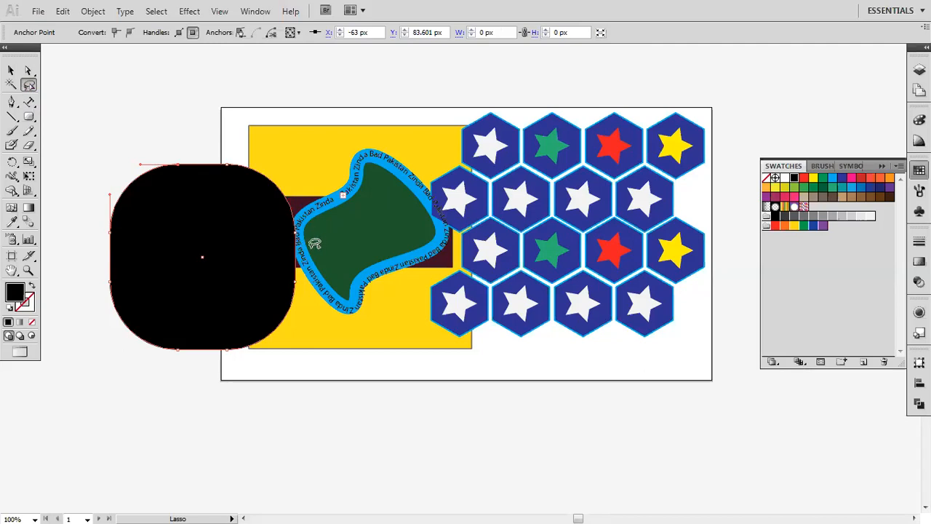
{"action": "mouse_move", "coordinate": [299, 273]}
{"action": "left_mouse_down"}
{"action": "mouse_move", "coordinate": [303, 287]}
{"action": "mouse_move", "coordinate": [288, 288]}
{"action": "mouse_move", "coordinate": [299, 274]}
{"action": "left_mouse_up"}
- Select the whole black rounded rectangle and change its fill to white
{"action": "left_click", "coordinate": [10, 71]}
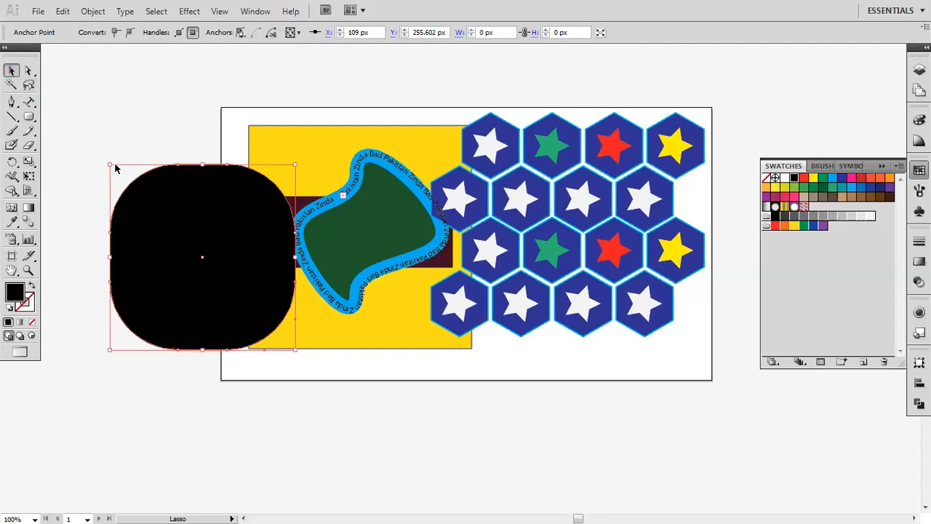
{"action": "left_click", "coordinate": [115, 167]}
{"action": "left_click", "coordinate": [135, 191]}
{"action": "left_click", "coordinate": [97, 33]}
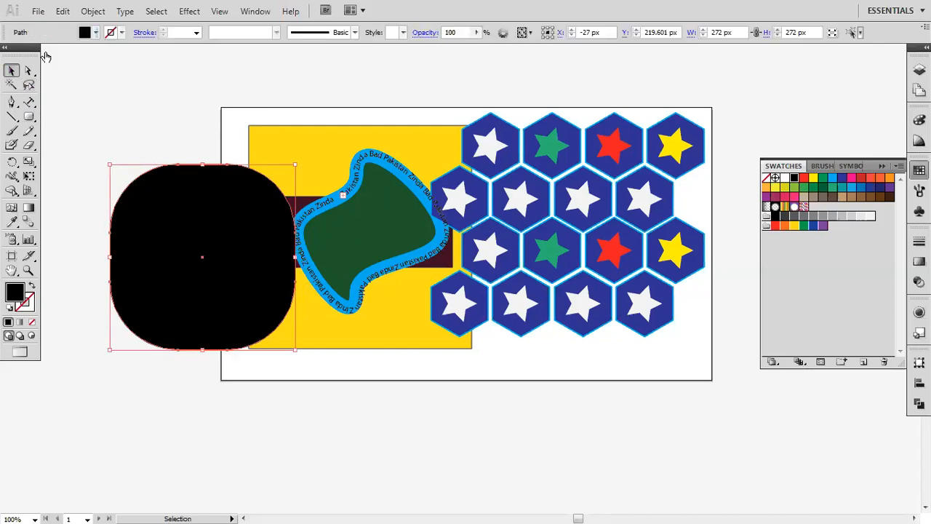
{"action": "left_click", "coordinate": [23, 46]}
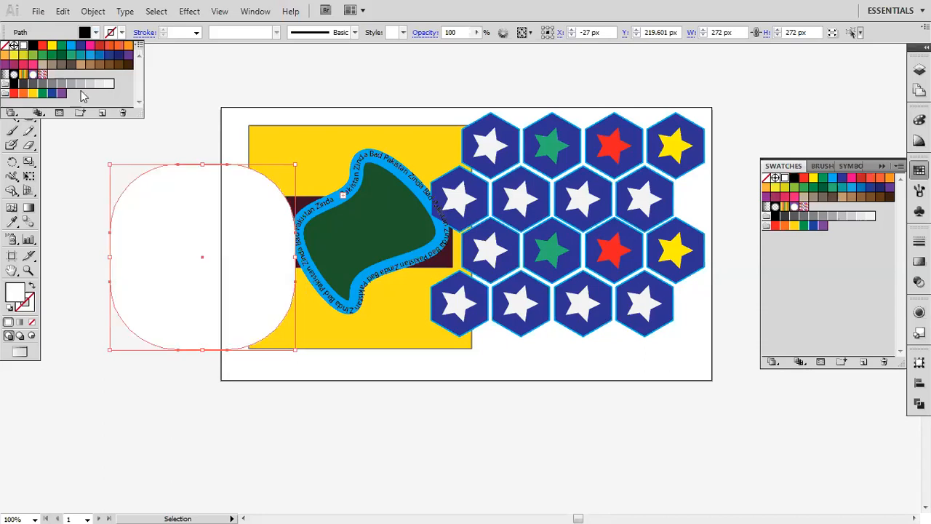
- Lasso the white shape's upper-left anchor point and pull it up and outward to about X -123 px, Y 0 px
{"action": "left_click", "coordinate": [28, 85]}
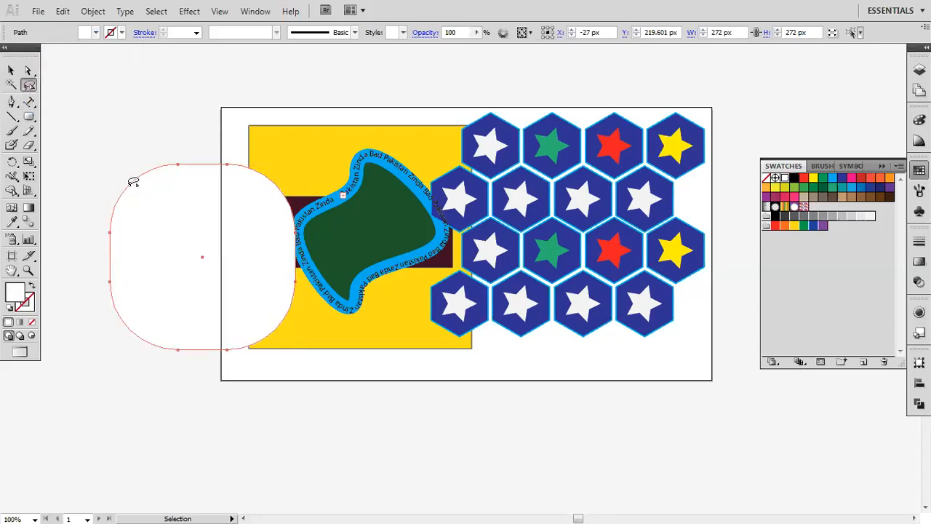
{"action": "mouse_move", "coordinate": [184, 163]}
{"action": "left_mouse_down"}
{"action": "mouse_move", "coordinate": [175, 153]}
{"action": "mouse_move", "coordinate": [181, 161]}
{"action": "left_mouse_up"}
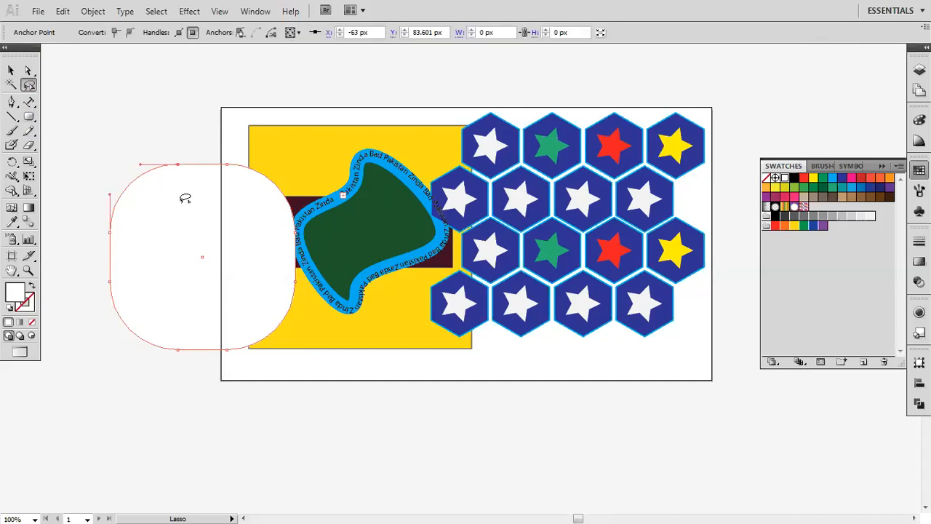
{"action": "left_click", "coordinate": [29, 70]}
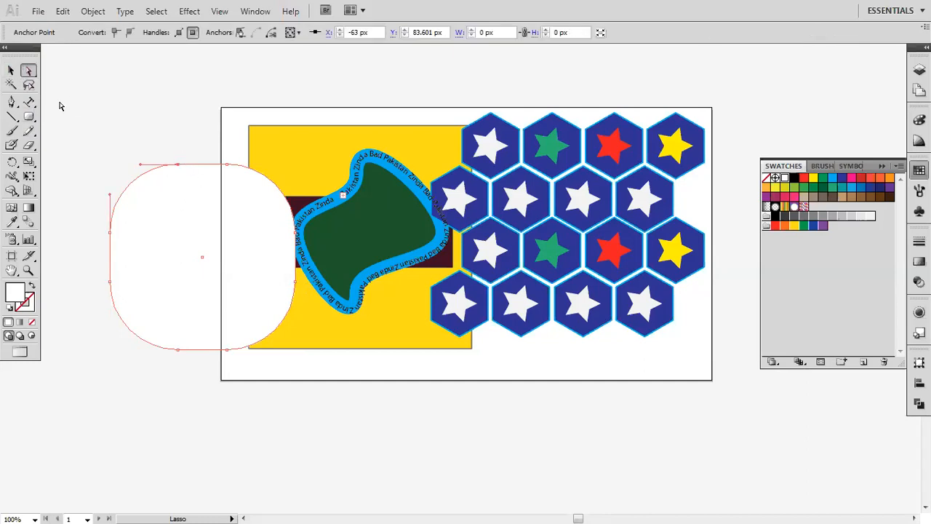
{"action": "left_click_drag", "start_coordinate": [175, 166], "coordinate": [137, 108]}
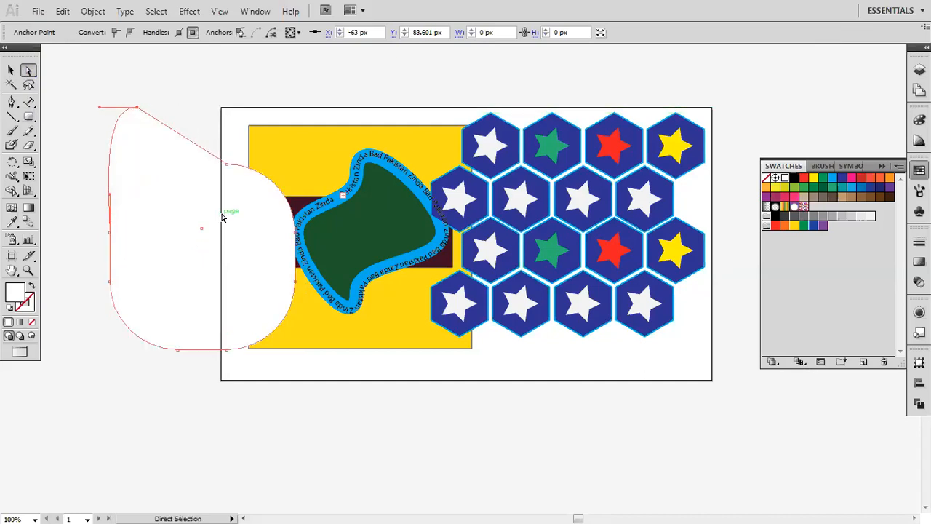
{"action": "left_click", "coordinate": [227, 167]}
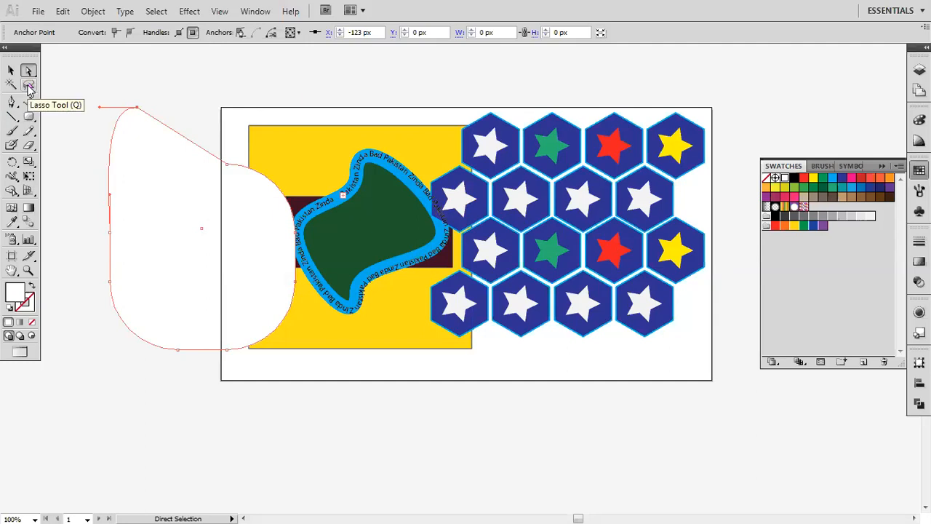
- Add a 100 px line segment at a 45° angle above the white shape
{"action": "left_click", "coordinate": [11, 118]}
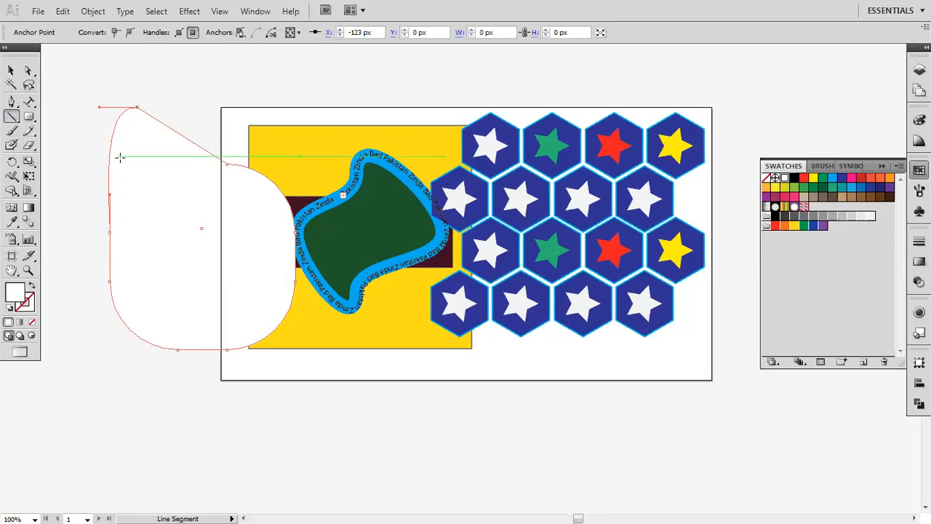
{"action": "left_click", "coordinate": [195, 85]}
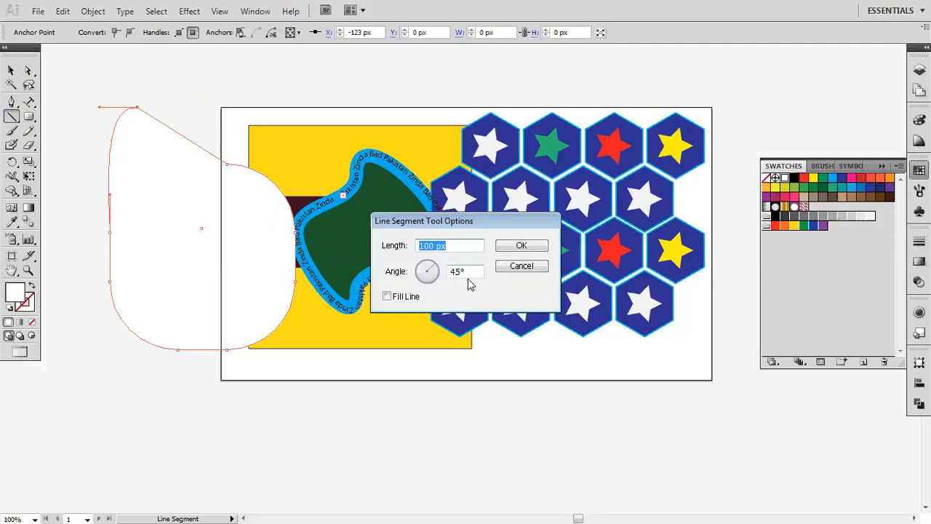
{"action": "left_click", "coordinate": [497, 249]}
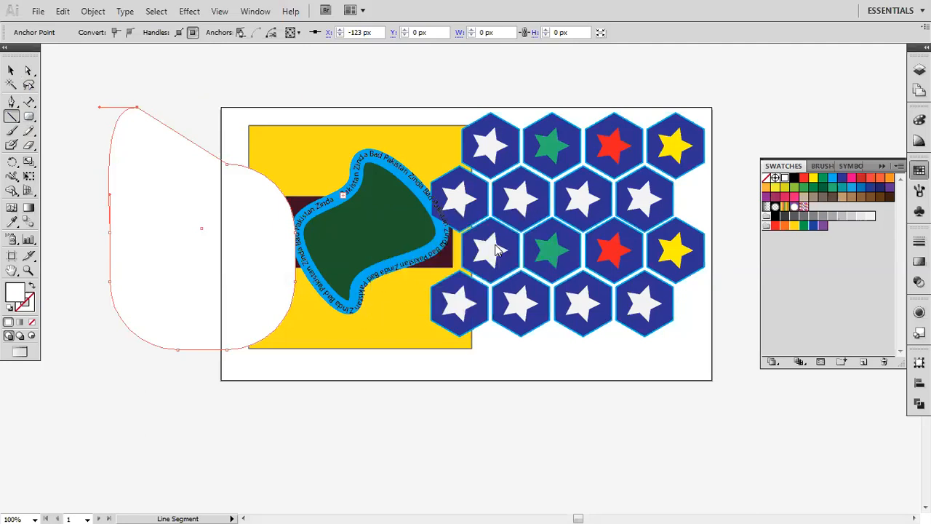
- Stretch the line segment diagonally across the artboard to about 645 by 266 px and give it a 4 pt stroke
{"action": "key", "text": "v"}
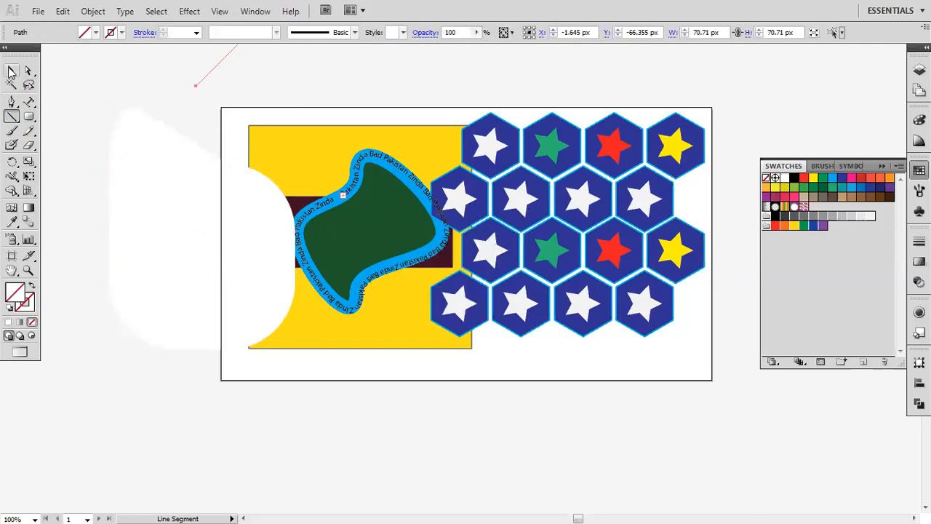
{"action": "left_click_drag", "start_coordinate": [243, 45], "coordinate": [684, 371]}
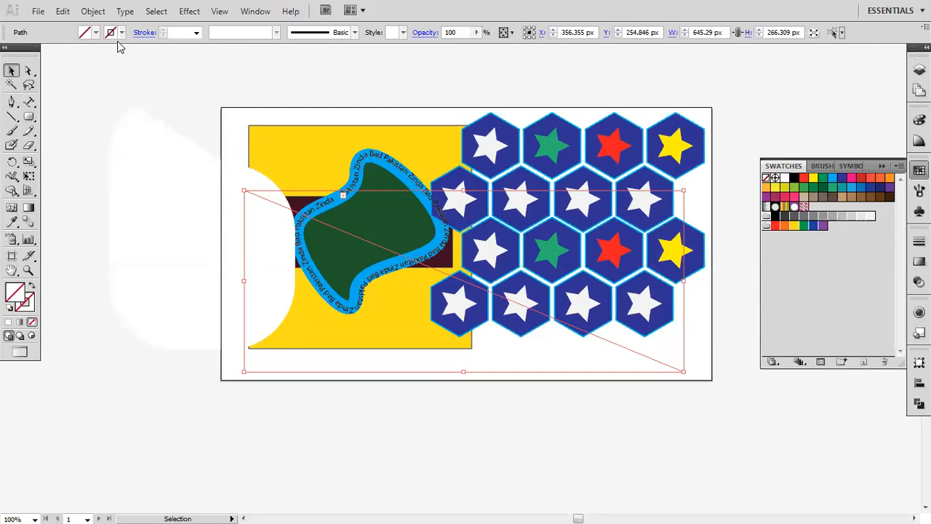
{"action": "left_click", "coordinate": [197, 34]}
{"action": "left_click", "coordinate": [197, 34]}
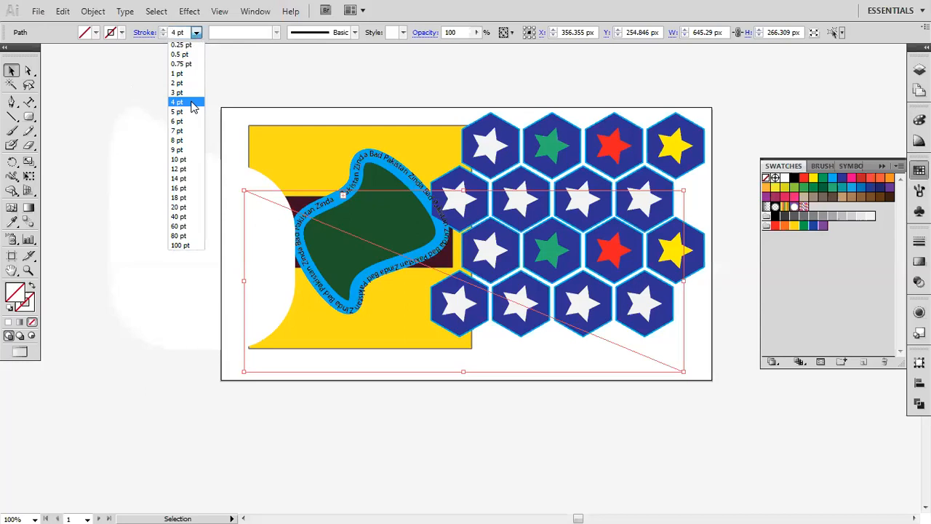
{"action": "left_click", "coordinate": [192, 102]}
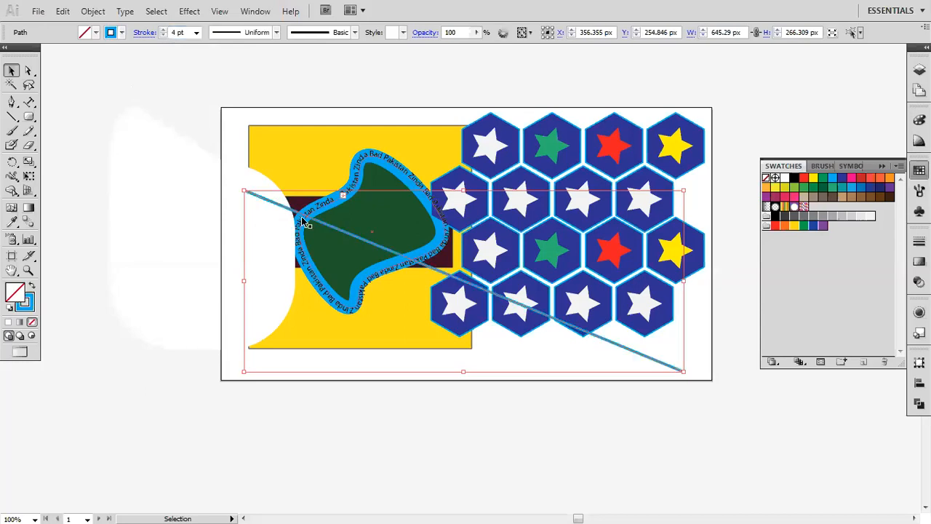
- Try a dark blue stroke on the diagonal line, settling on a dark yellow stroke colour
{"action": "left_click", "coordinate": [122, 34]}
{"action": "left_click", "coordinate": [81, 47]}
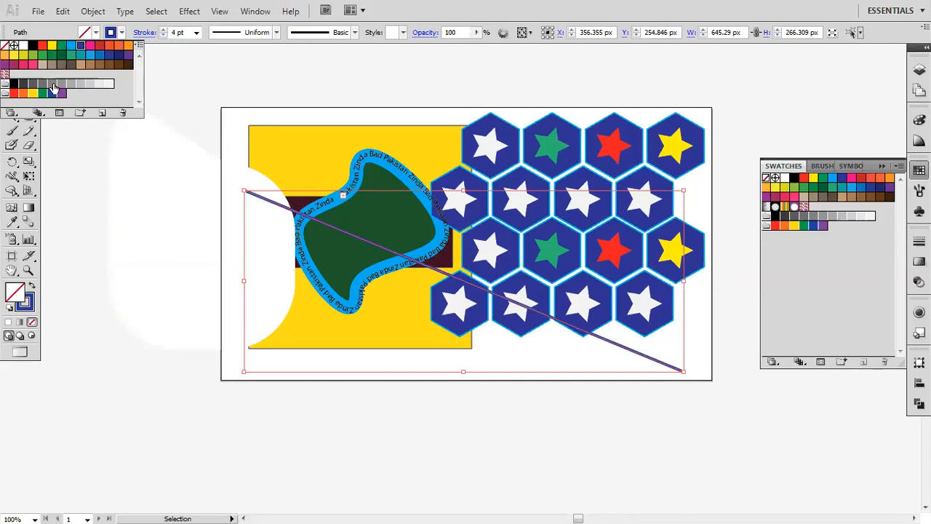
{"action": "left_click", "coordinate": [120, 54]}
{"action": "left_click", "coordinate": [24, 55]}
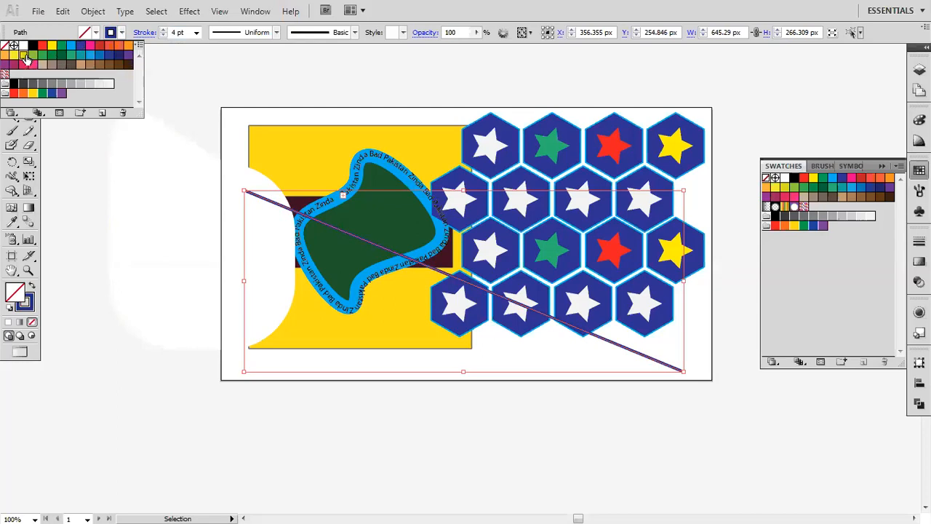
{"action": "left_click", "coordinate": [300, 209]}
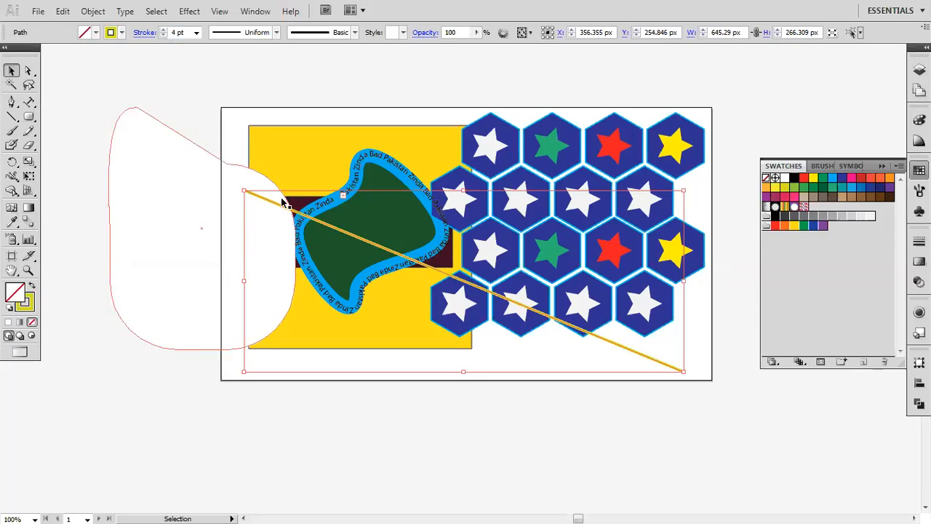
- Move the white shape onto the artboard's left side, to about X 142 px, Y 190.5 px
{"action": "left_click_drag", "start_coordinate": [159, 223], "coordinate": [281, 234]}
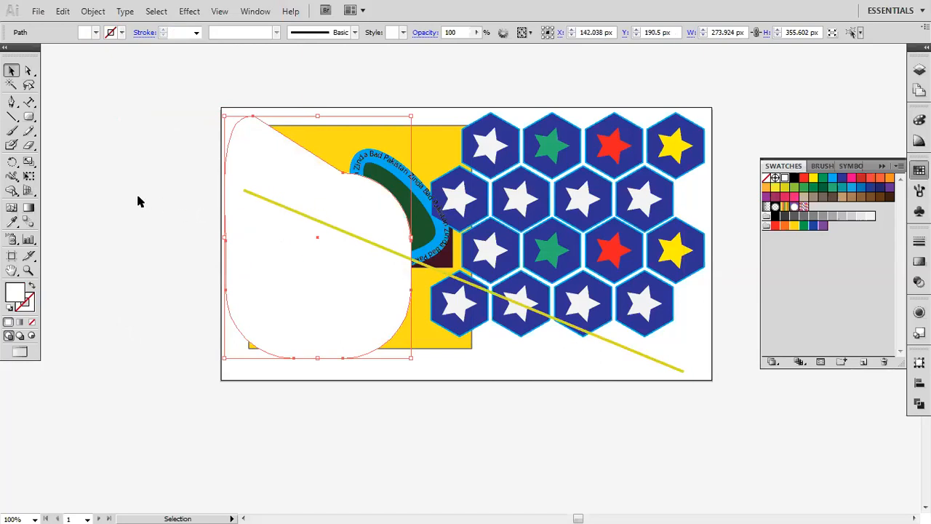
- Draw an arc about 620 by 427 px from above the artboard to the diagonal line's lower end, with a 10 pt stroke
{"action": "left_click", "coordinate": [14, 119]}
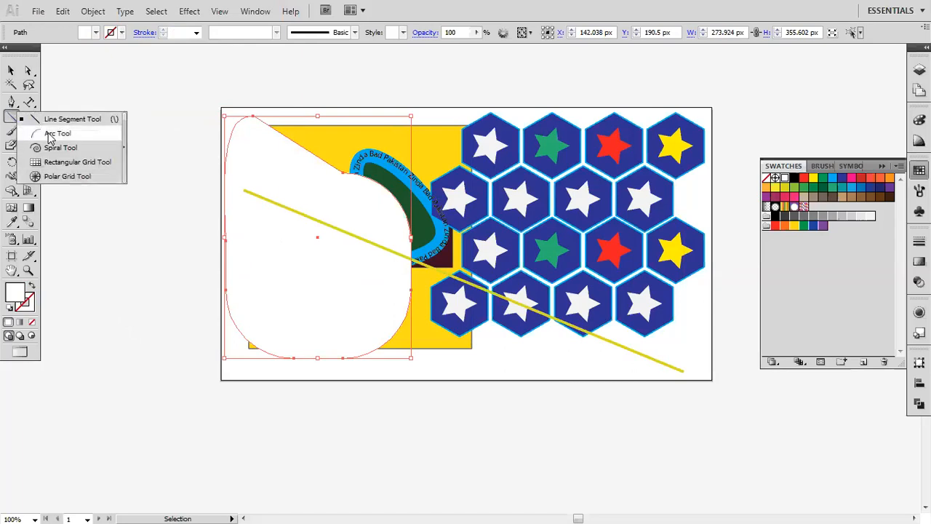
{"action": "left_click", "coordinate": [63, 135]}
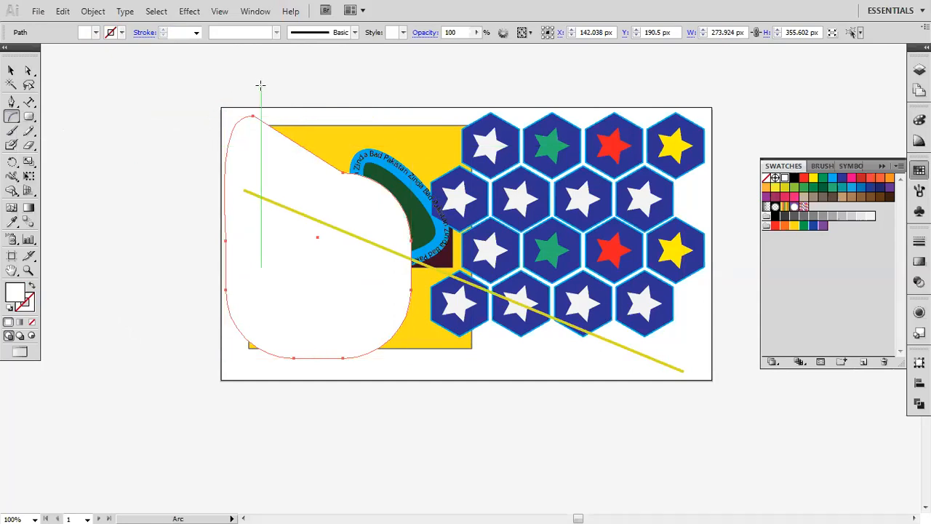
{"action": "left_click_drag", "start_coordinate": [262, 79], "coordinate": [684, 371]}
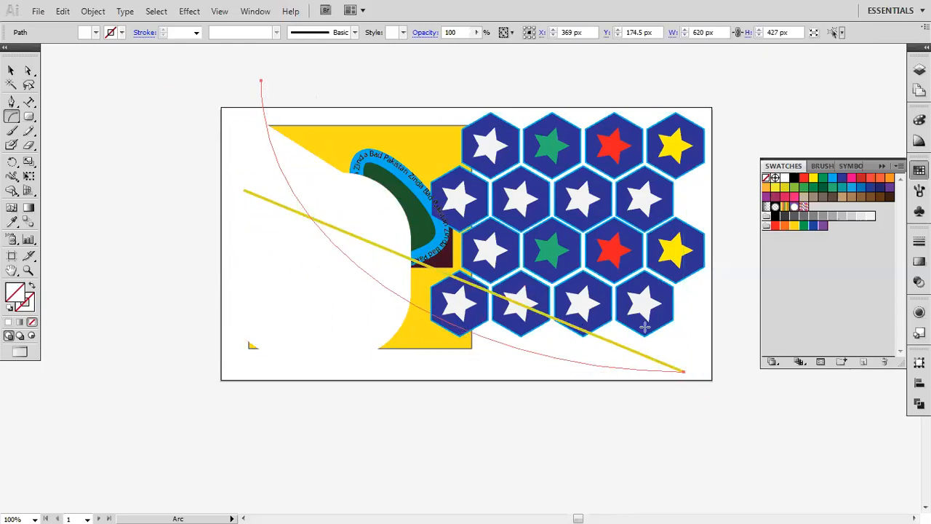
{"action": "left_click", "coordinate": [196, 32]}
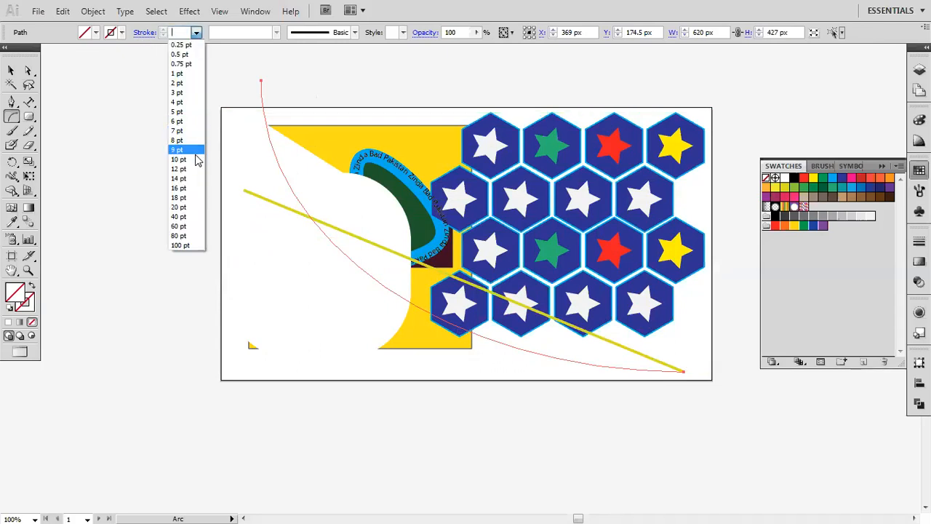
{"action": "left_click", "coordinate": [196, 166]}
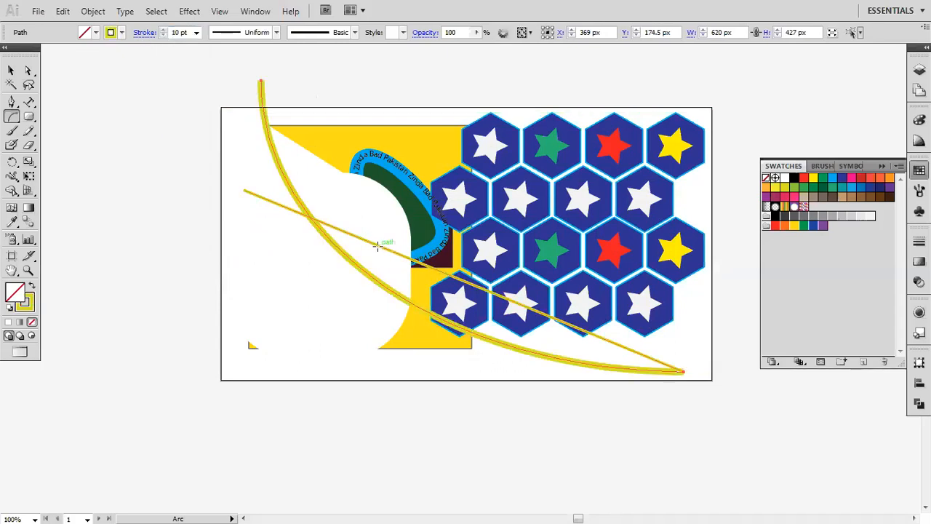
- Change the arc's stroke colour to purple and resize the arc to about 609 by 361 px from its upper-left corner
{"action": "left_click", "coordinate": [122, 33]}
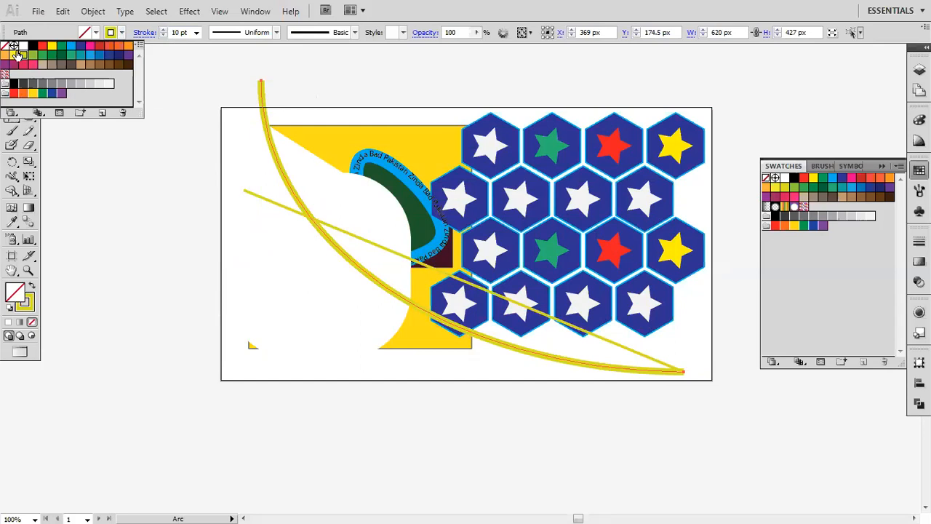
{"action": "left_click", "coordinate": [6, 66]}
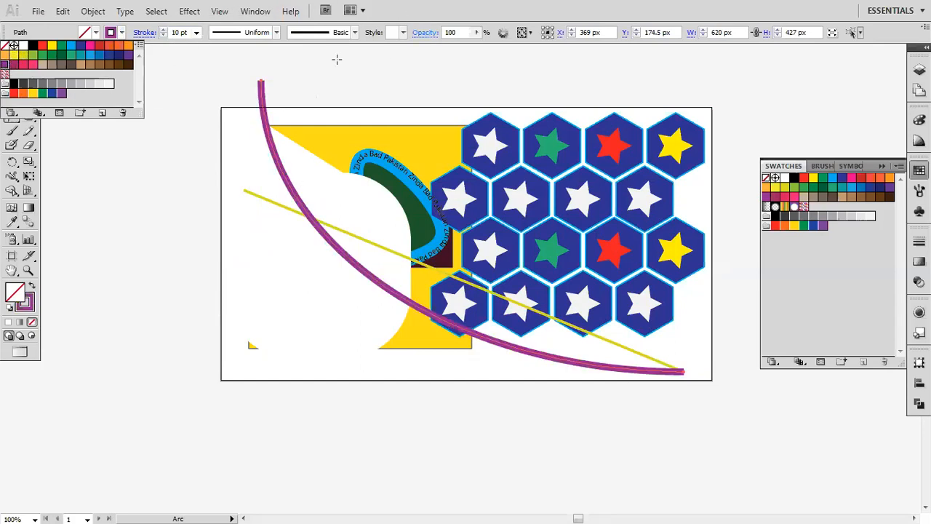
{"action": "left_click", "coordinate": [121, 32]}
{"action": "left_click", "coordinate": [10, 72]}
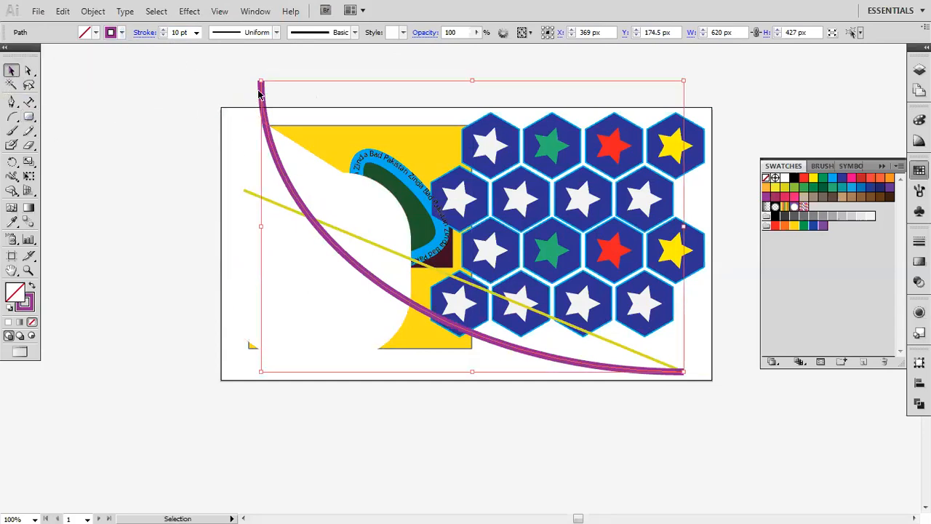
{"action": "left_click_drag", "start_coordinate": [259, 79], "coordinate": [268, 125]}
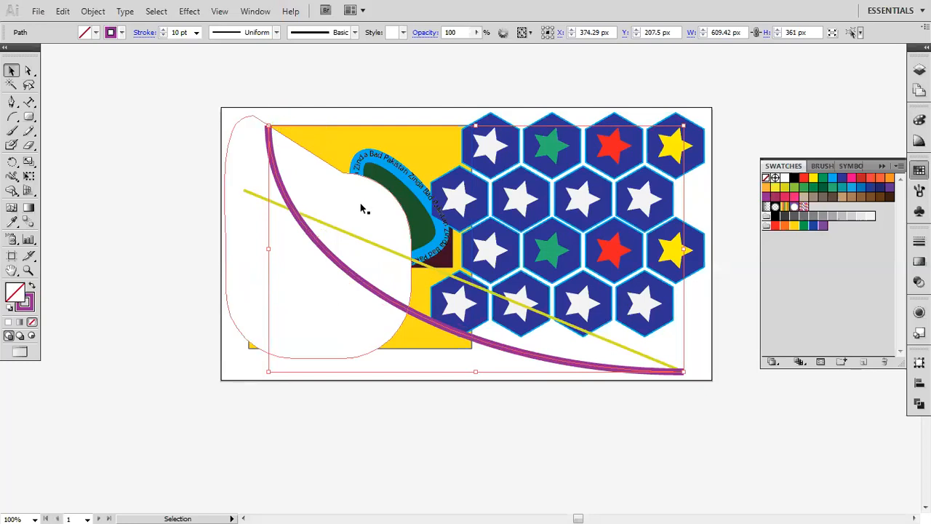
- Examine the vector edges of the purple arc and yellow line at their crossing, at magnifications up to 6400%
{"action": "scroll", "coordinate": [306, 216], "scroll_direction": "up", "scroll_amount": 12}
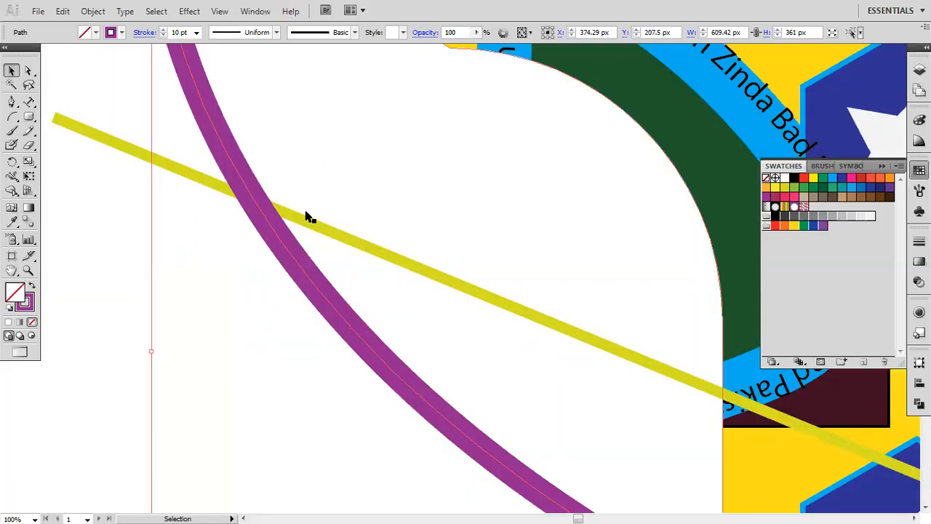
{"action": "scroll", "coordinate": [106, 287], "scroll_direction": "down", "scroll_amount": 2}
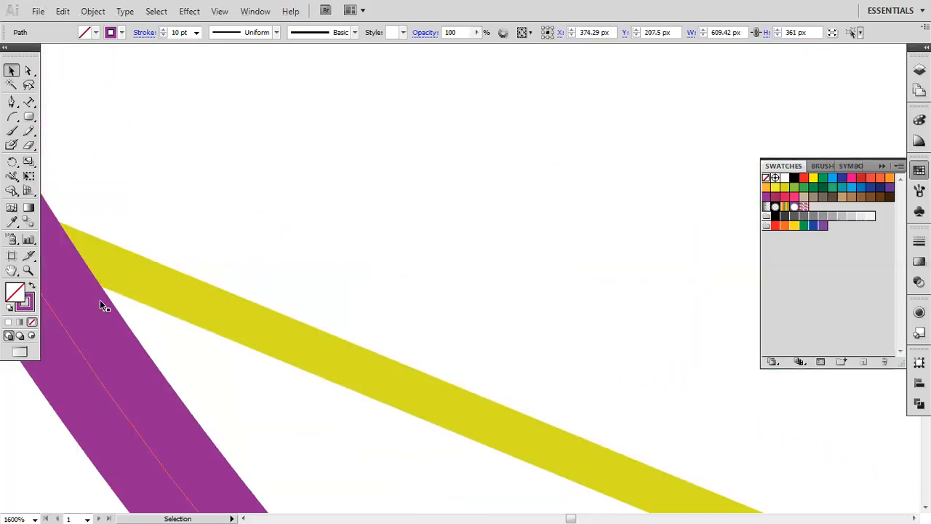
{"action": "scroll", "coordinate": [59, 327], "scroll_direction": "down", "scroll_amount": 2}
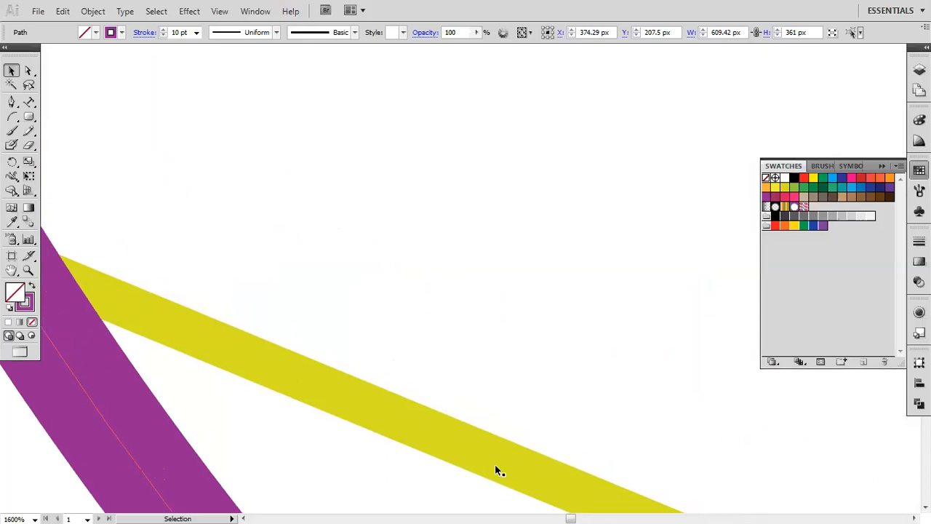
{"action": "scroll", "coordinate": [572, 508], "scroll_direction": "left", "scroll_amount": 5}
{"action": "scroll", "coordinate": [569, 509], "scroll_direction": "left", "scroll_amount": 9}
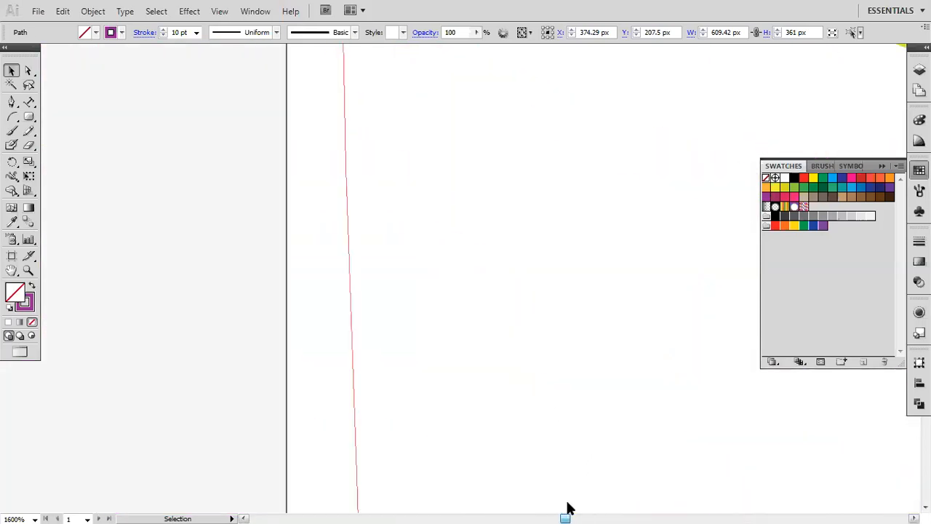
{"action": "scroll", "coordinate": [559, 422], "scroll_direction": "left", "scroll_amount": 2}
{"action": "scroll", "coordinate": [556, 411], "scroll_direction": "down", "scroll_amount": 1}
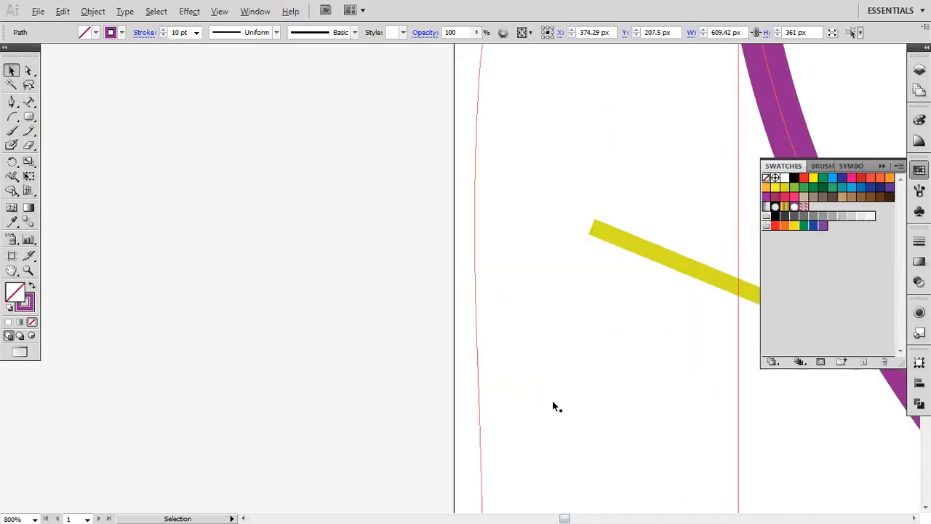
{"action": "scroll", "coordinate": [611, 277], "scroll_direction": "right", "scroll_amount": 3}
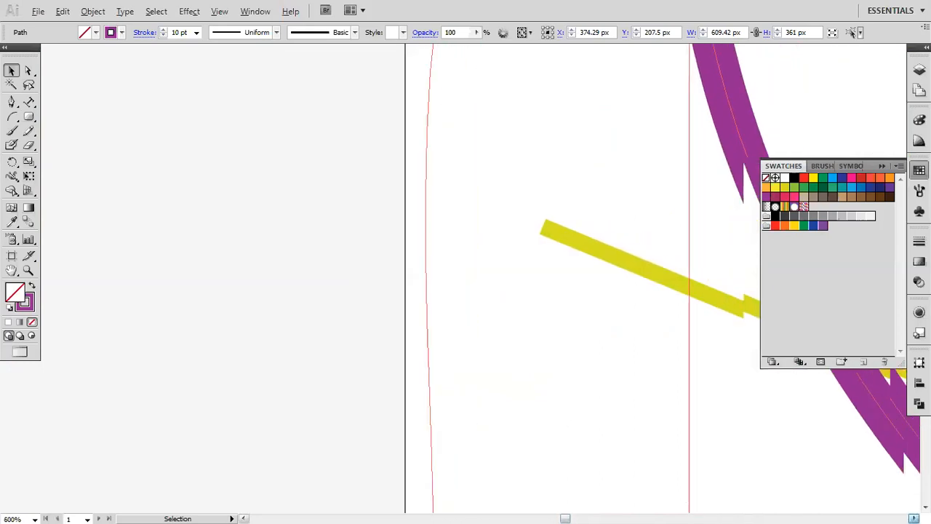
{"action": "scroll", "coordinate": [883, 484], "scroll_direction": "right", "scroll_amount": 3}
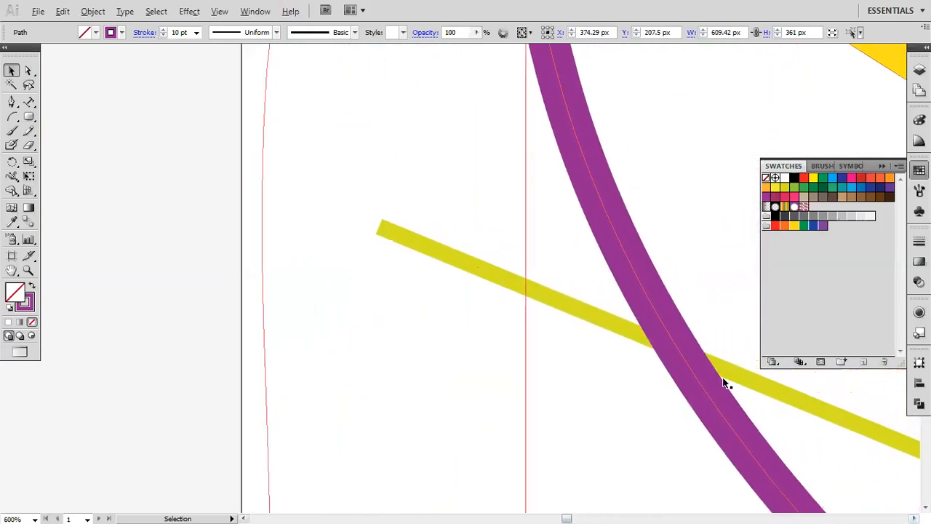
{"action": "scroll", "coordinate": [723, 374], "scroll_direction": "up", "scroll_amount": 1}
{"action": "scroll", "coordinate": [720, 342], "scroll_direction": "up", "scroll_amount": 7}
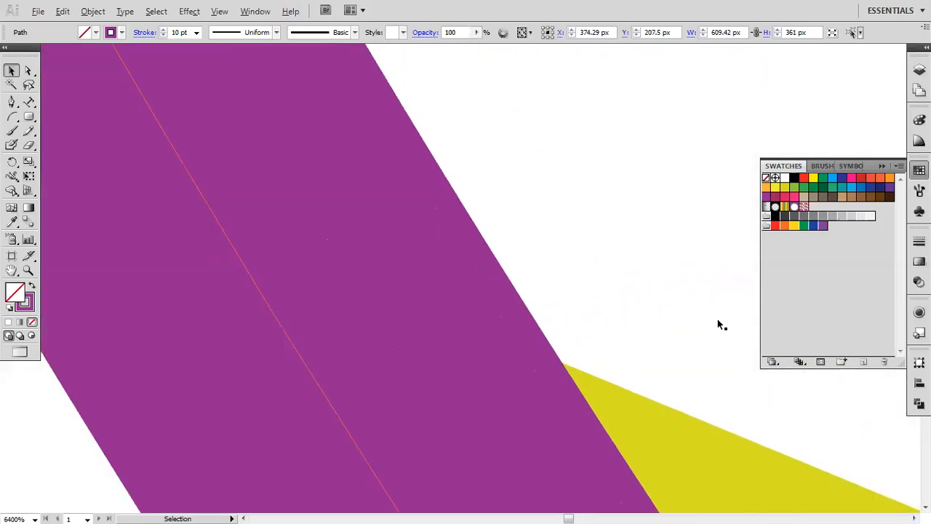
{"action": "scroll", "coordinate": [576, 378], "scroll_direction": "down", "scroll_amount": 5}
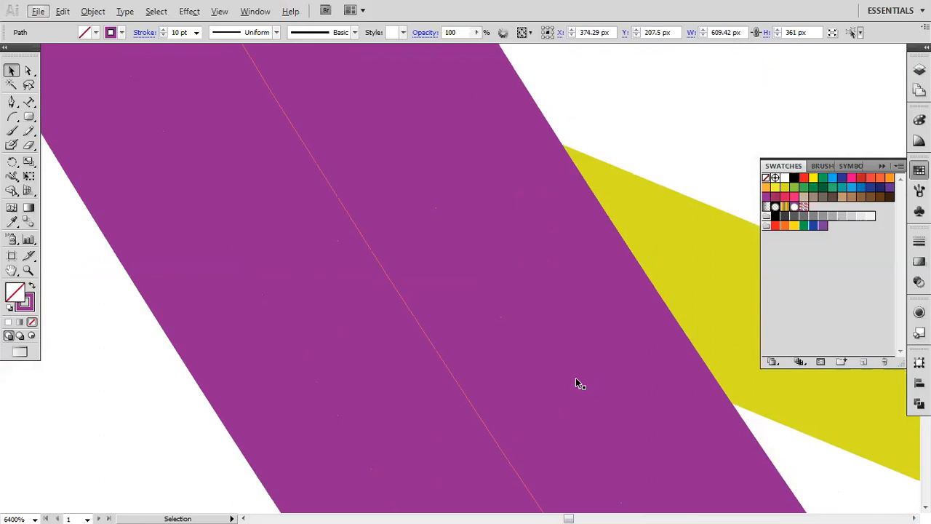
{"action": "left_click", "coordinate": [120, 33]}
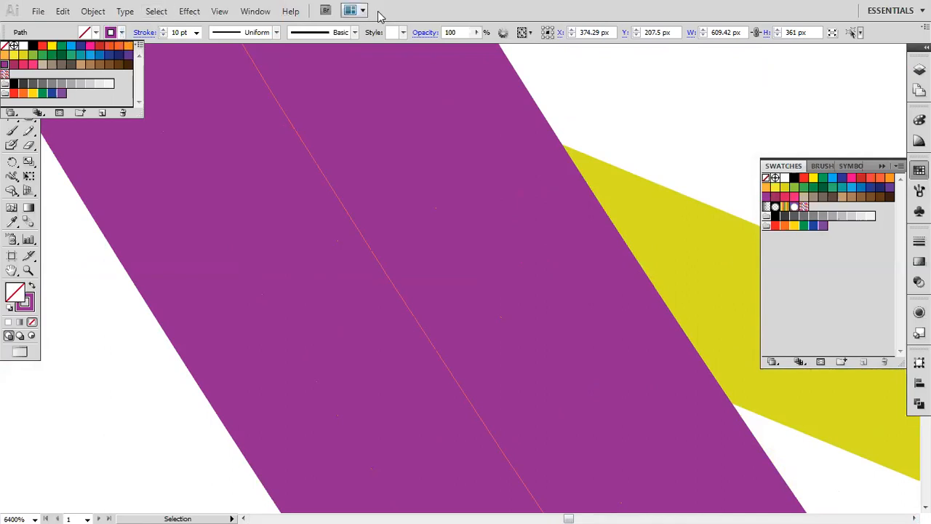
{"action": "left_click", "coordinate": [429, 268]}
{"action": "scroll", "coordinate": [428, 270], "scroll_direction": "down", "scroll_amount": 10}
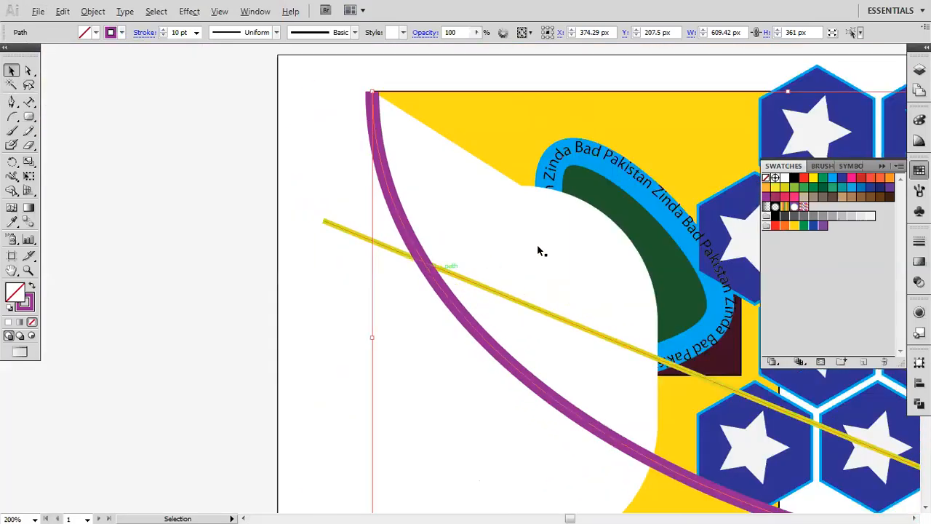
- Fill the white shape with a white-to-black linear gradient, switching back once to the solid white fill for comparison
{"action": "left_click", "coordinate": [538, 248]}
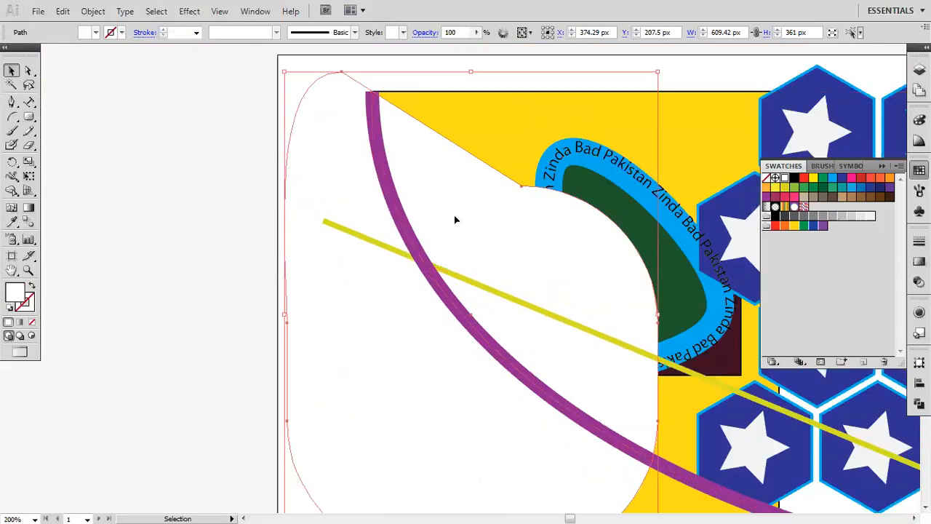
{"action": "left_click", "coordinate": [96, 33]}
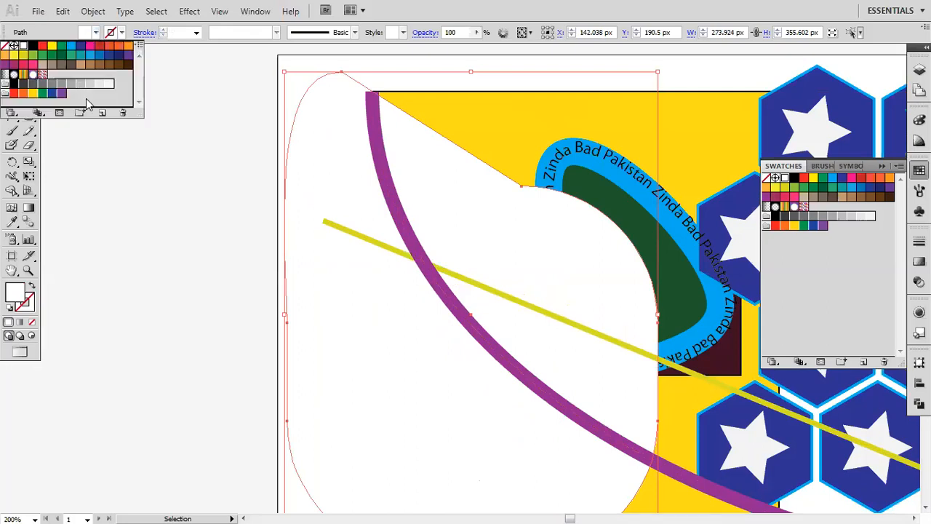
{"action": "left_click", "coordinate": [20, 324]}
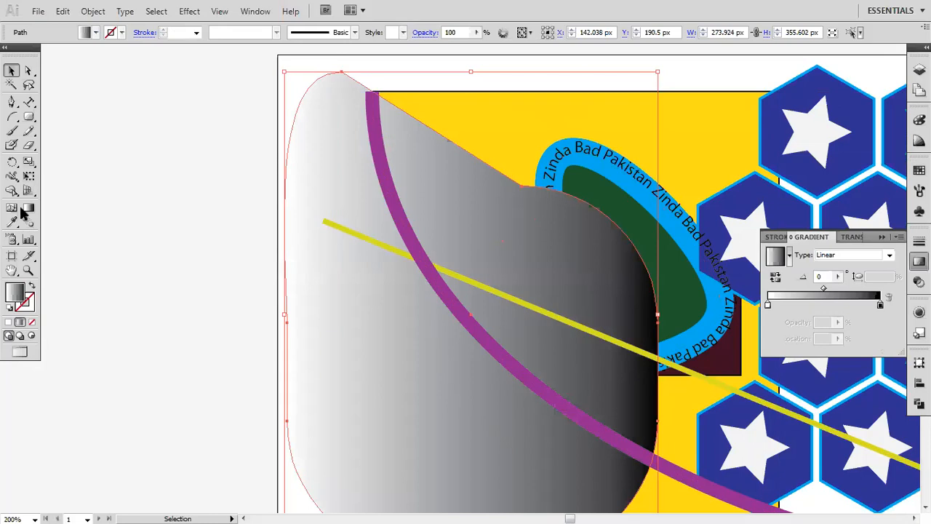
{"action": "left_click", "coordinate": [8, 326]}
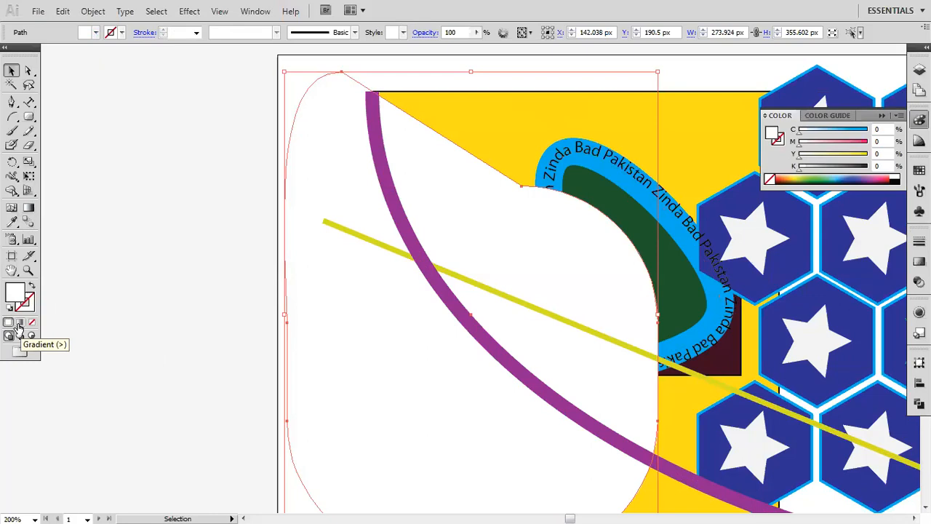
{"action": "left_click", "coordinate": [18, 328]}
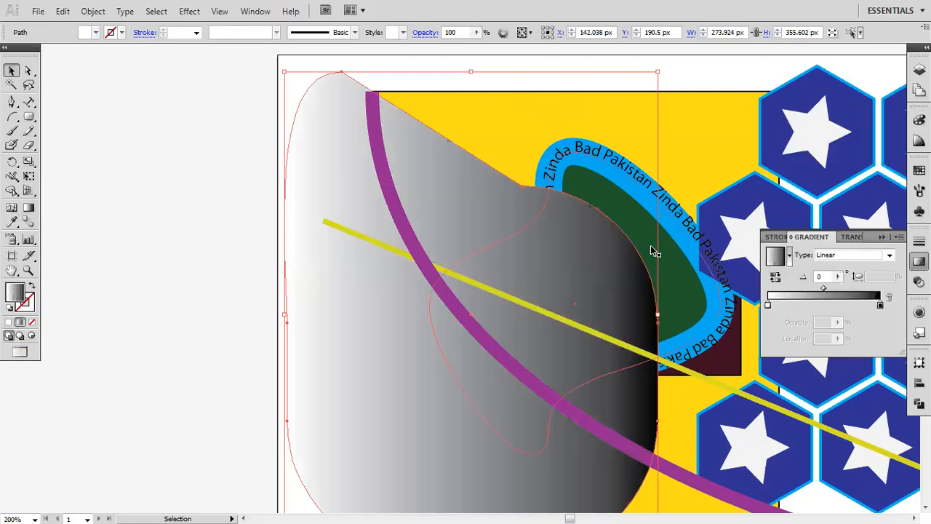
- Examine the colour options of the gradient's black end stop and the list of preset gradients
{"action": "left_click", "coordinate": [881, 306]}
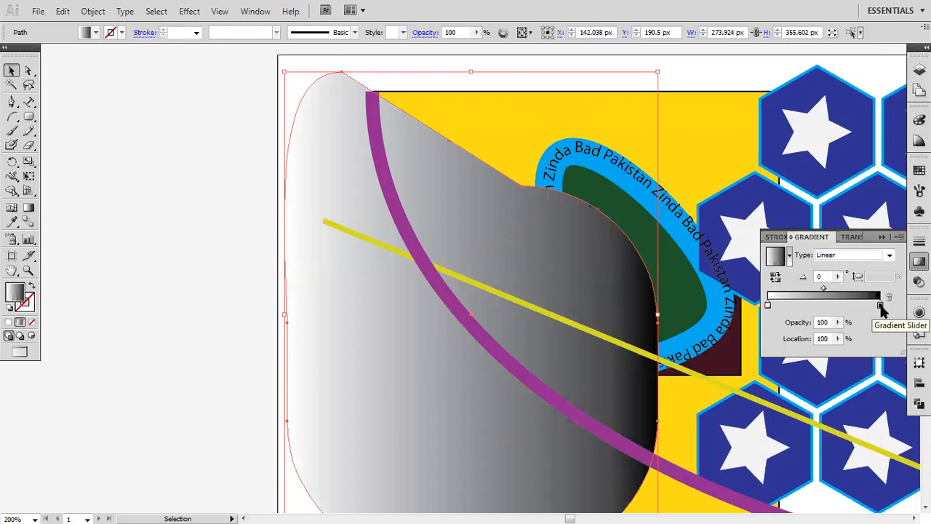
{"action": "double_click", "coordinate": [881, 306]}
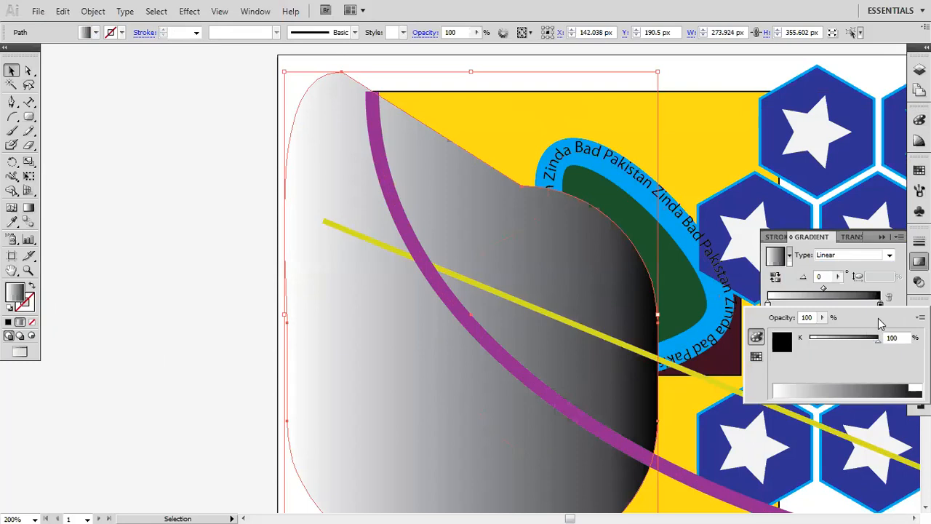
{"action": "left_click", "coordinate": [902, 291]}
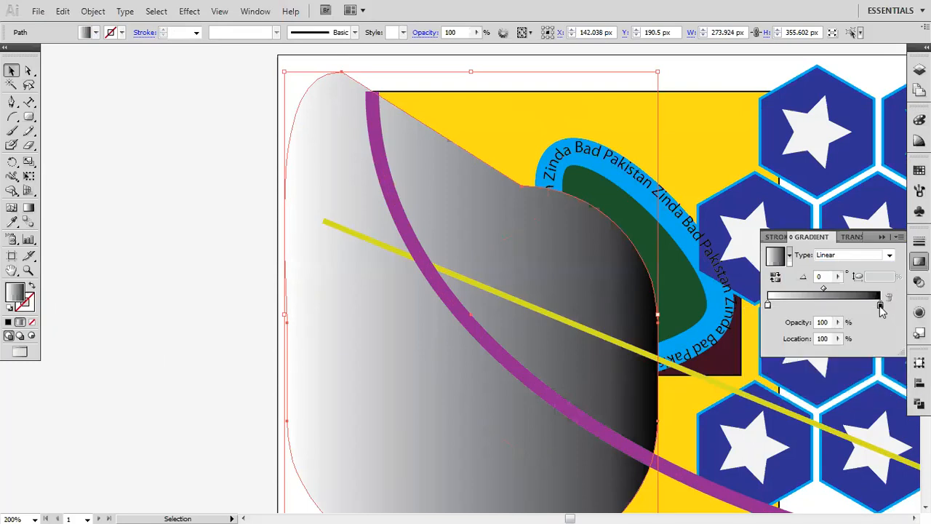
{"action": "left_click", "coordinate": [789, 258]}
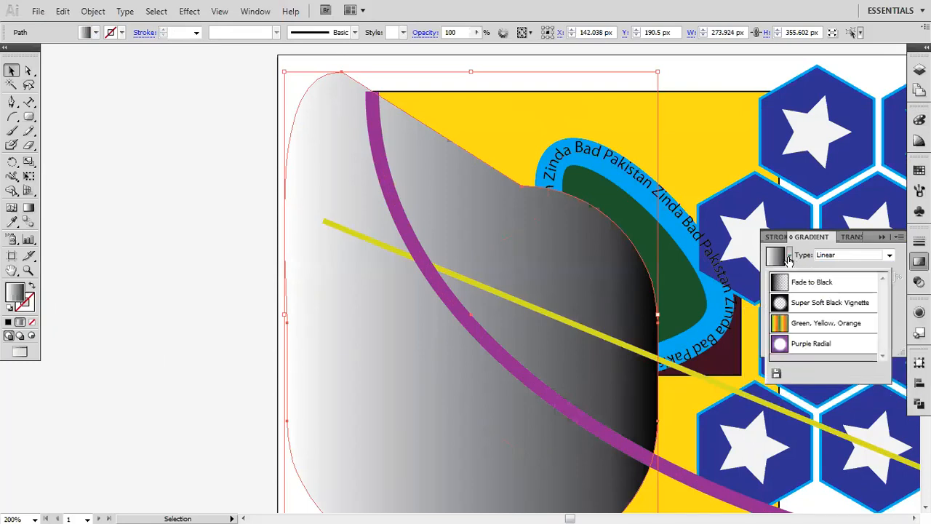
{"action": "left_click", "coordinate": [816, 248]}
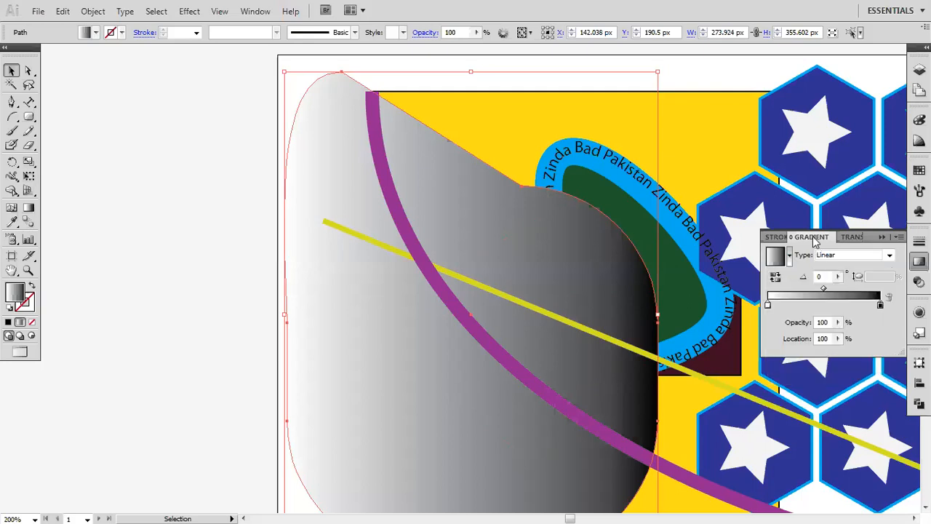
- Check the stroke settings, collapse the open settings panel and deselect the gradient-filled shape
{"action": "left_click", "coordinate": [777, 237]}
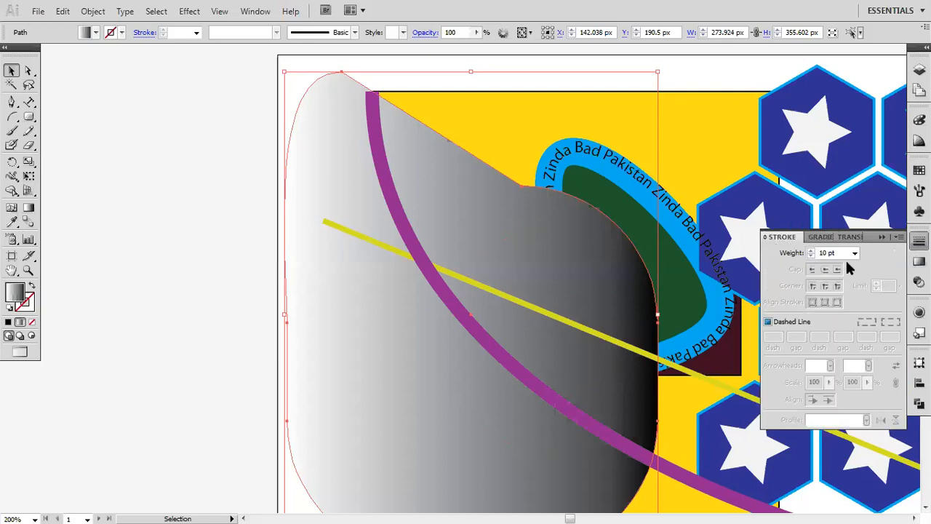
{"action": "left_click", "coordinate": [881, 238]}
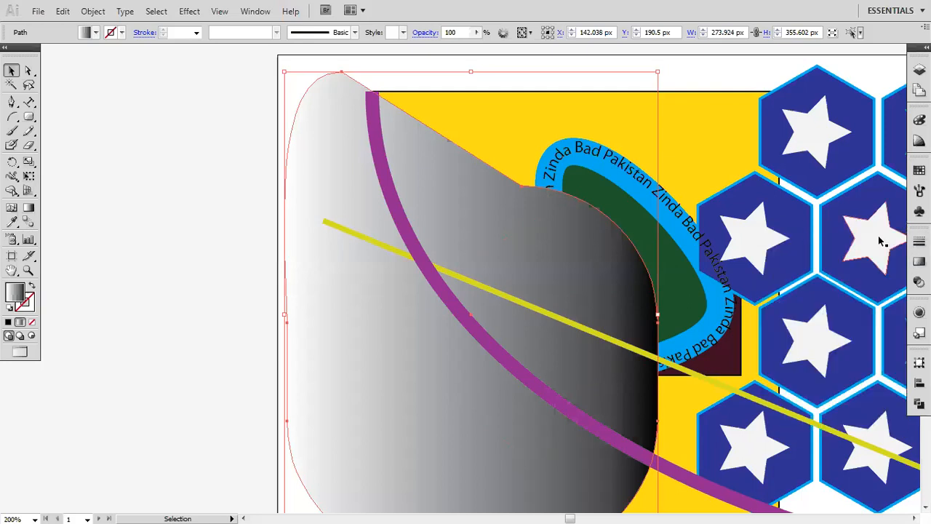
{"action": "left_click", "coordinate": [221, 264]}
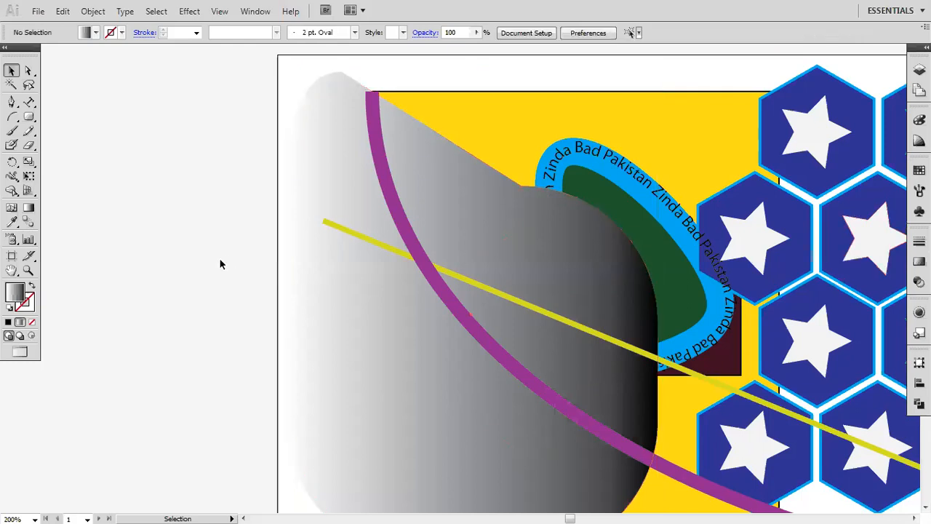